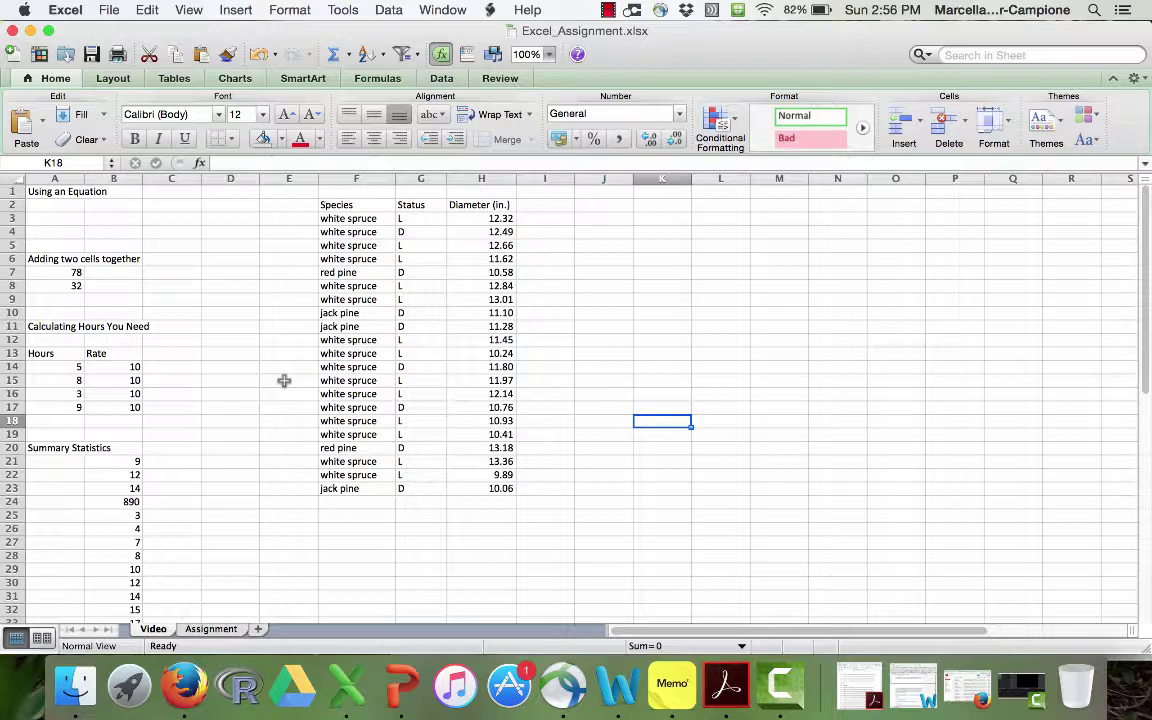
- Create a new blank workbook and minimize it to return to the Excel_Assignment.xlsx sheet
left_click(52, 204)
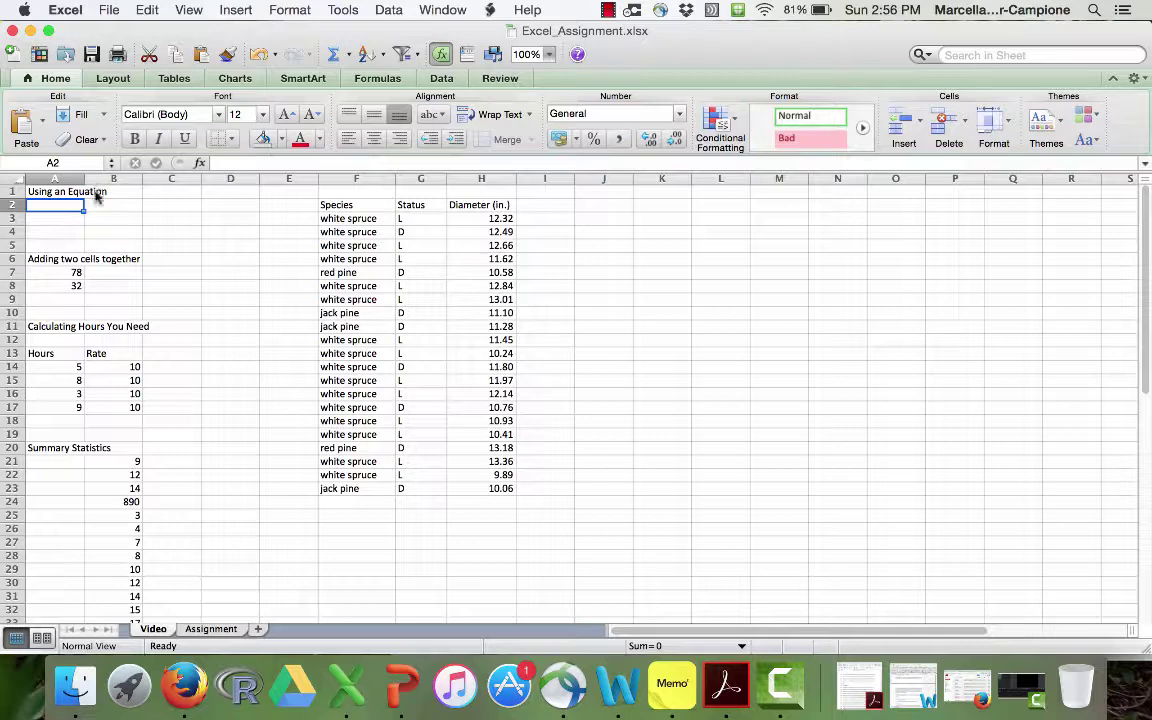
left_click(110, 10)
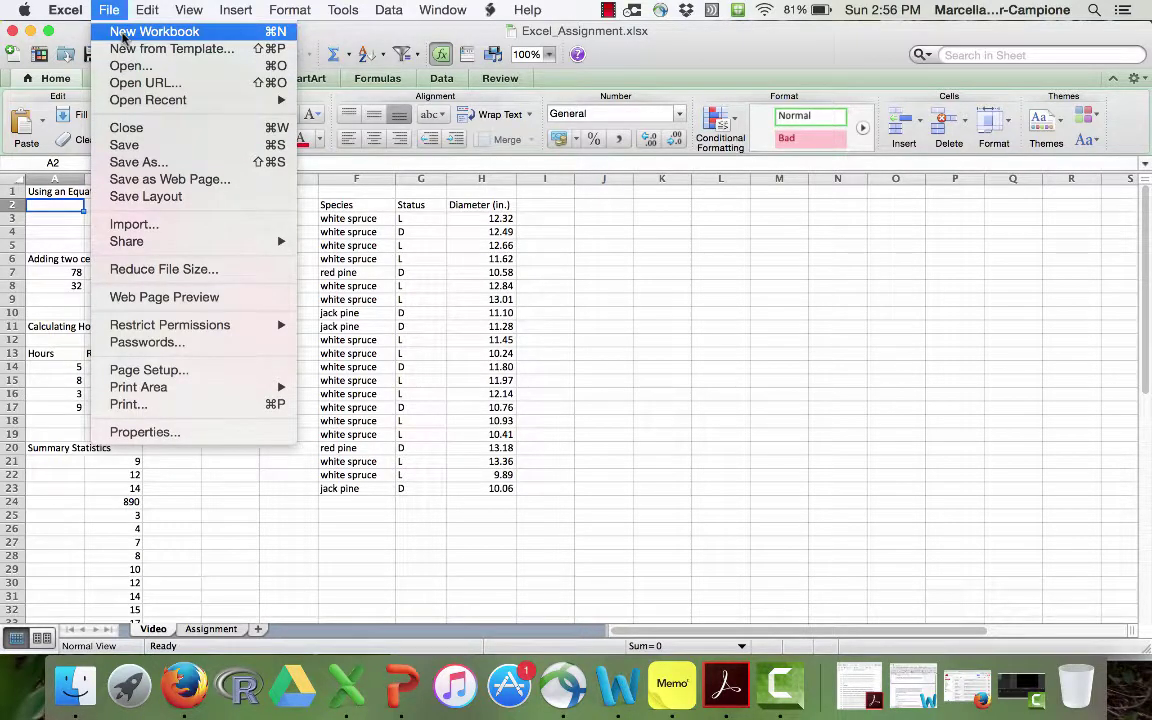
left_click(121, 35)
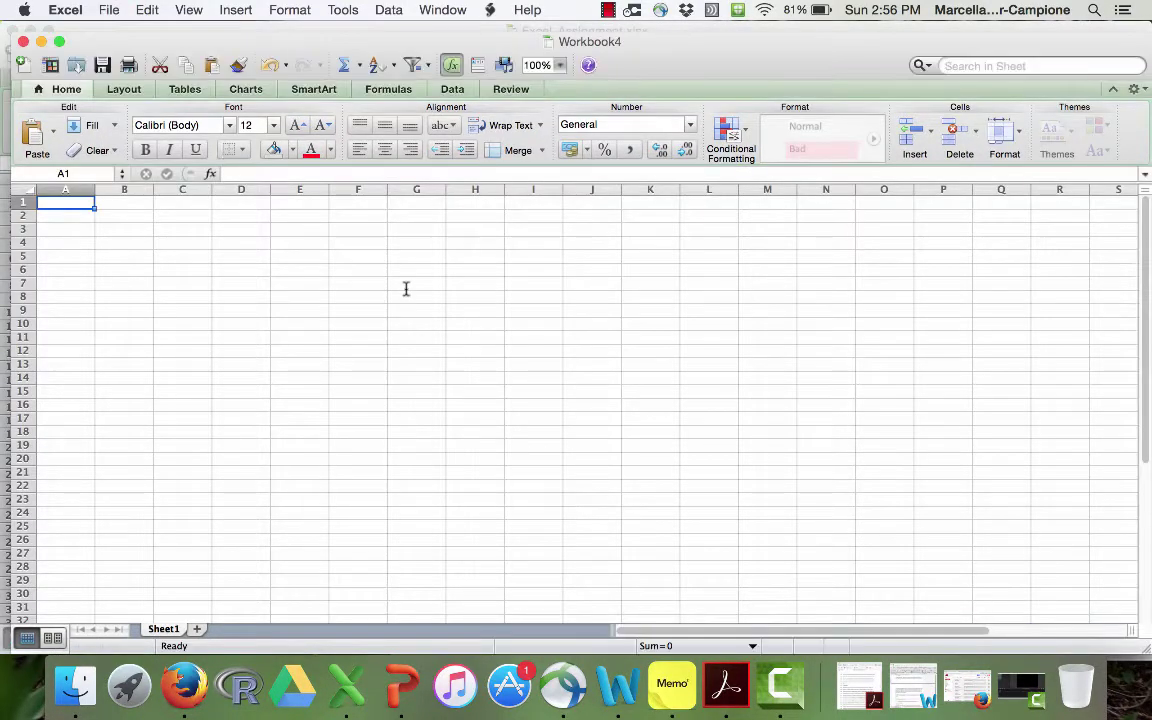
left_click(41, 42)
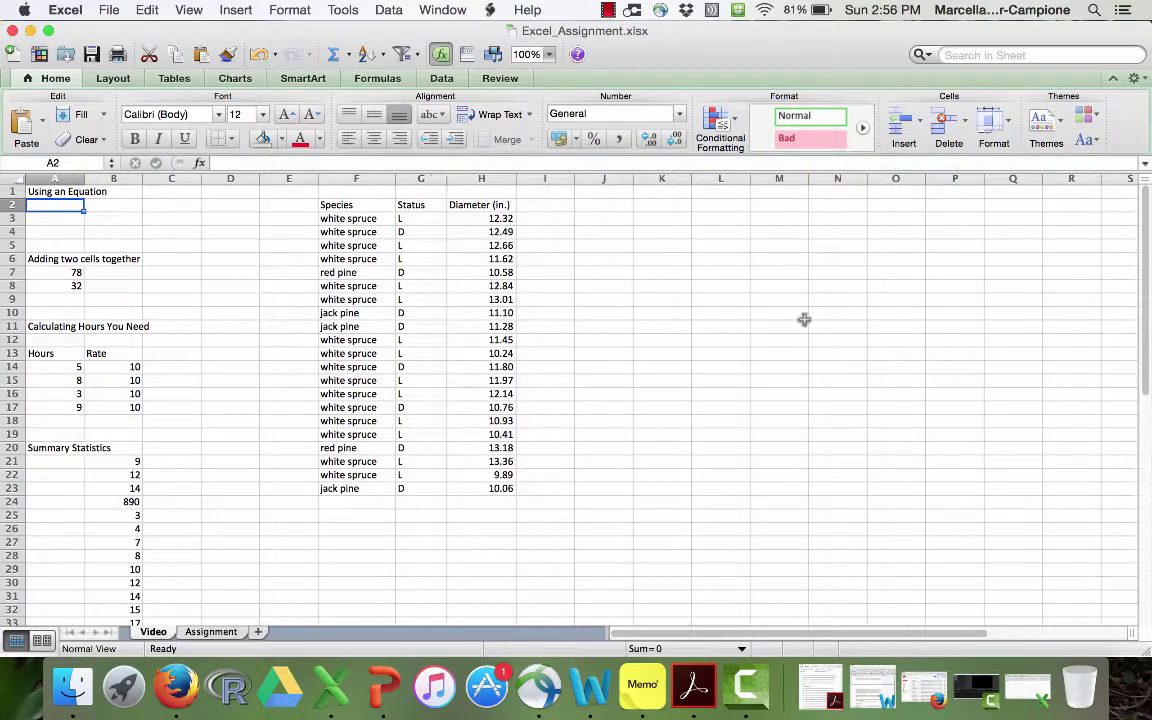
- Enter the formula =4*8 in cell A2 under the Using an Equation heading
left_click(362, 162)
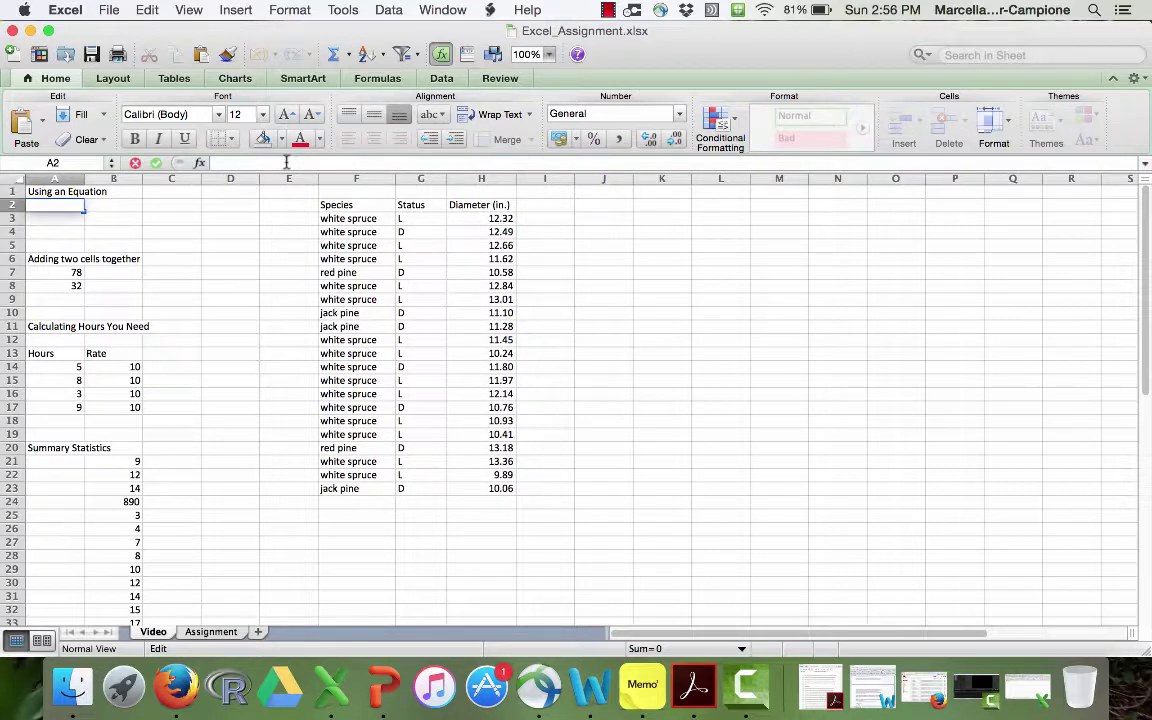
type("=4*")
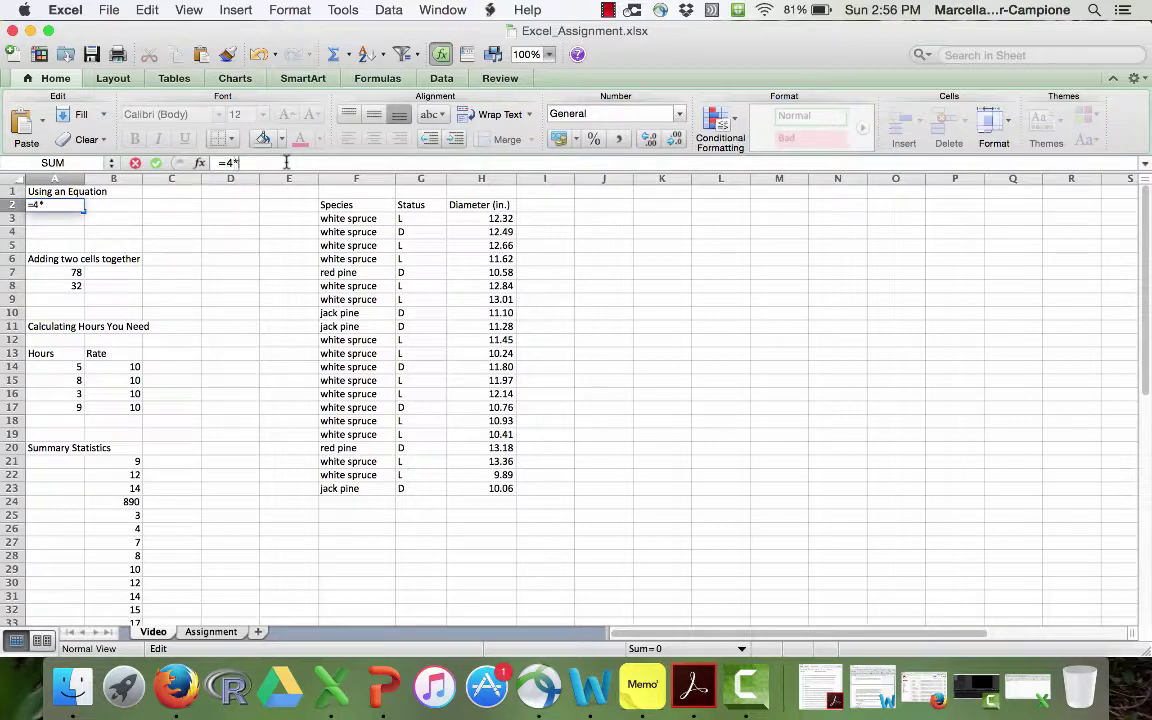
type("8")
key("Return")
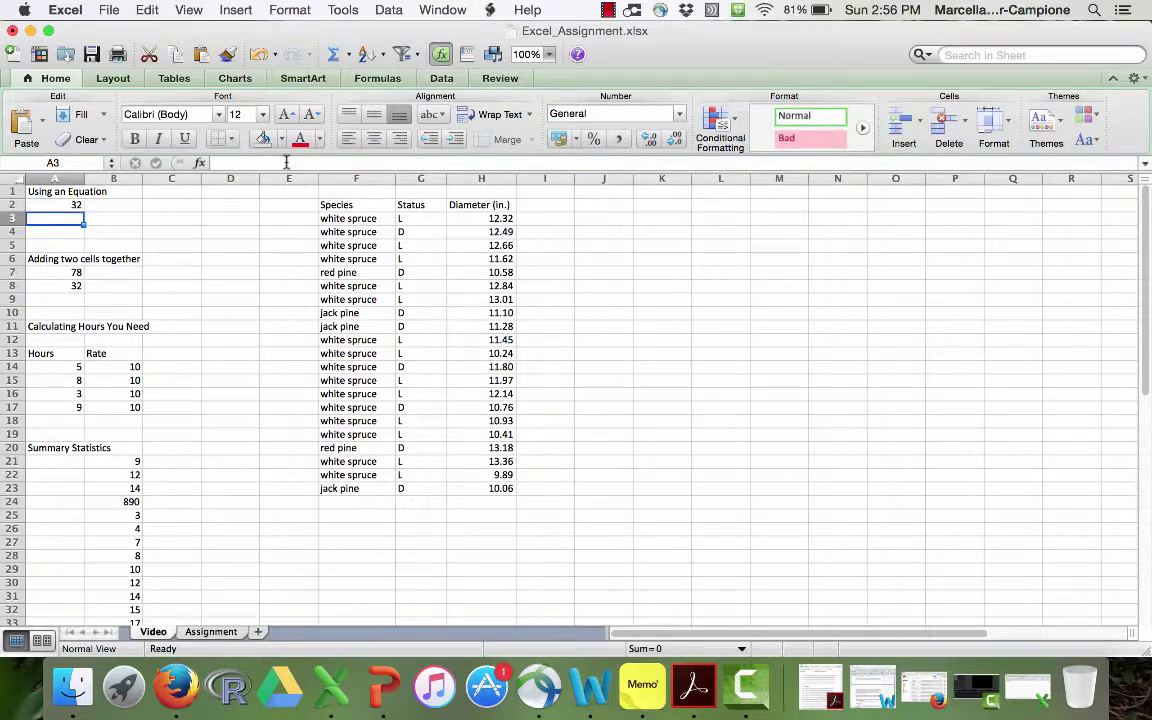
- Enter the formula =4+3*2 in cell A3, below the first equation
type("=")
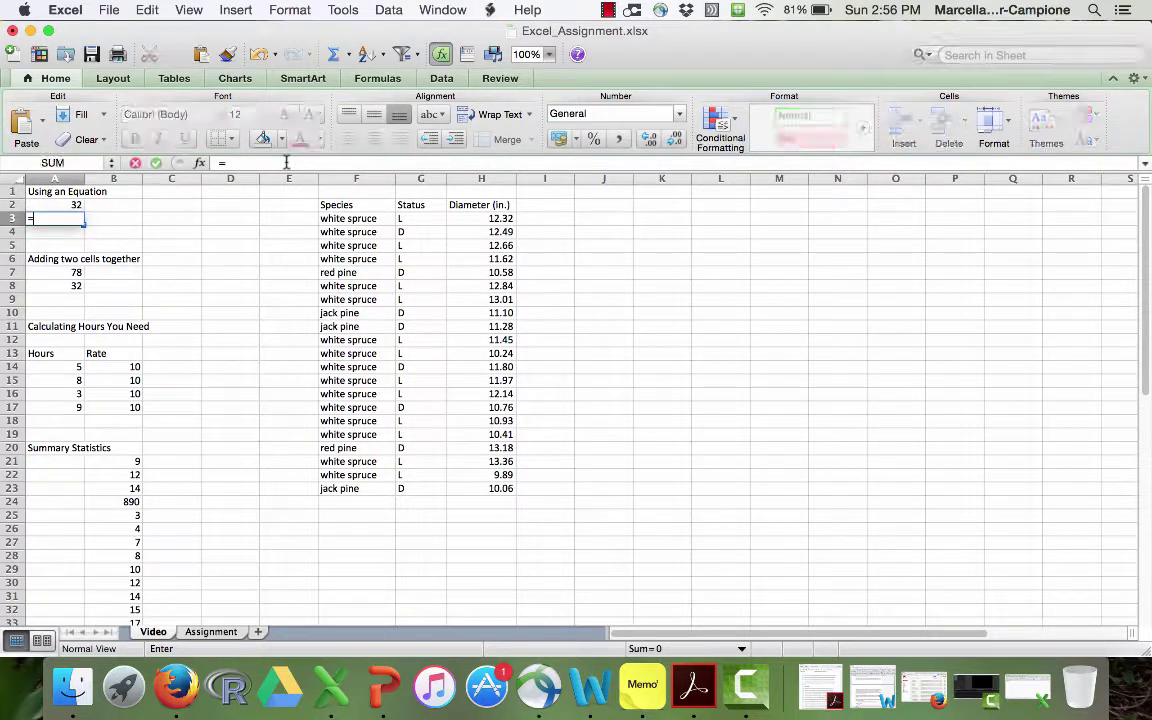
type("4+3*2")
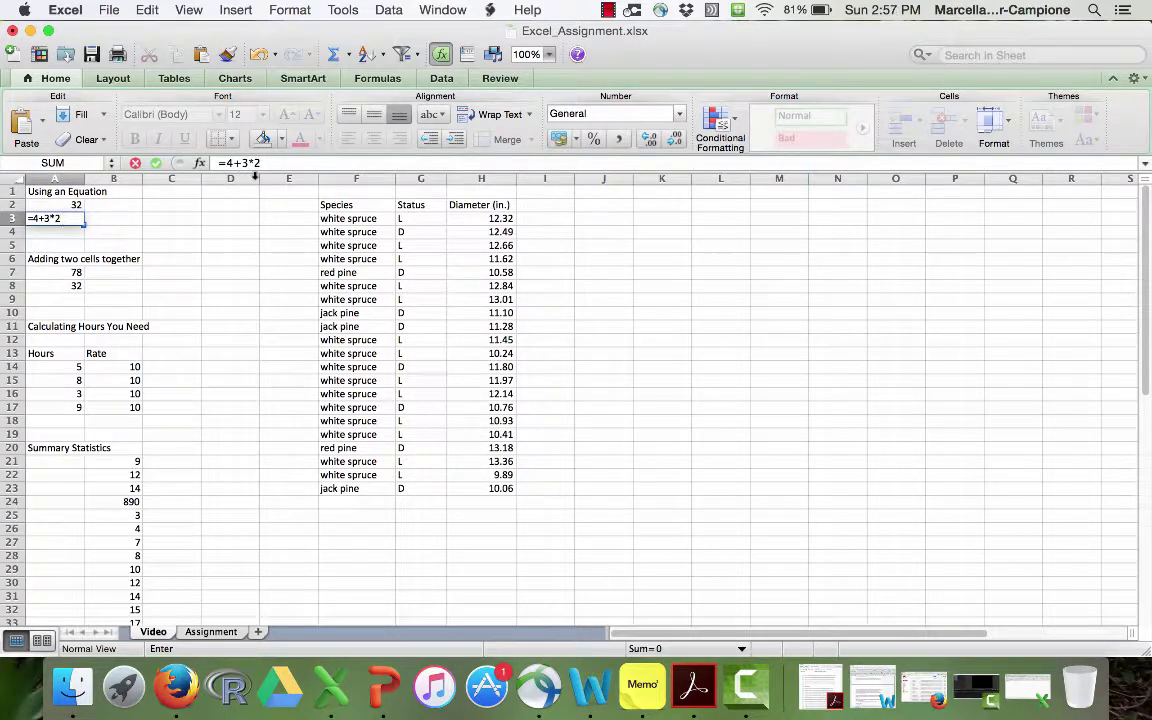
key("Return")
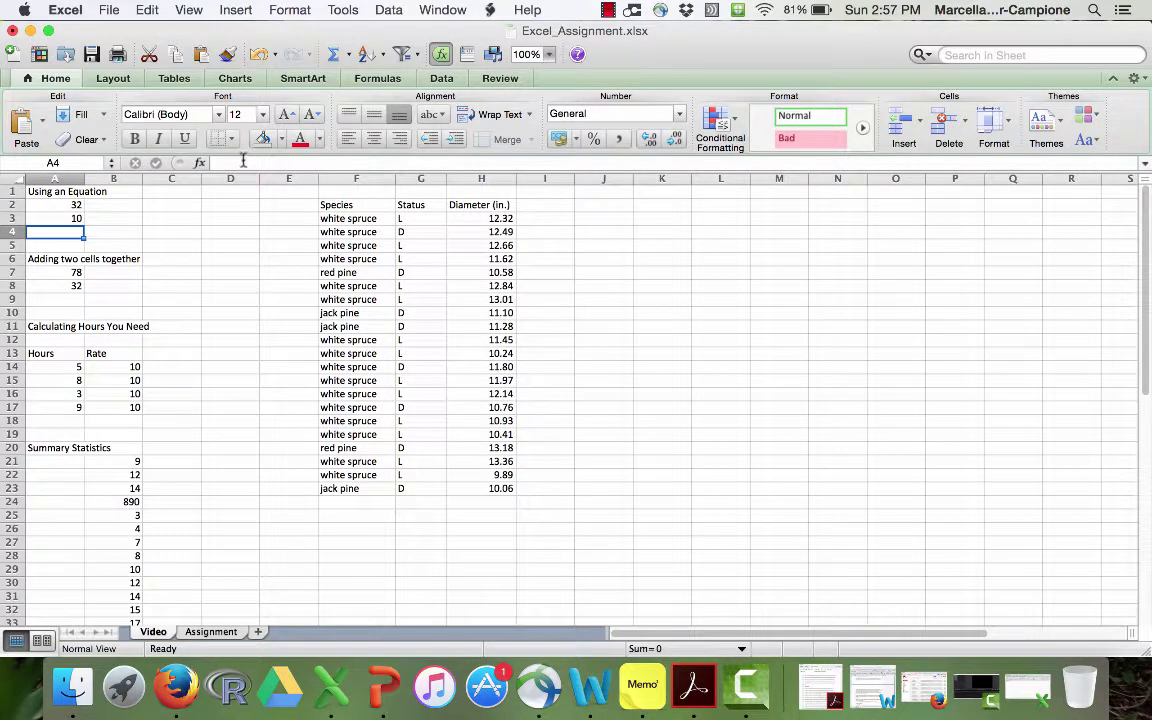
left_click(242, 161)
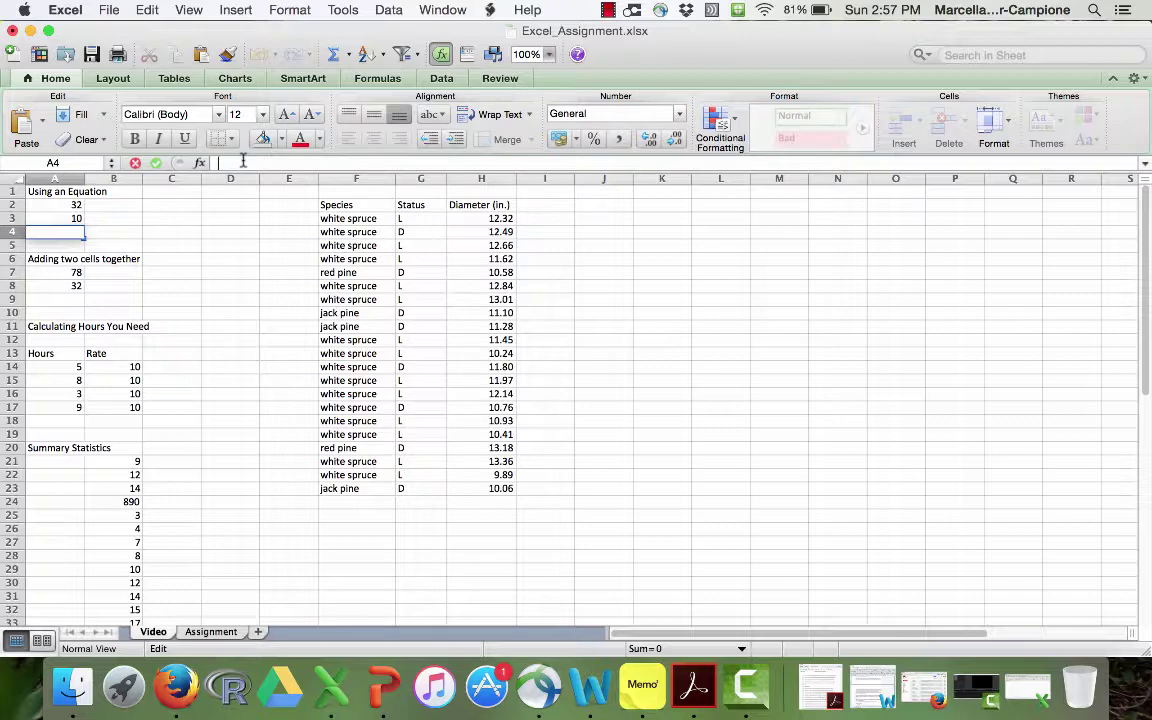
type("=")
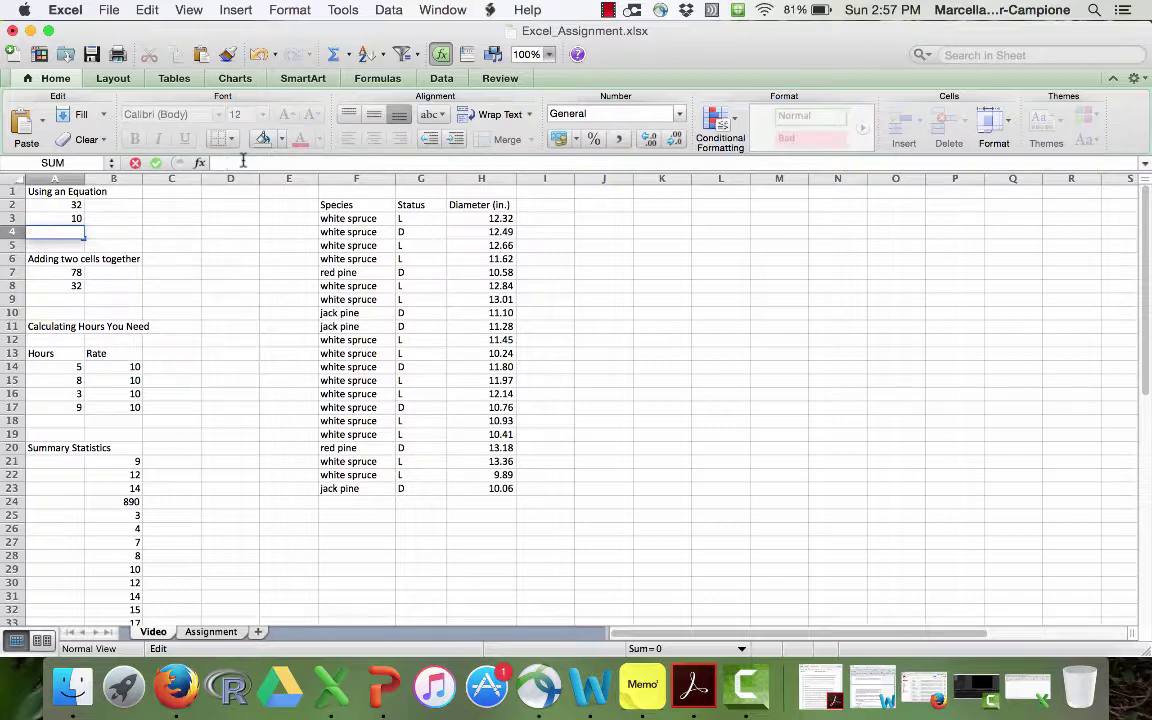
key("BackSpace")
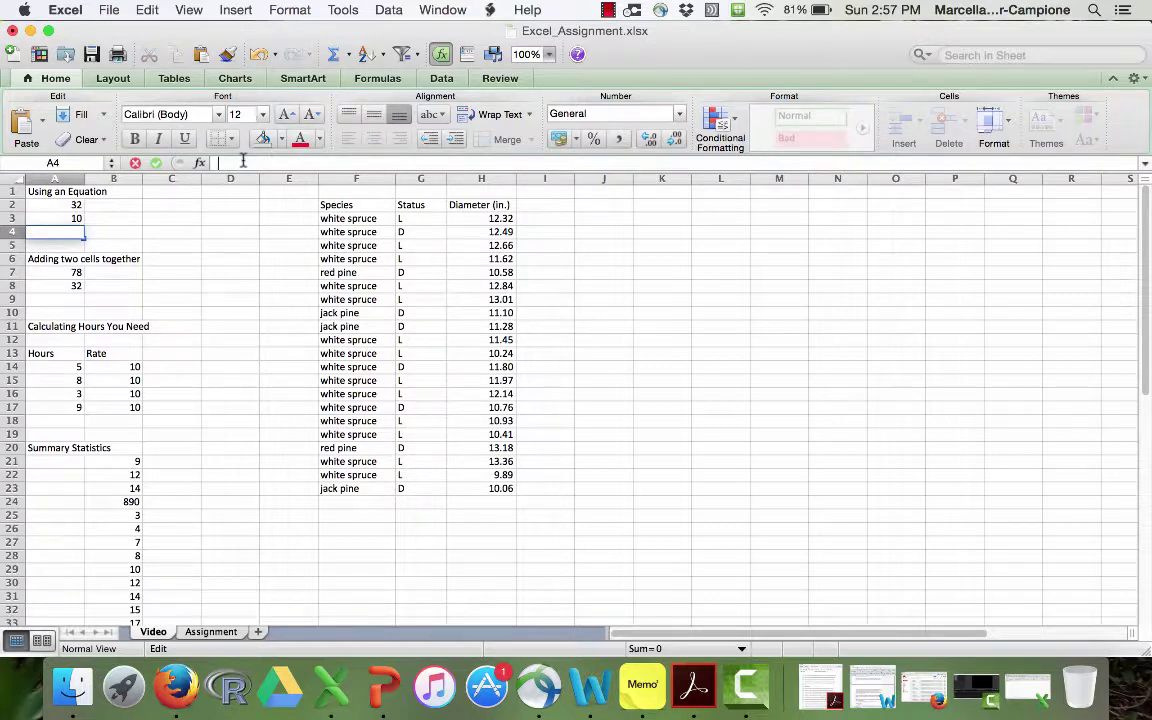
- Add the two cells above with the formula =A7+A8 in cell A9
left_click(70, 326)
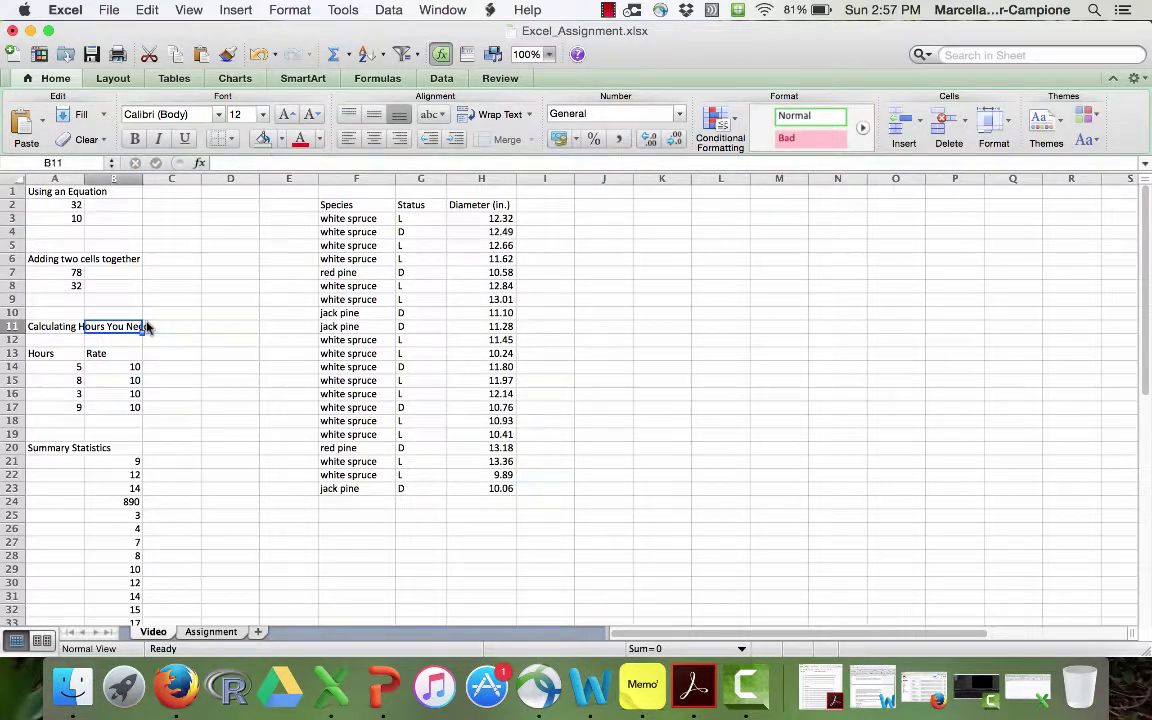
key("Up")
key("Up")
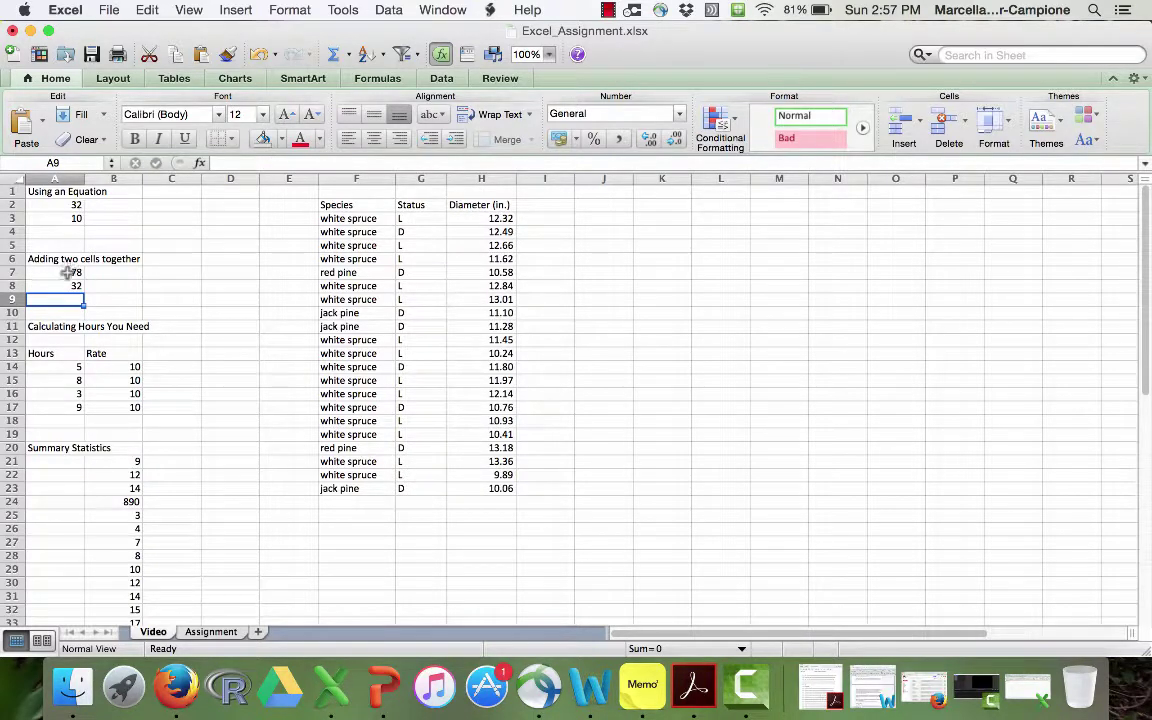
type("=")
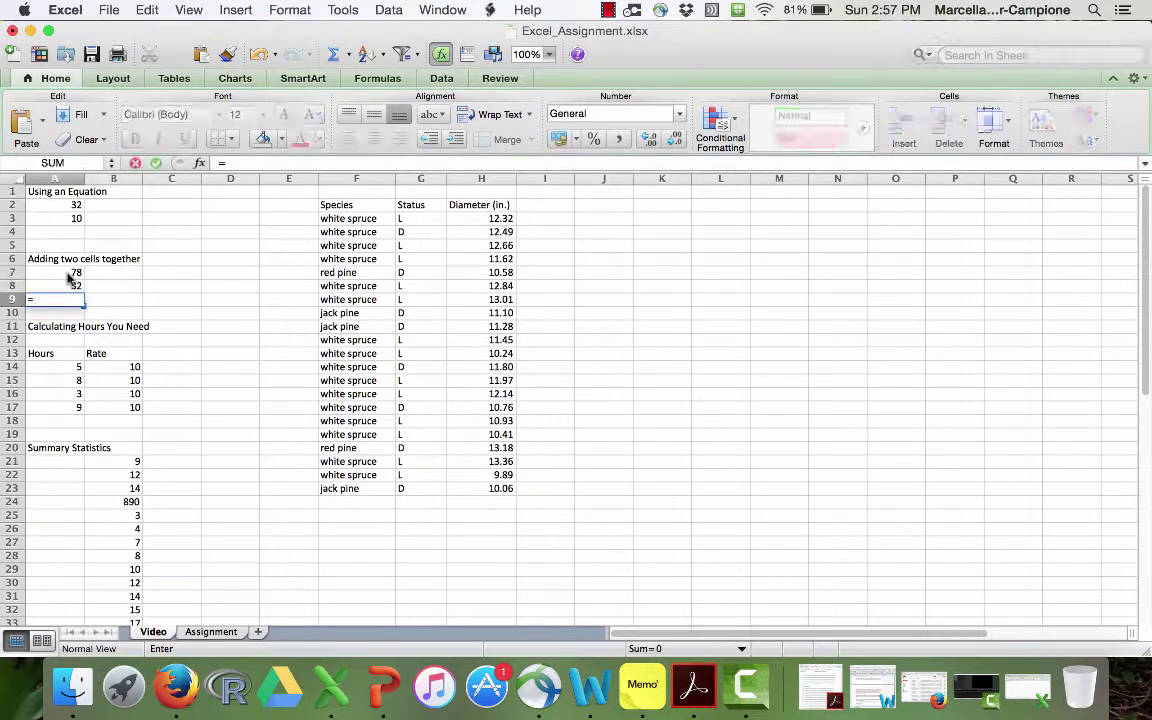
left_click(72, 273)
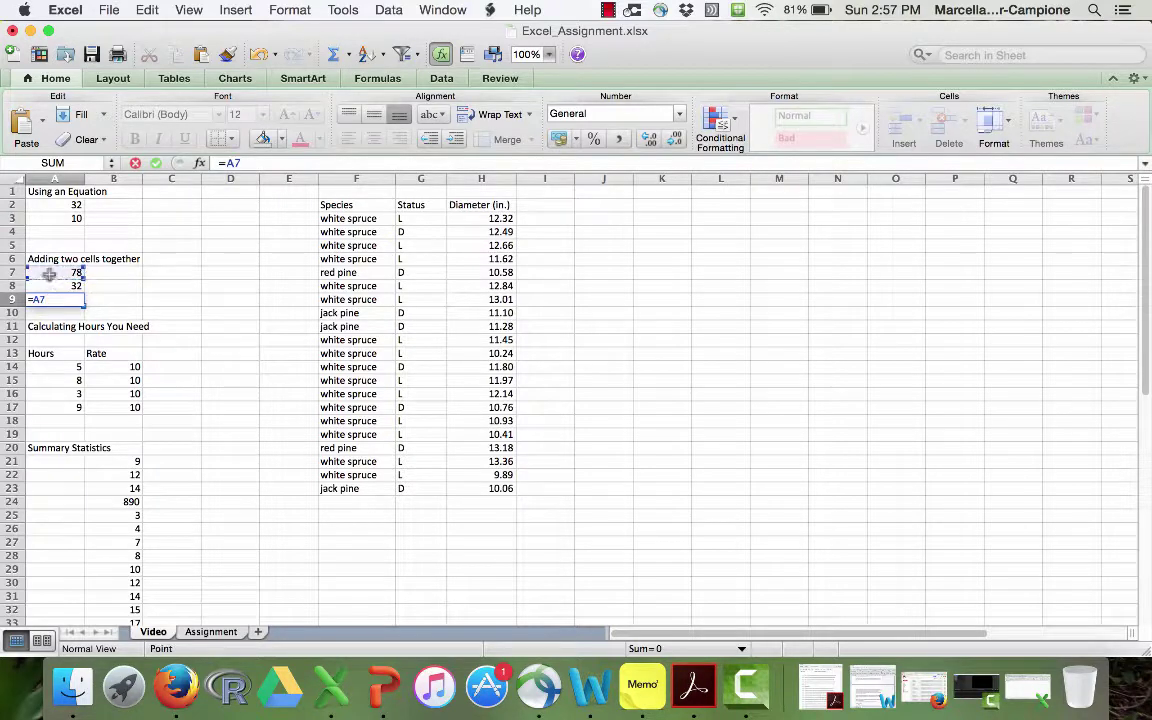
type("+")
left_click(73, 286)
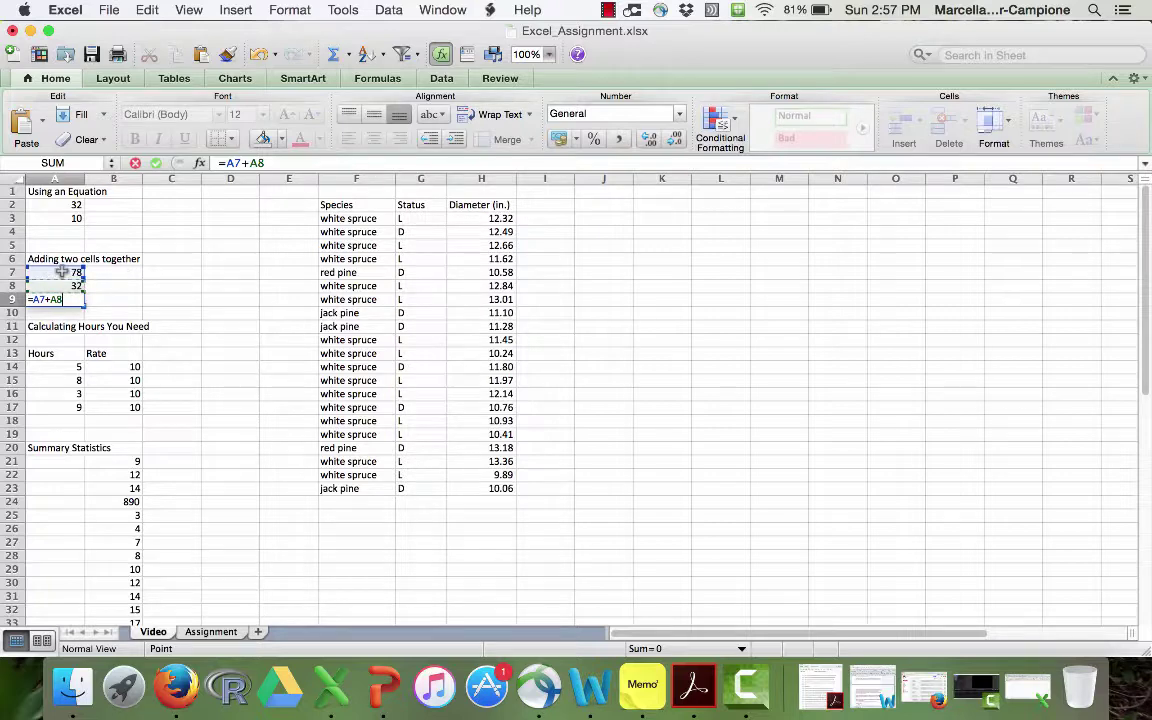
key("Return")
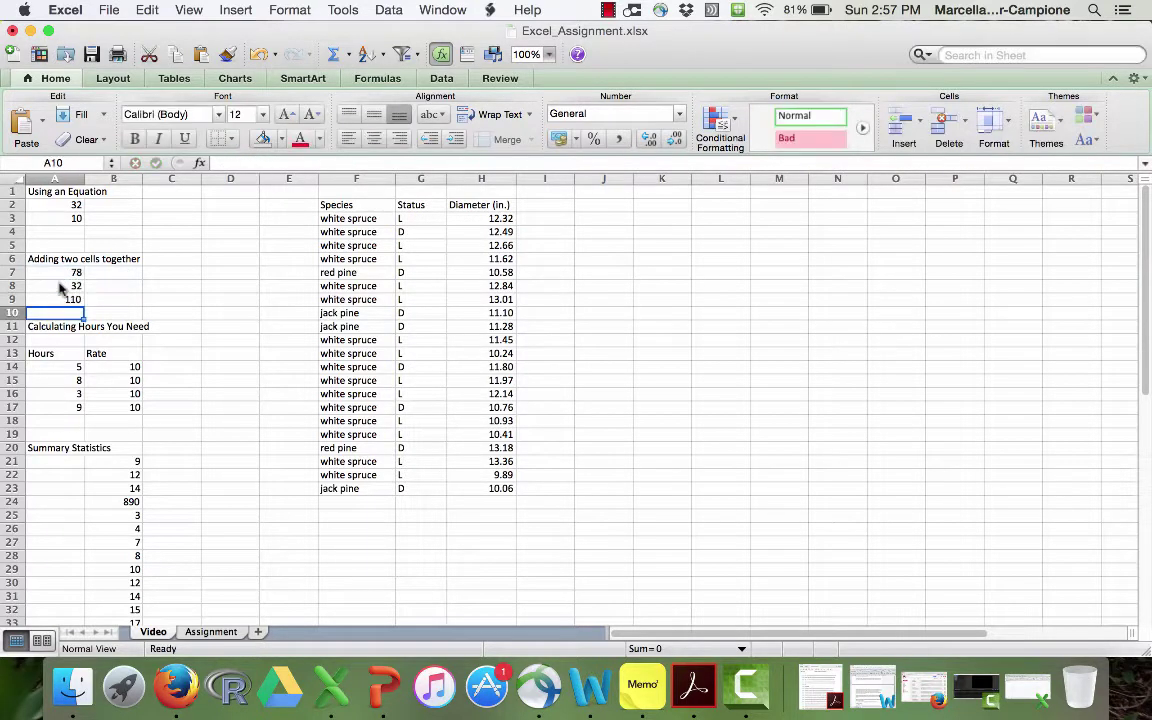
- Change the first number of the two-cell addition, in cell A7, to 68
key("Up")
key("Up")
key("Up")
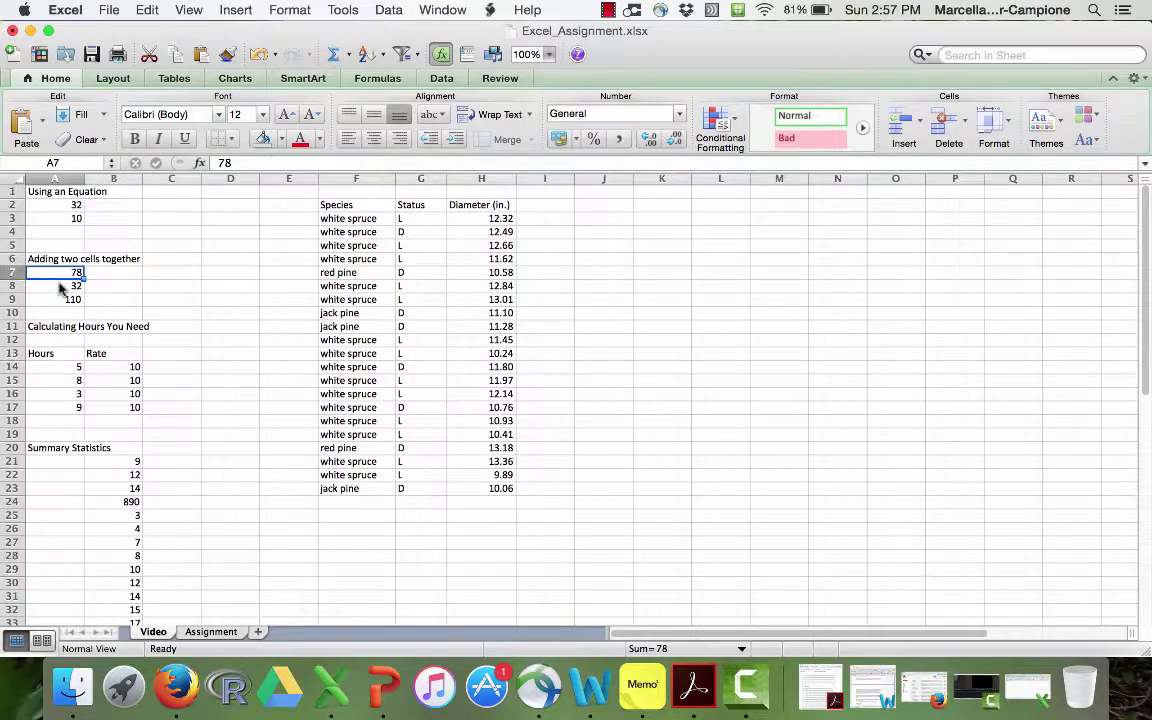
type("68")
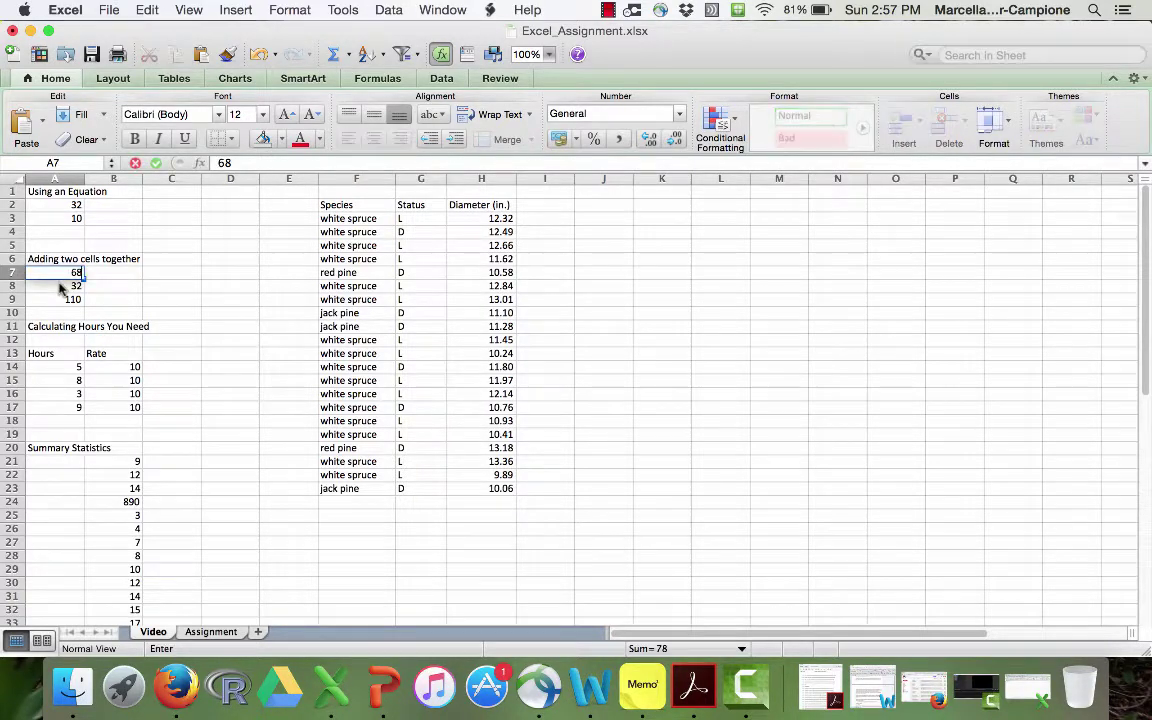
key("Return")
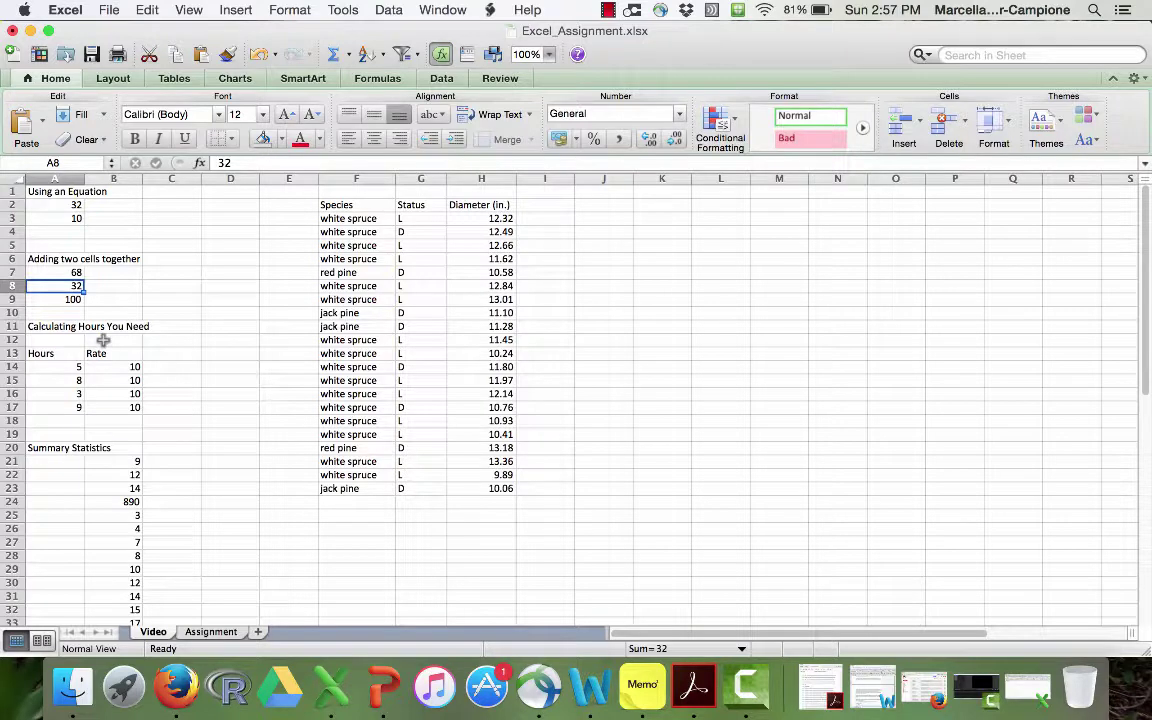
- Multiply the same two cells with the formula =A7*A8 in cell B9, next to their sum
key("Down")
key("Right")
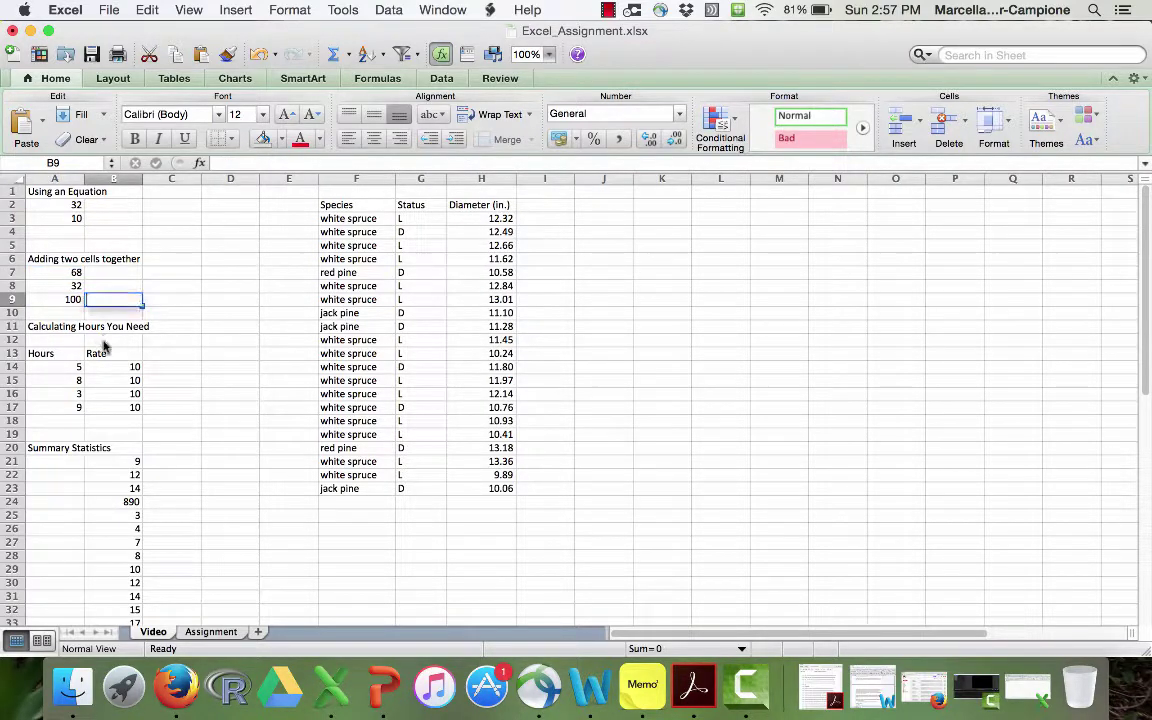
type("=")
key("Up")
key("Up")
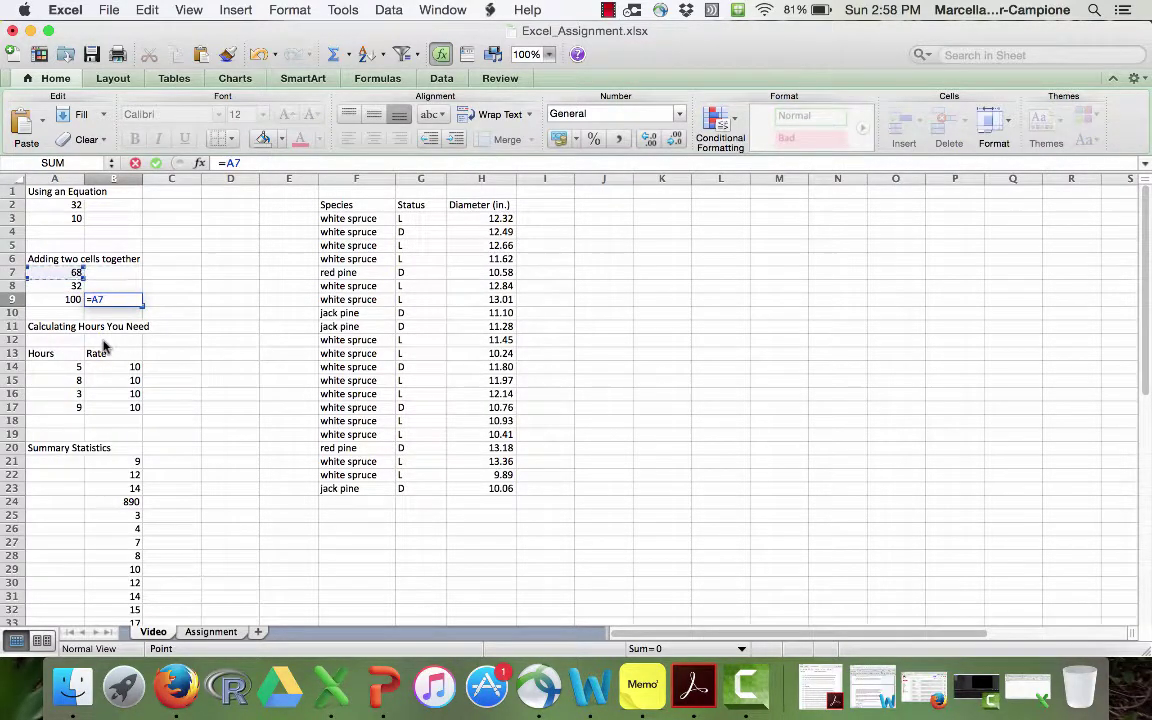
type("*")
left_click(57, 288)
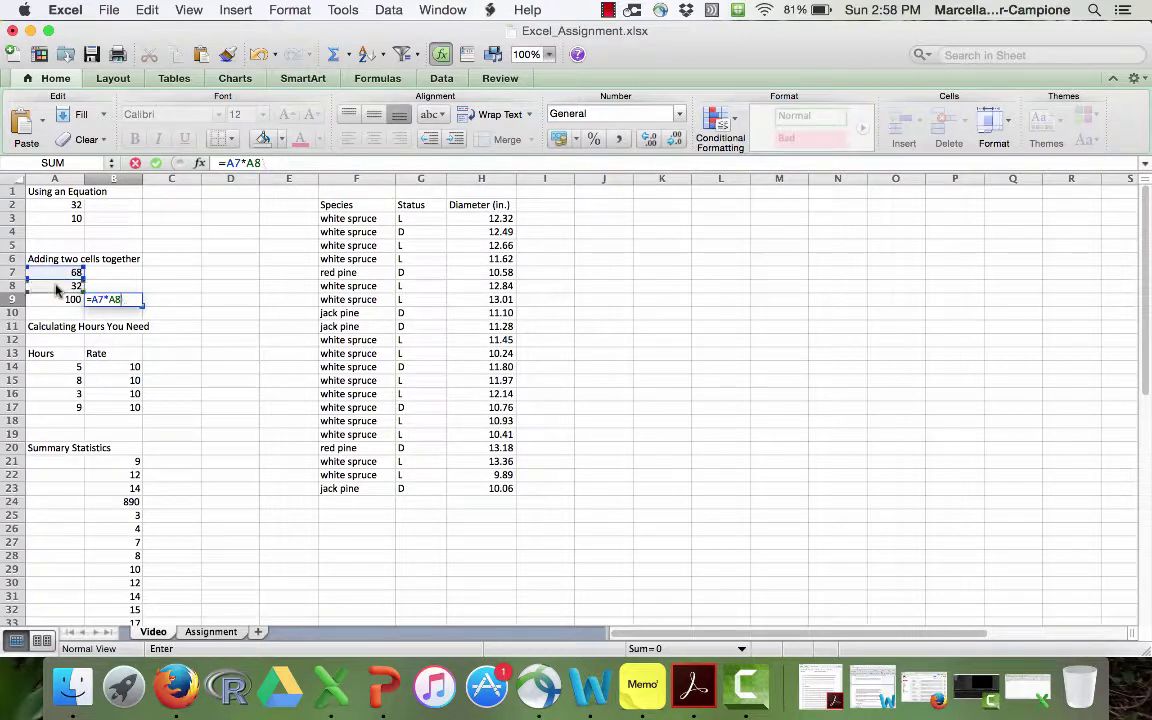
key("Return")
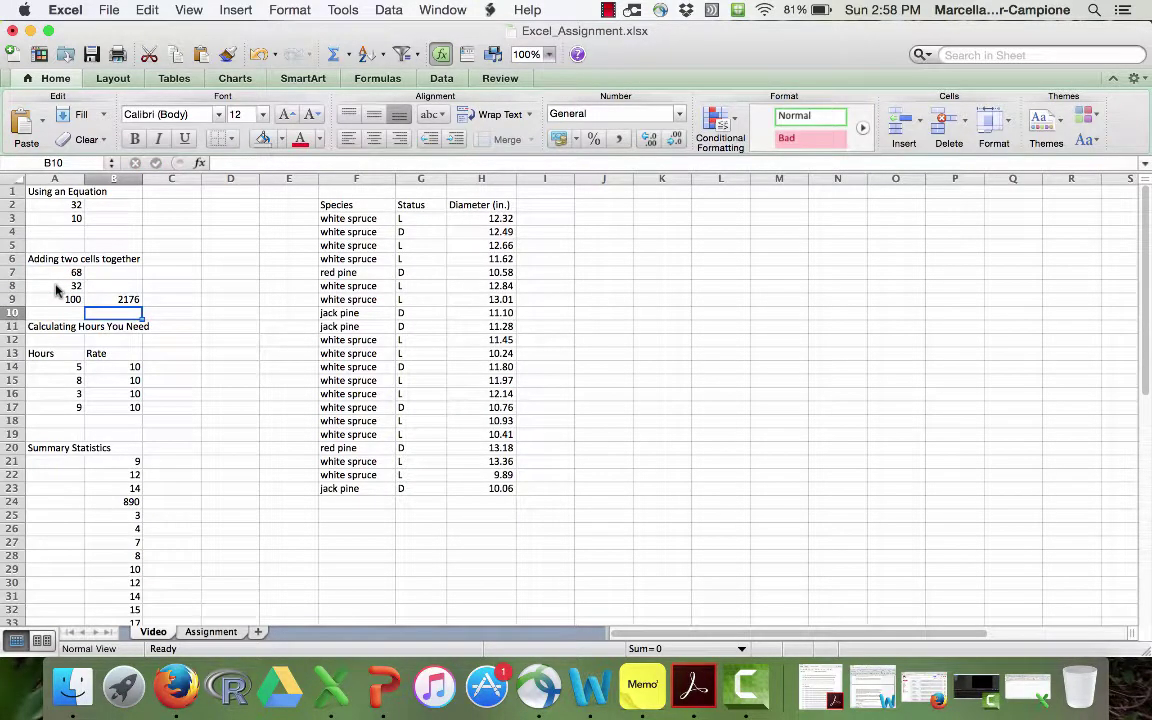
- Clear the multiplication formula from cell B9
key("Up")
key("ctrl+u")
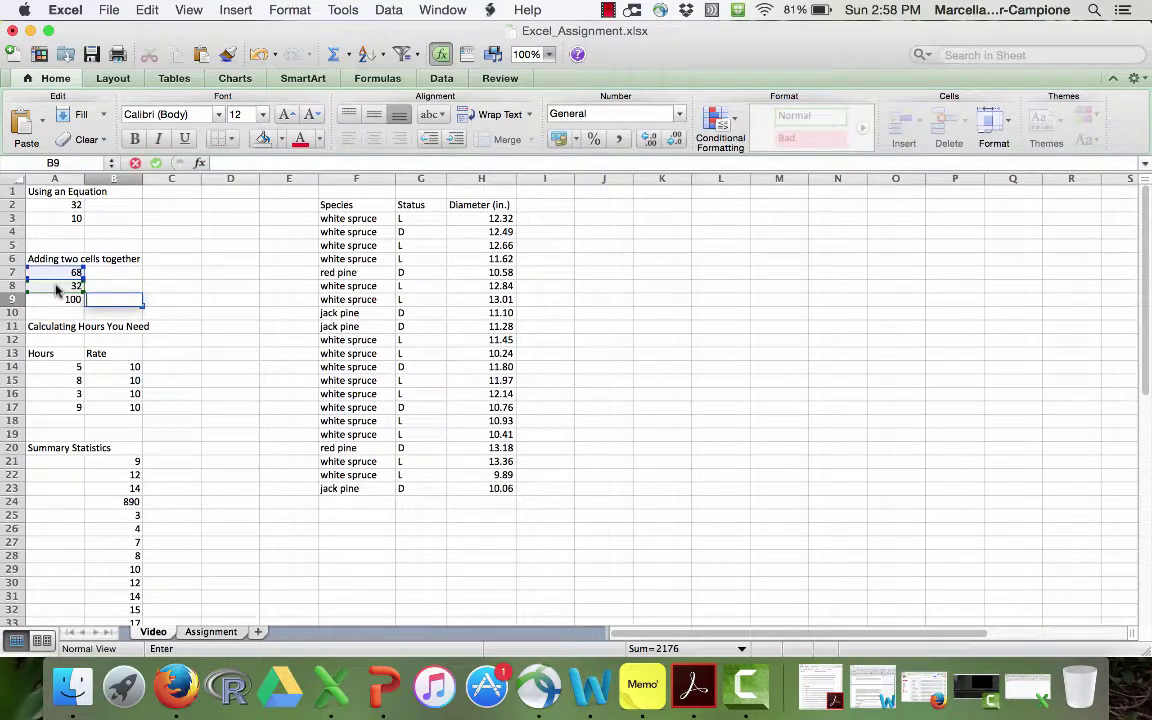
key("Return")
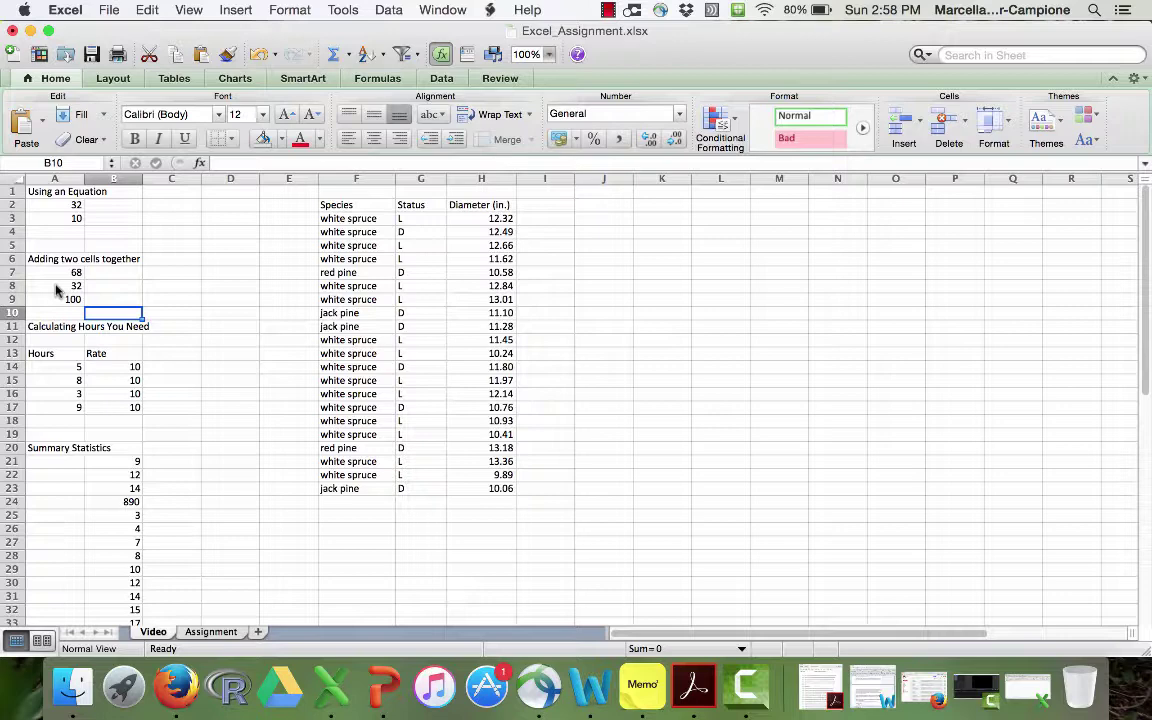
- Add the column header PayRate in cell C13, beside the Rate header
left_click(161, 370)
key("Up")
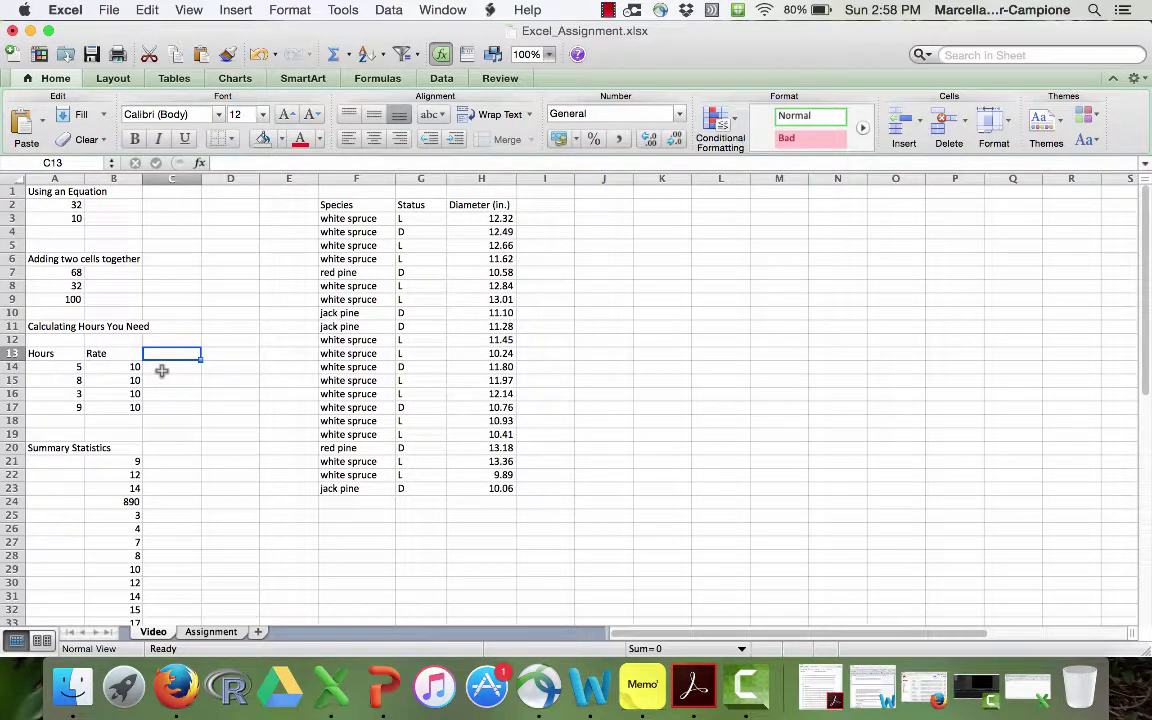
type("PayRate")
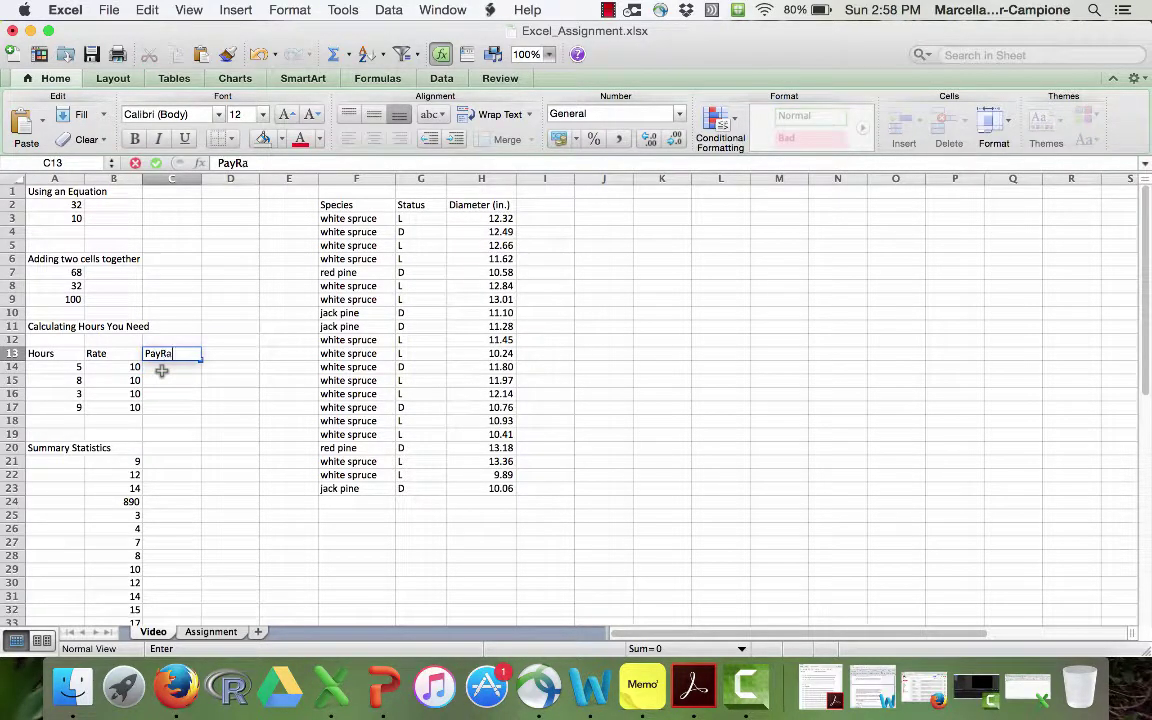
key("Return")
key("Left")
key("Left")
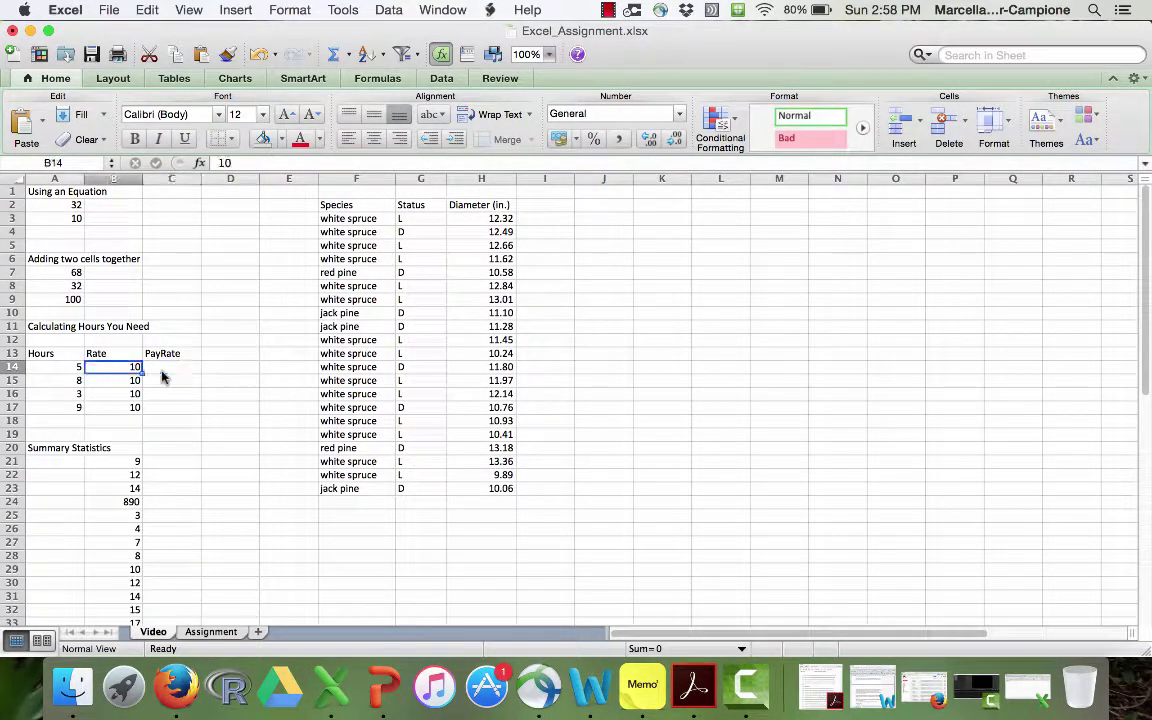
key("Up")
key("Up")
key("Up")
key("Up")
key("Up")
key("Down")
key("Down")
key("Down")
key("Down")
key("Down")
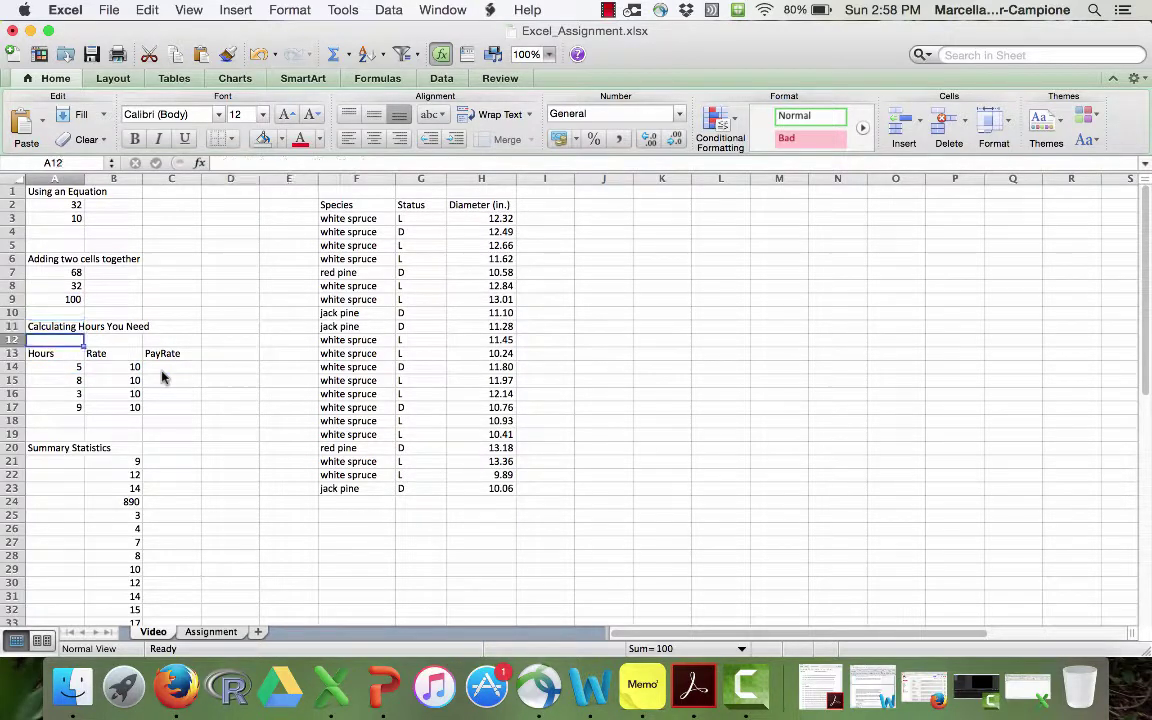
- Calculate the pay for the first row by entering the formula =A14*B14 in cell C14
left_click(163, 370)
type("=")
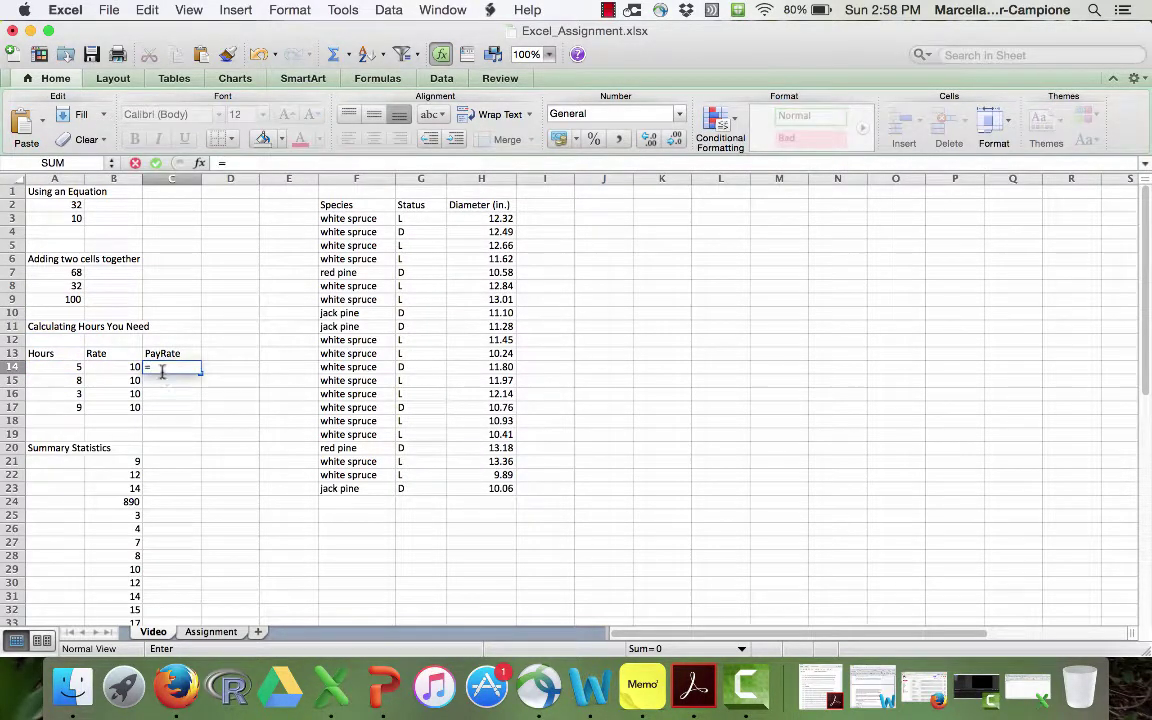
left_click(79, 368)
type("*")
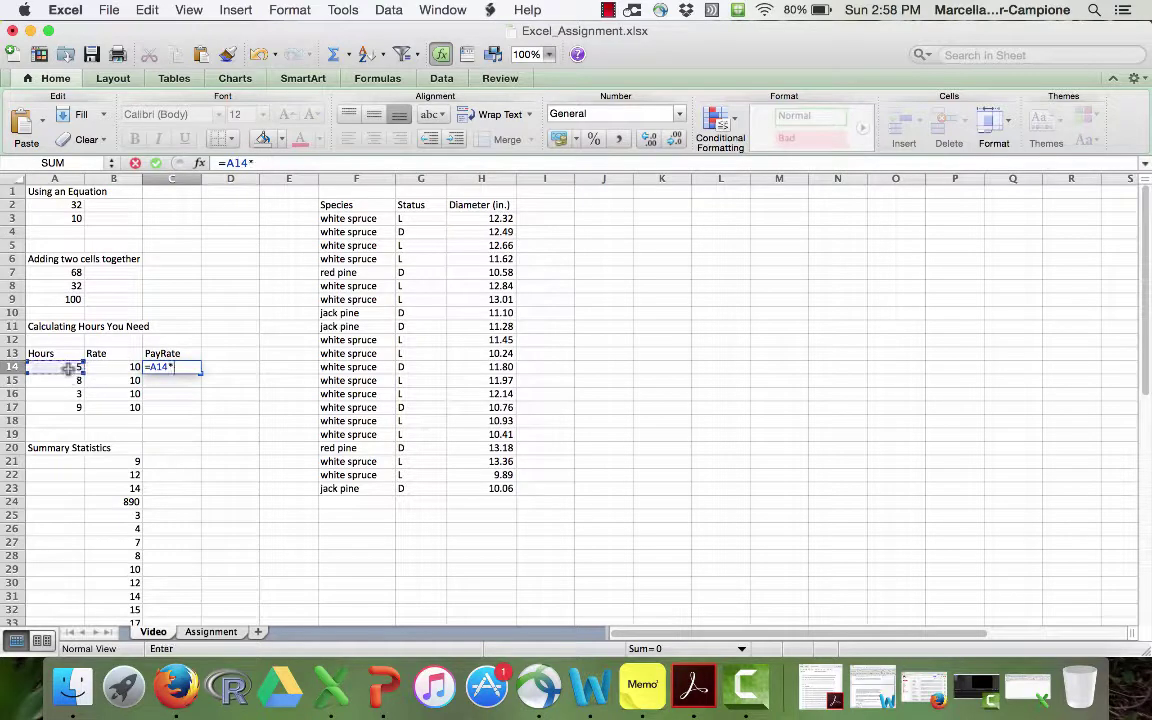
left_click(112, 366)
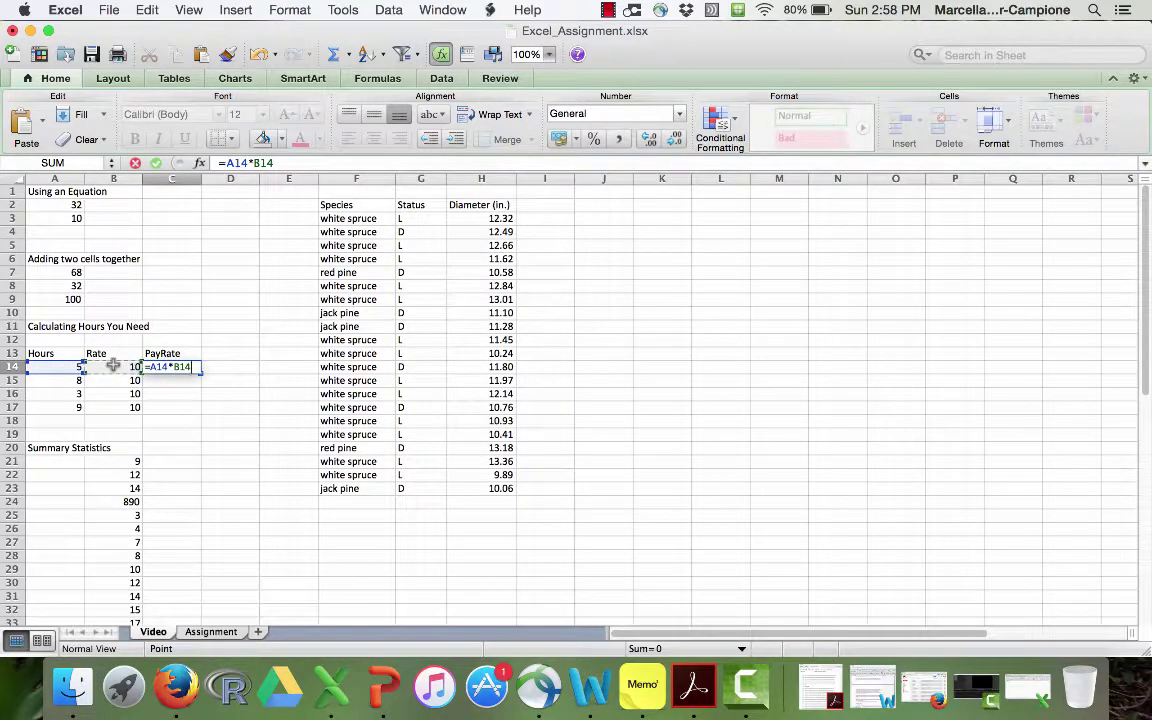
key("Return")
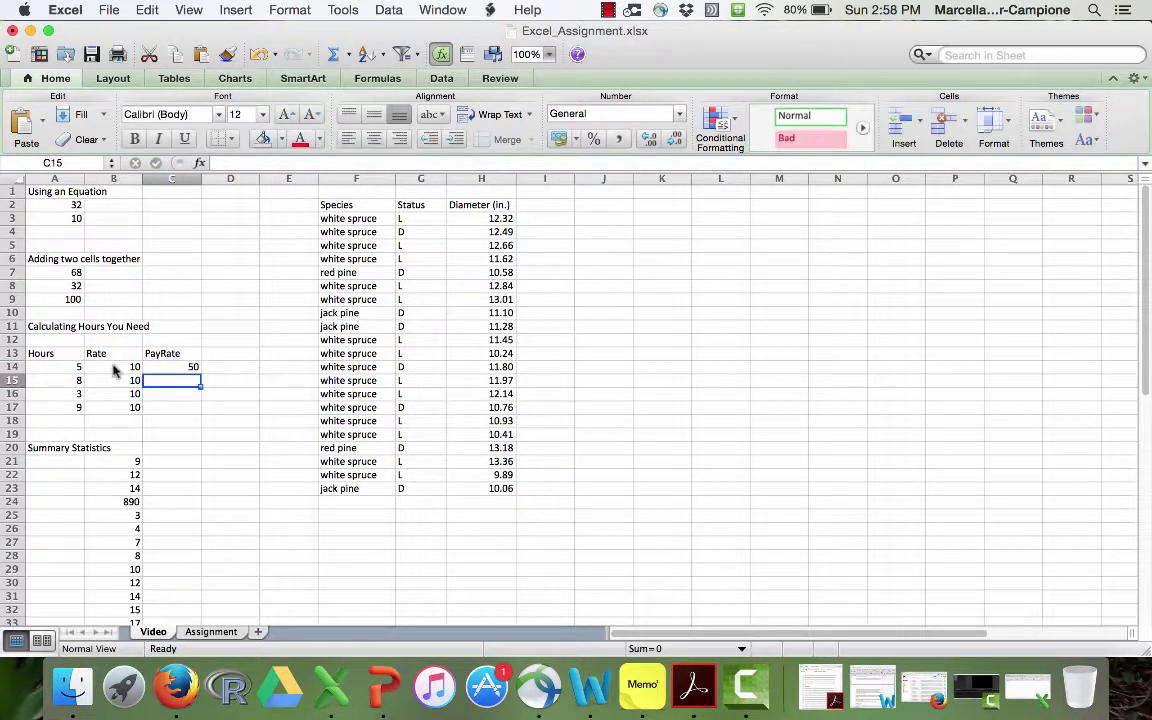
- Fill the pay formula from C14 down to C17 and check the cell references in the copied formulas
left_click(178, 367)
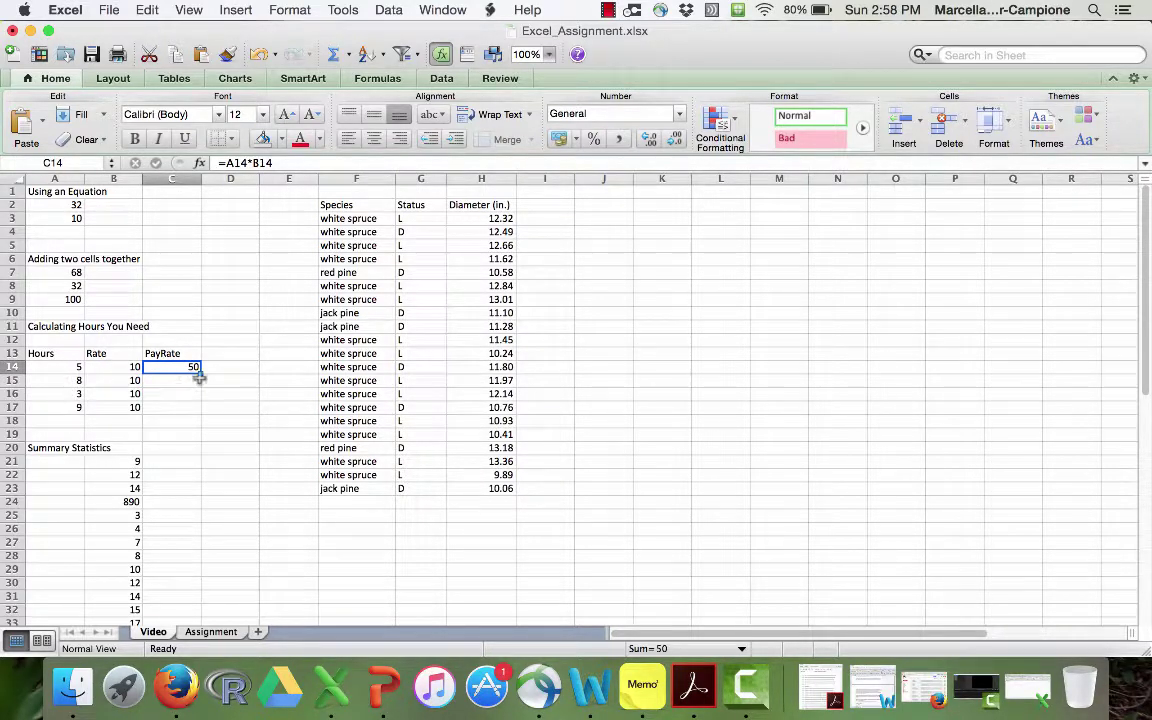
left_click_drag(201, 372, 201, 412)
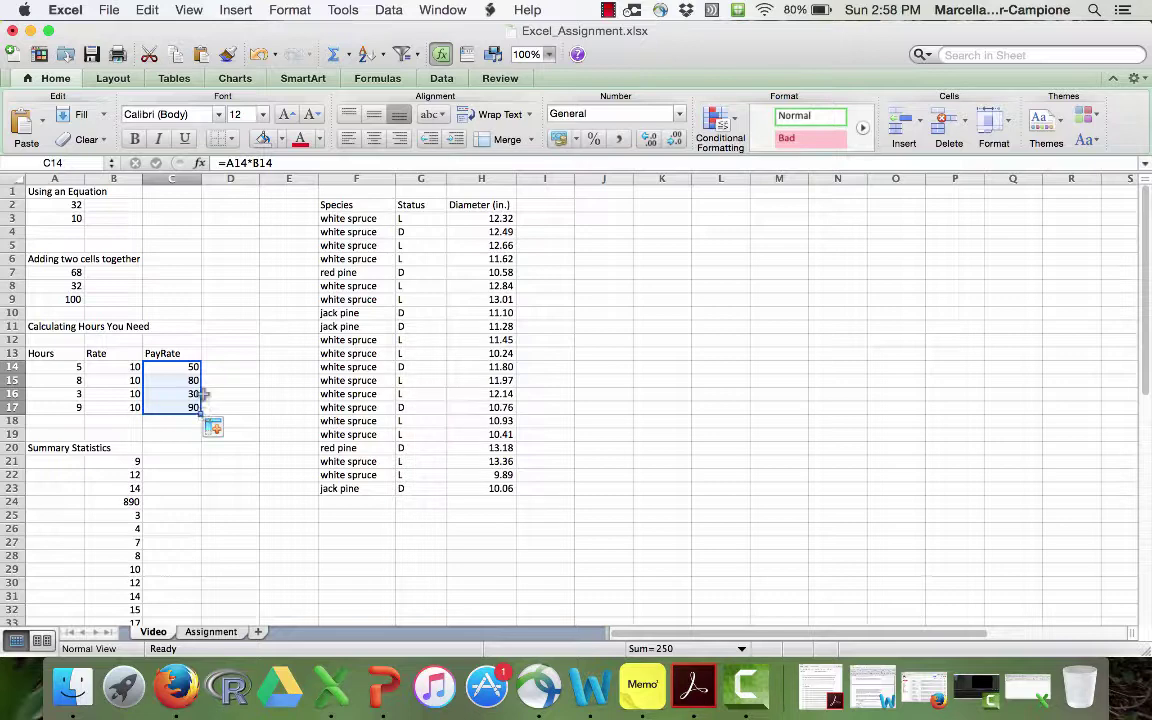
left_click(182, 367)
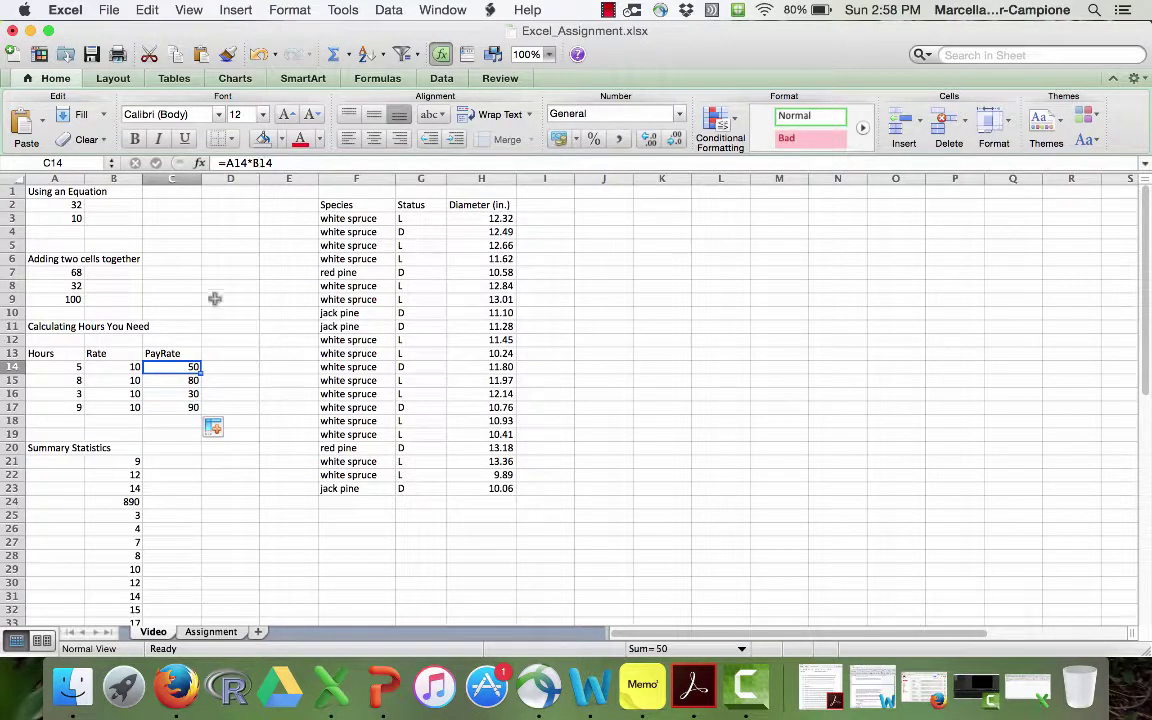
left_click(187, 380)
key("Down")
key("Down")
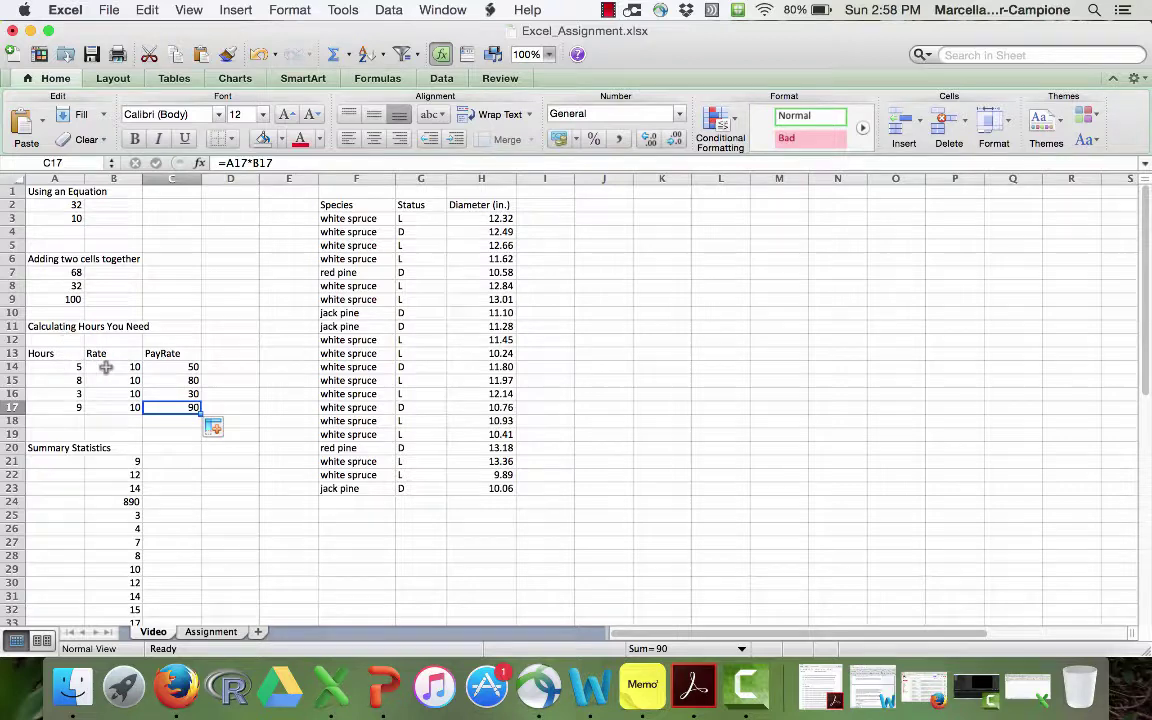
left_click(188, 380)
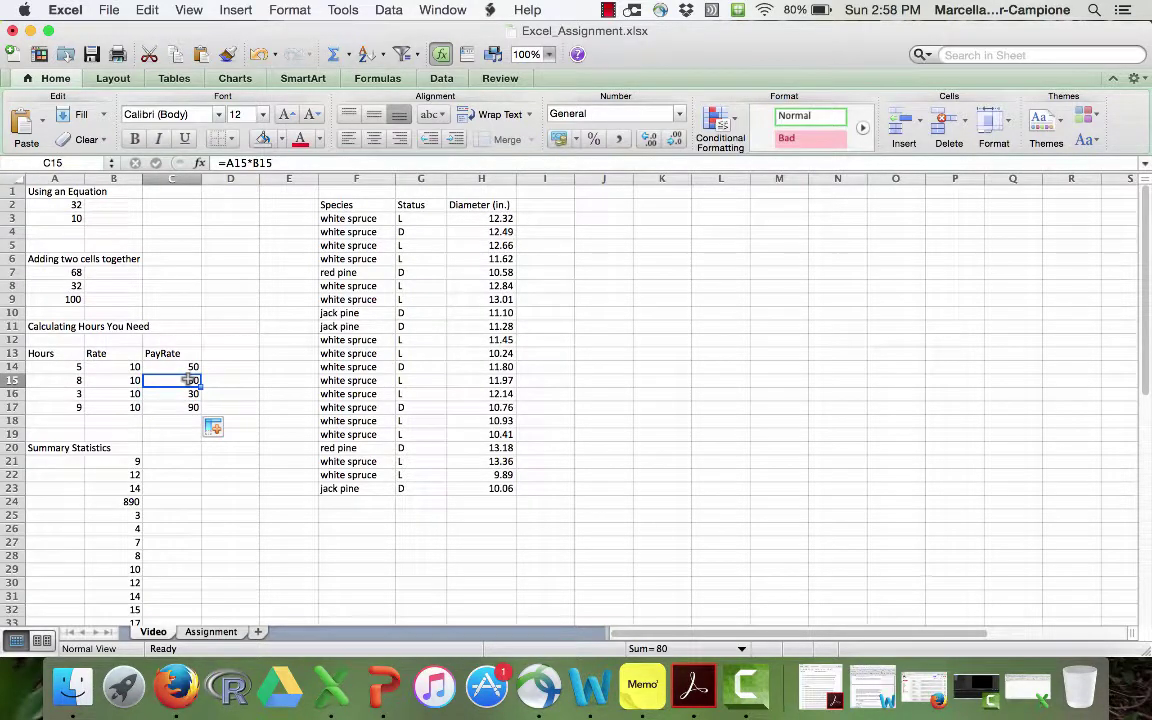
key("Up")
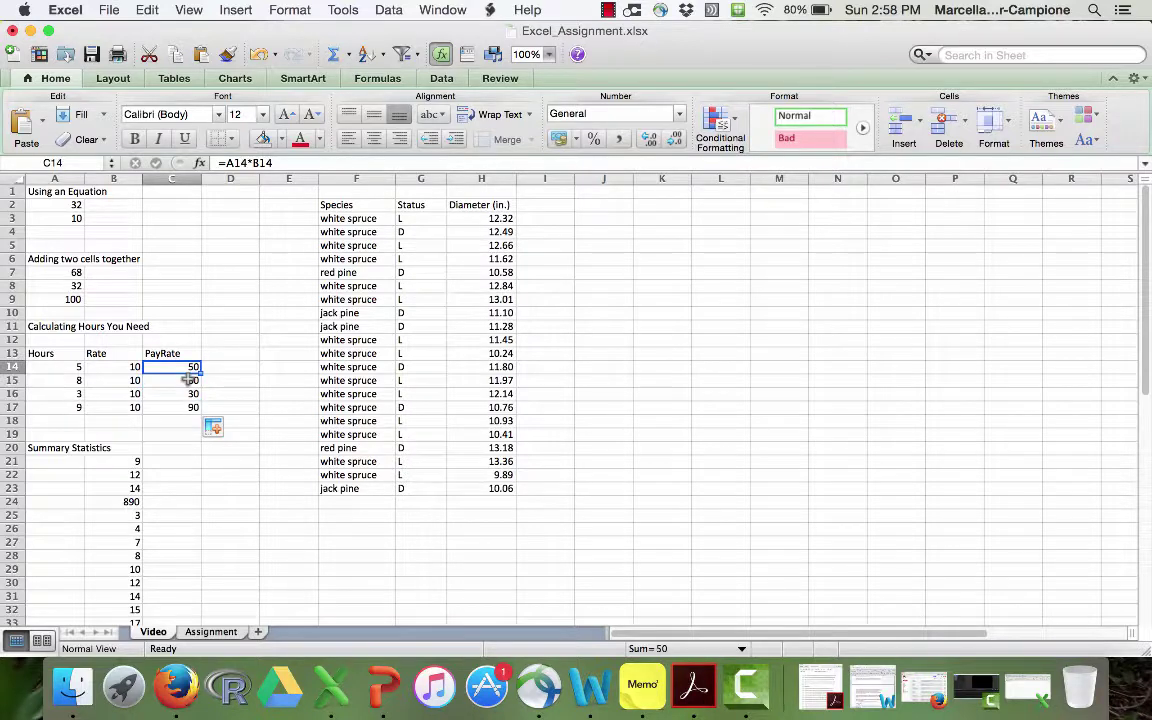
- Enter a single pay rate of 12 in cell D13, beside the PayRate header
left_click(230, 353)
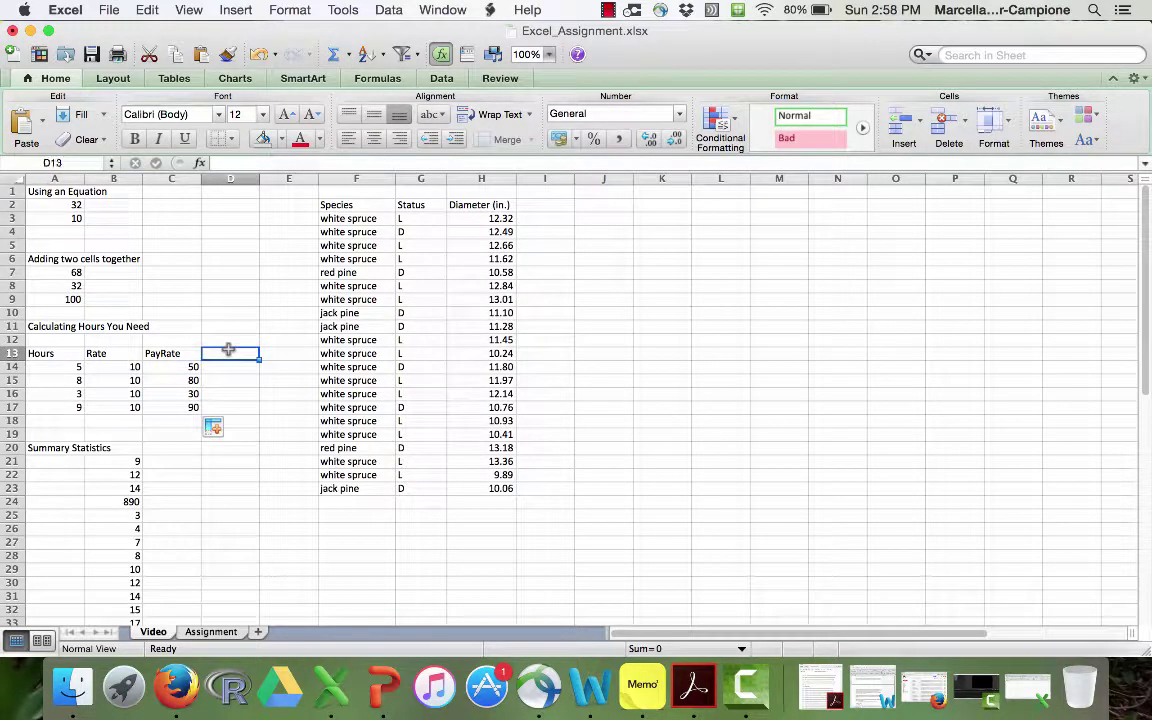
left_click(130, 366)
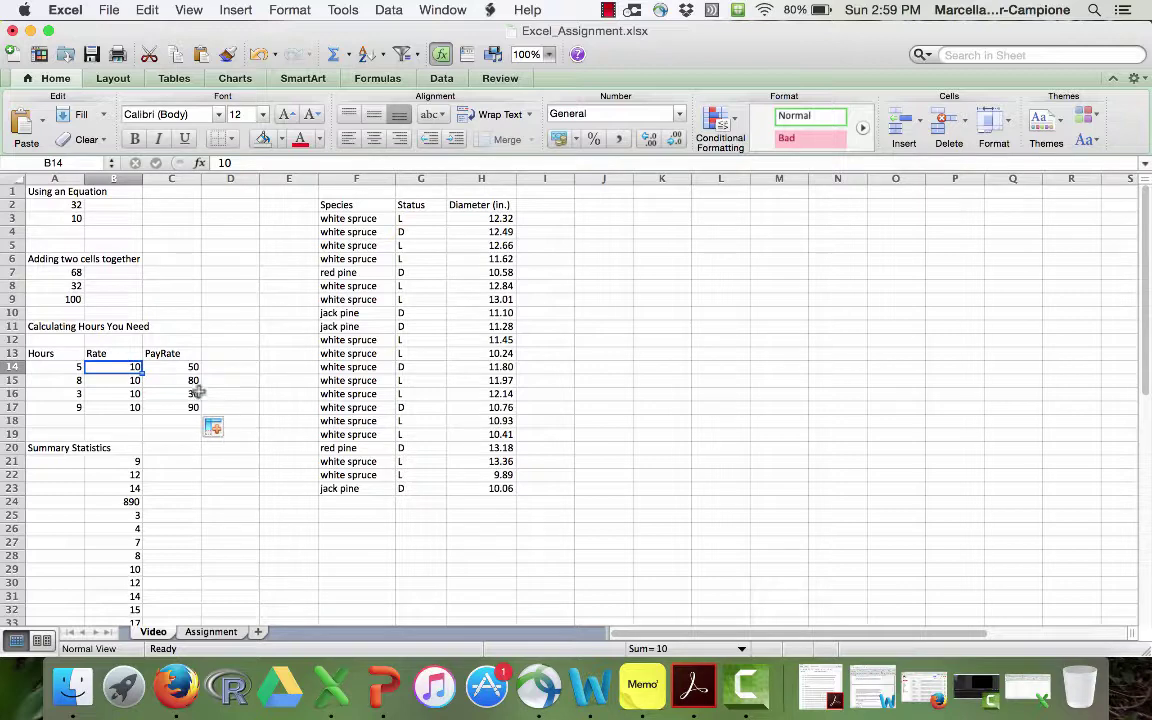
left_click(225, 349)
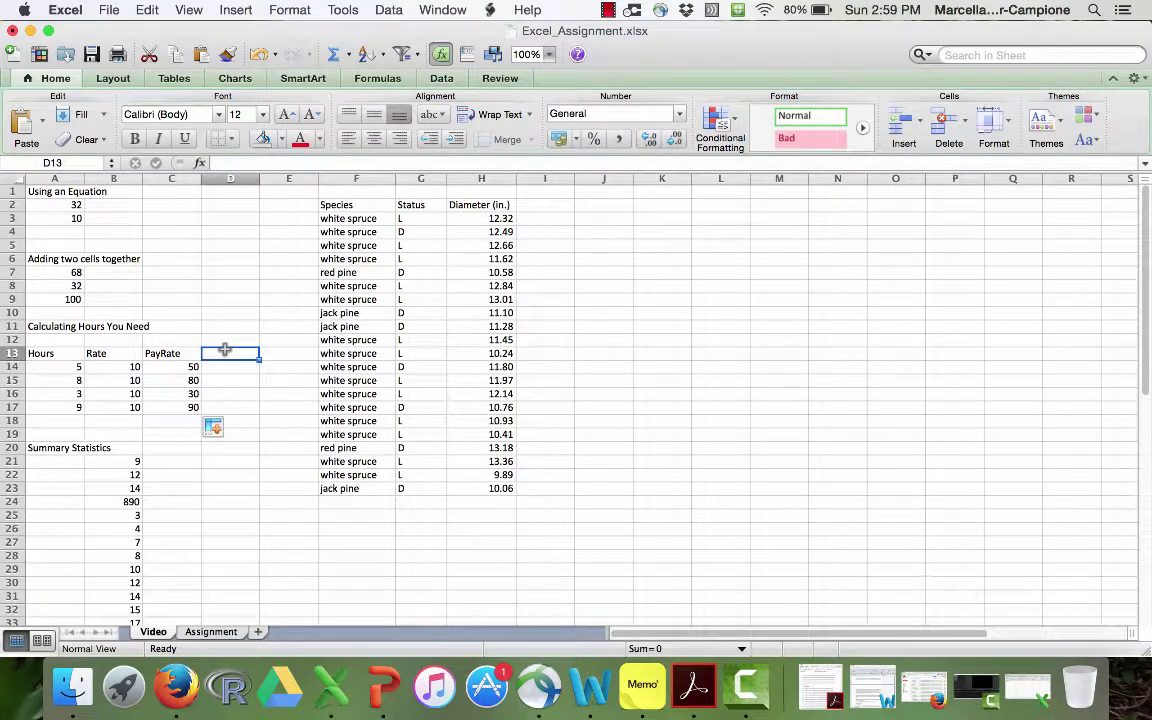
type("12")
key("Return")
key("Left")
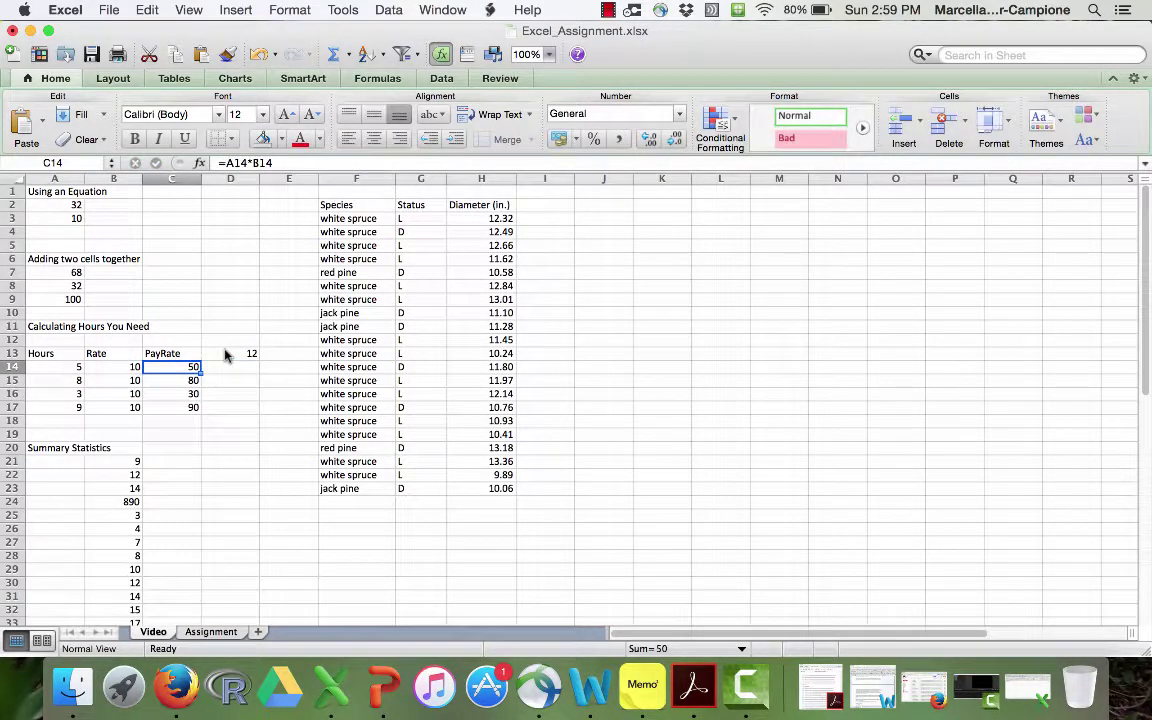
- Change the formula in C14 to =A14*$D$13 so it multiplies the hours by the fixed rate cell
left_click(238, 367)
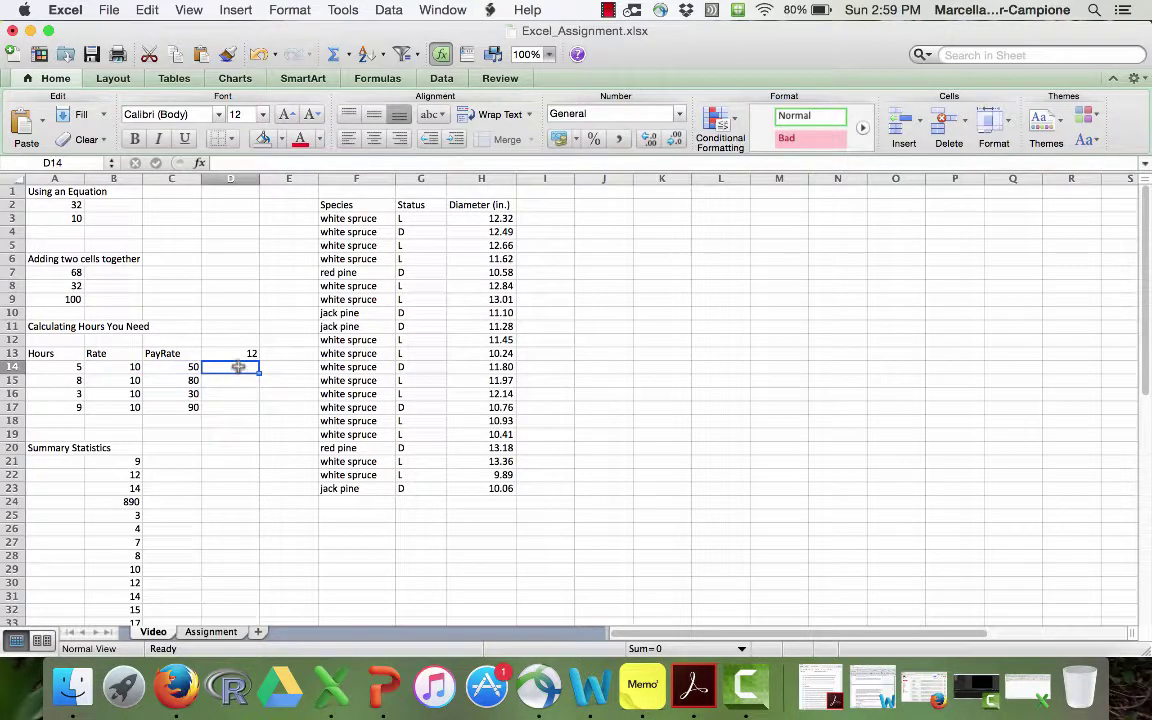
left_click(194, 366)
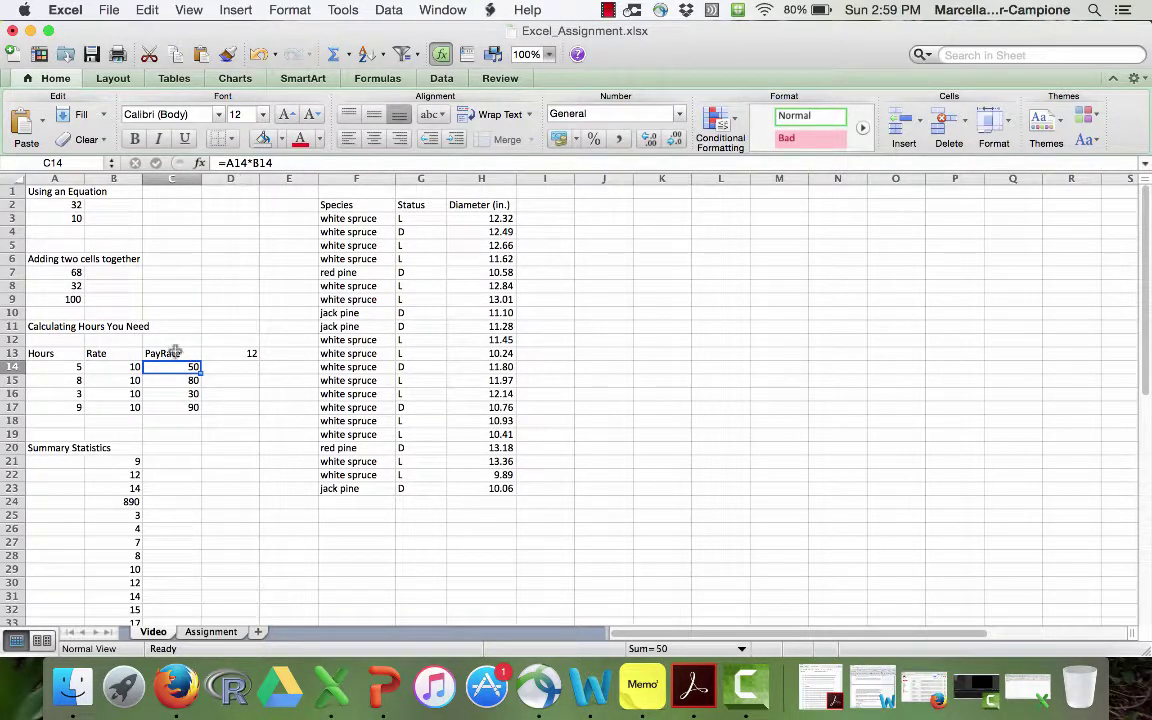
double_click(153, 365)
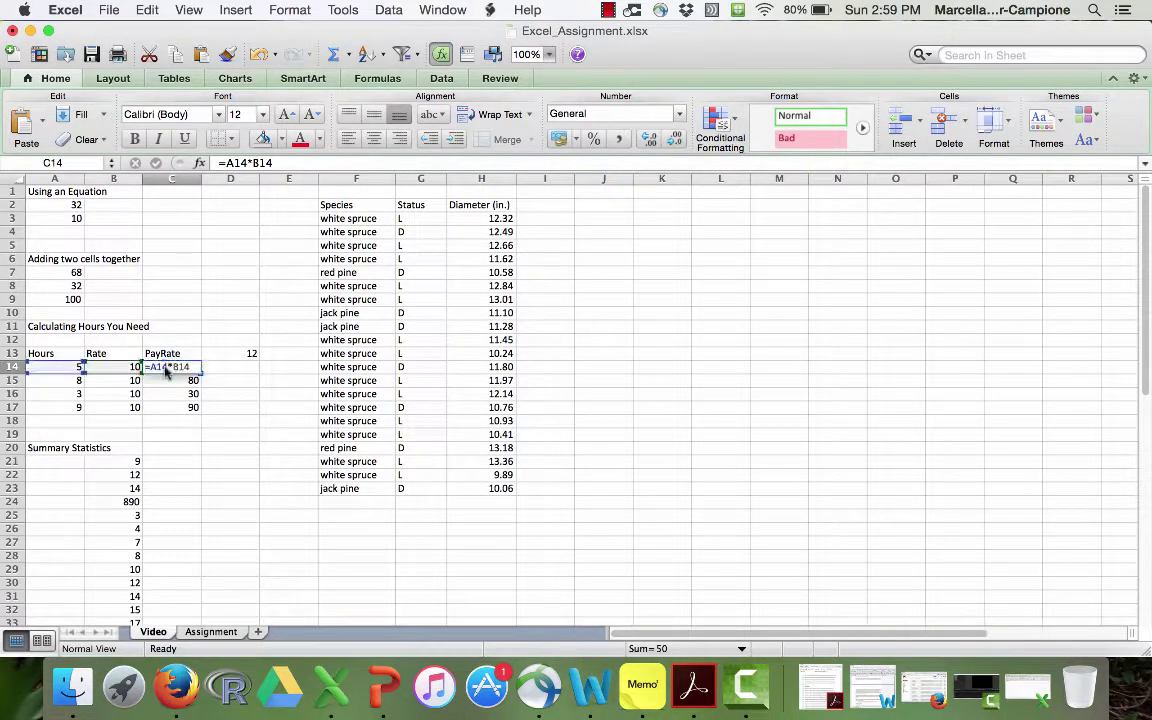
left_click_drag(145, 365, 257, 356)
left_click(256, 161)
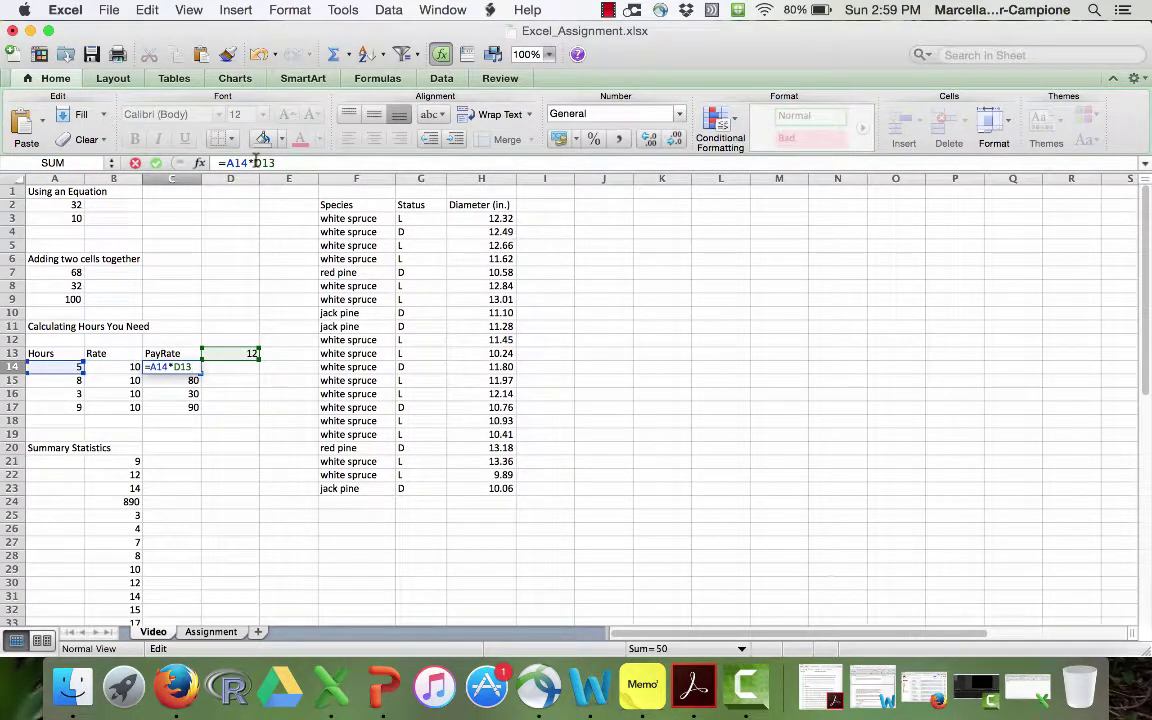
type("$D$")
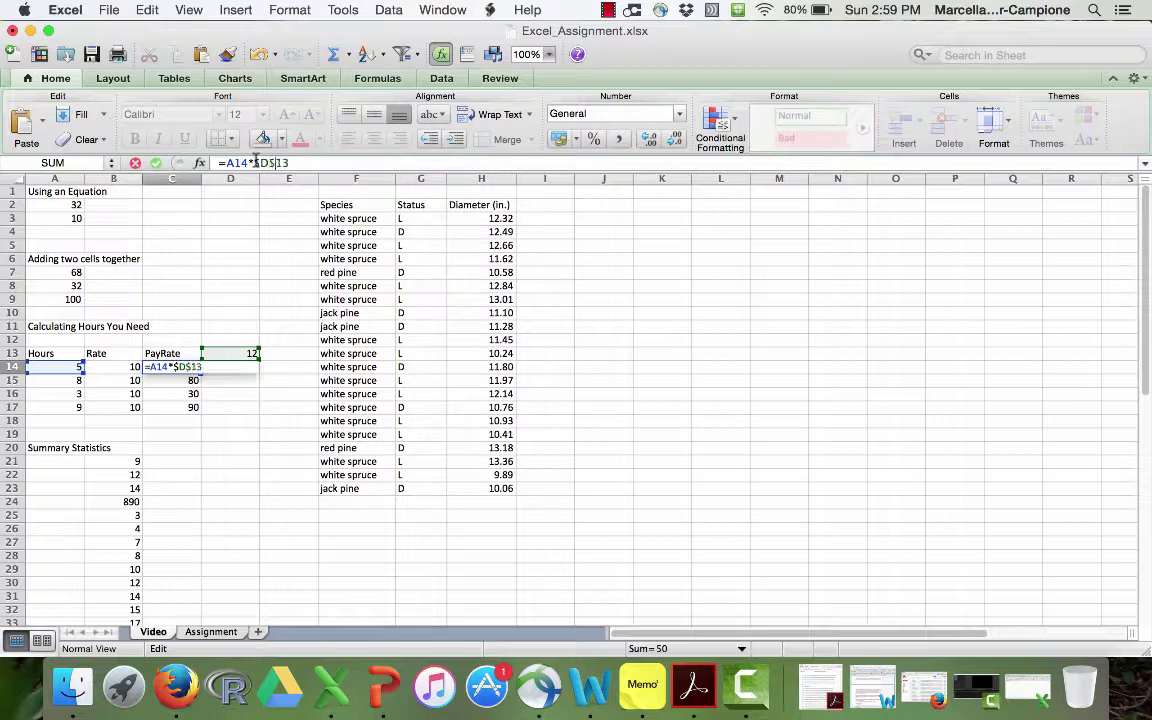
key("Return")
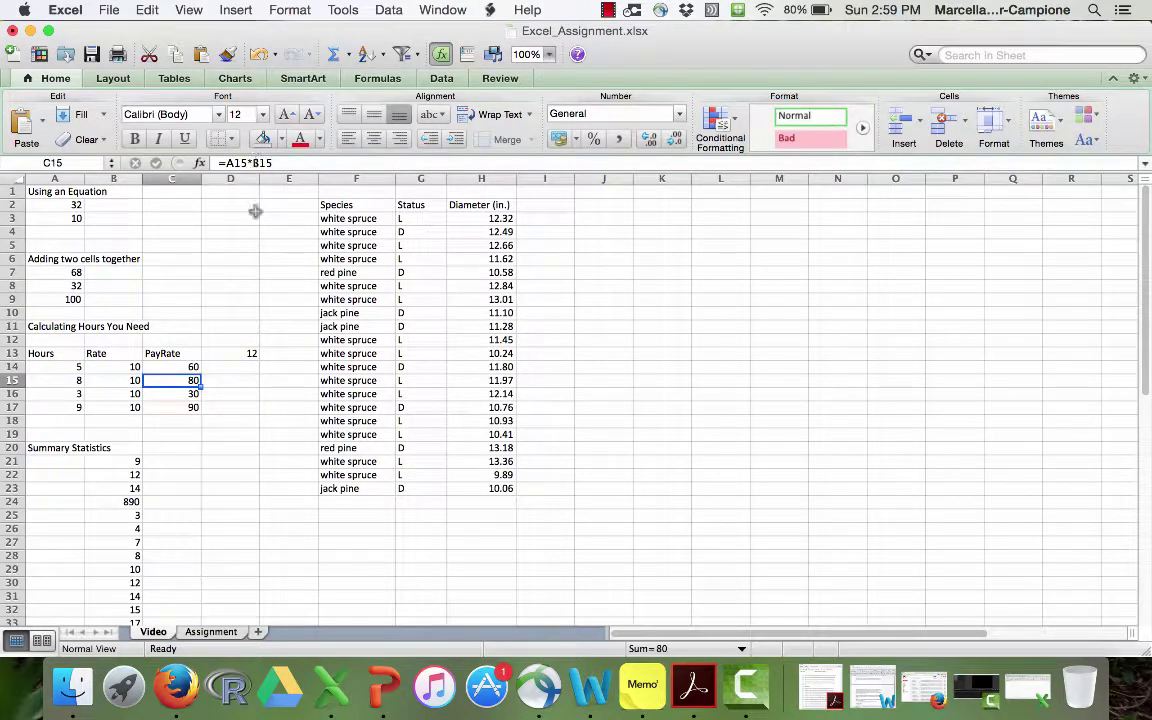
- Fill the absolute-reference formula from C14 down to C17 and check the copied formula in C17
left_click(190, 367)
left_click_drag(199, 370, 192, 408)
double_click(190, 408)
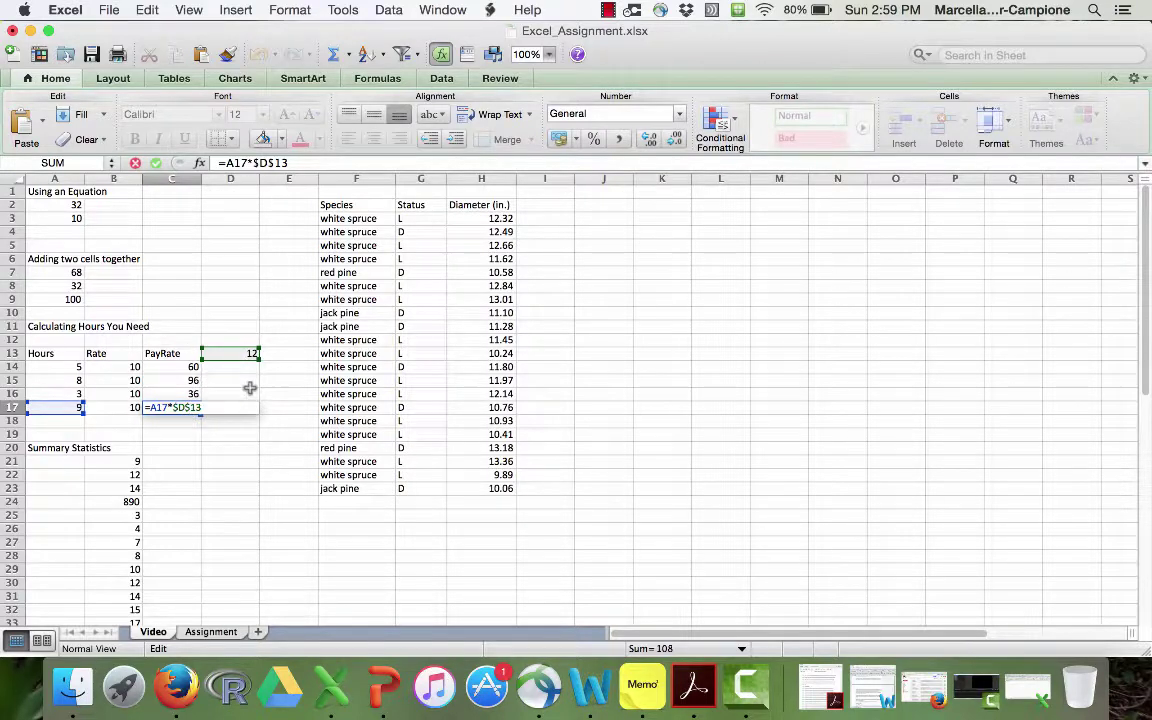
key("Return")
- Start an AVERAGE formula in cell B34, beside the Average label of the Summary Statistics section
key("Down")
key("Down")
key("Down")
key("Down")
key("Down")
key("Down")
key("Down")
key("Down")
key("Down")
key("Down")
key("Down")
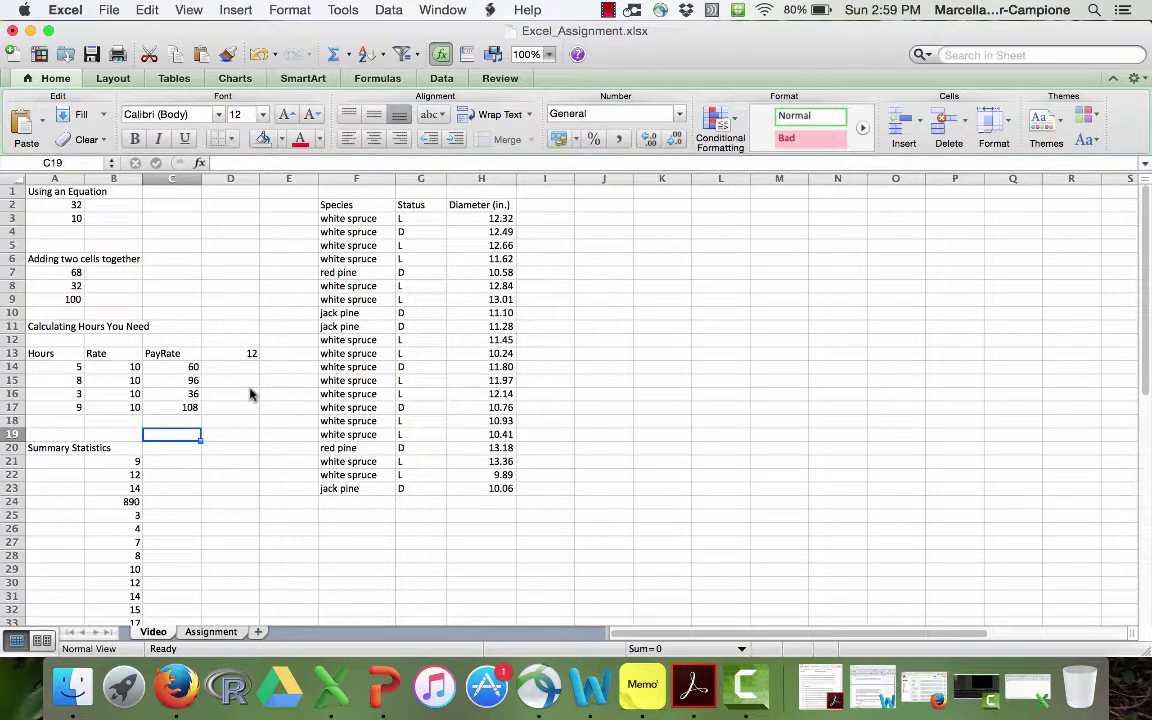
key("Down")
key("Down")
key("Down")
key("Down")
key("Down")
key("Down")
key("Down")
key("Down")
key("Down")
key("Down")
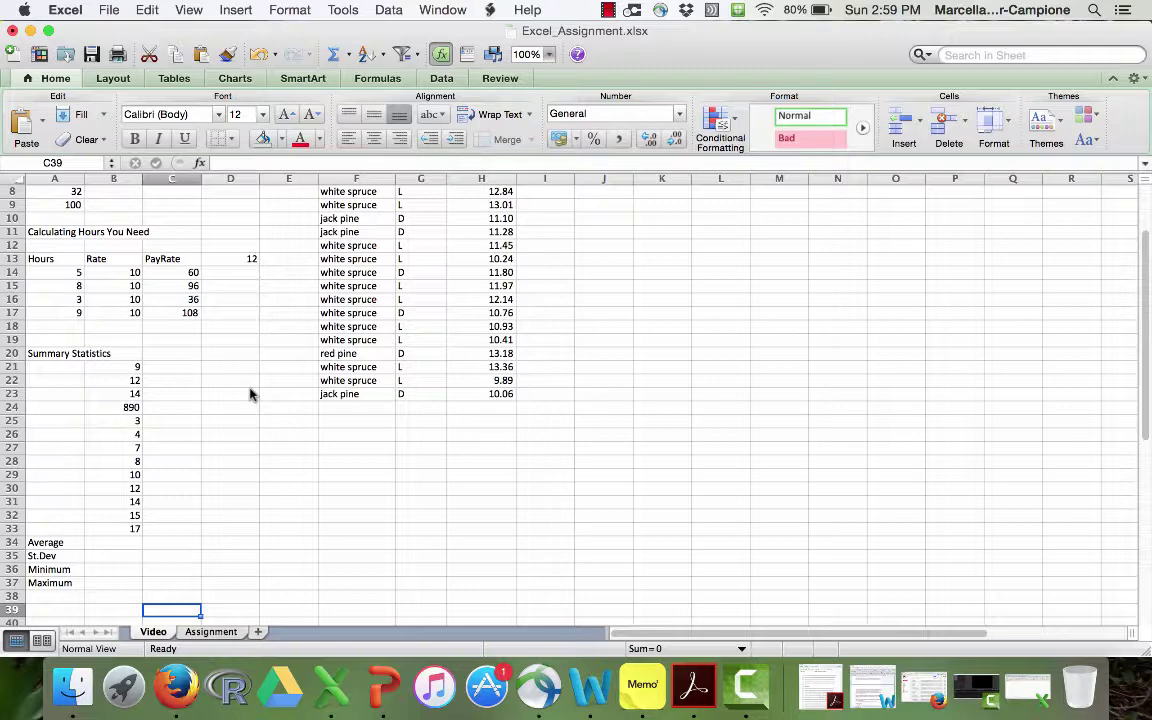
left_click(114, 541)
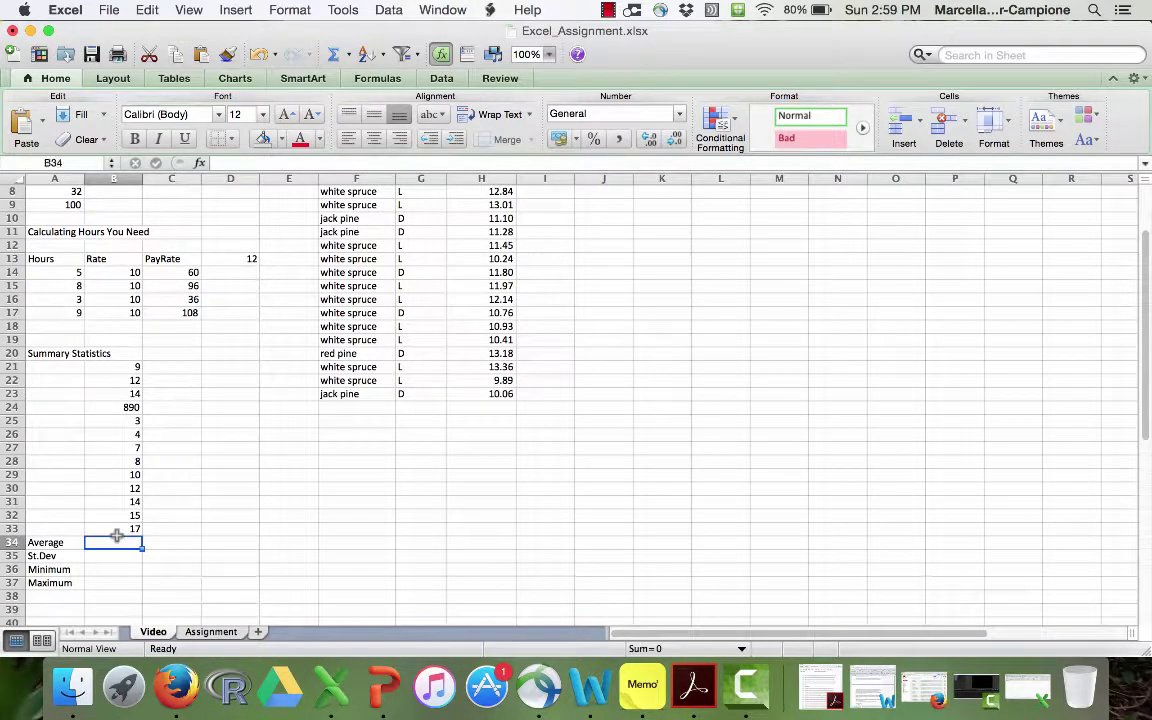
left_click(229, 162)
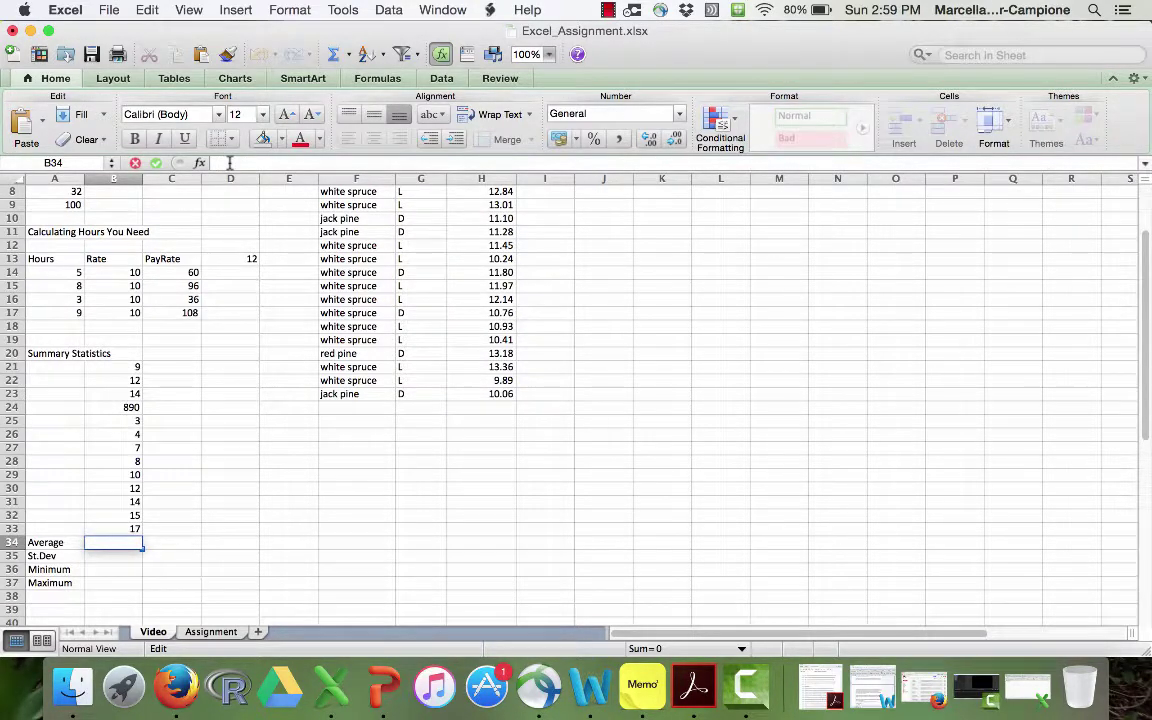
type("=ave")
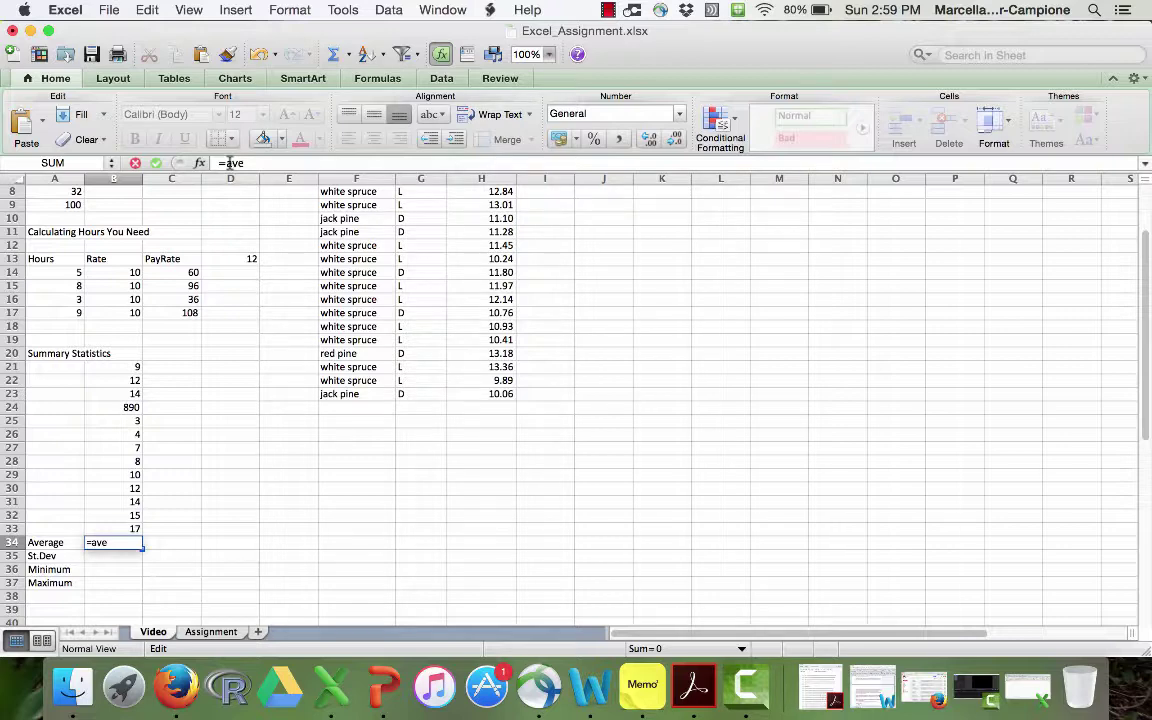
type("(")
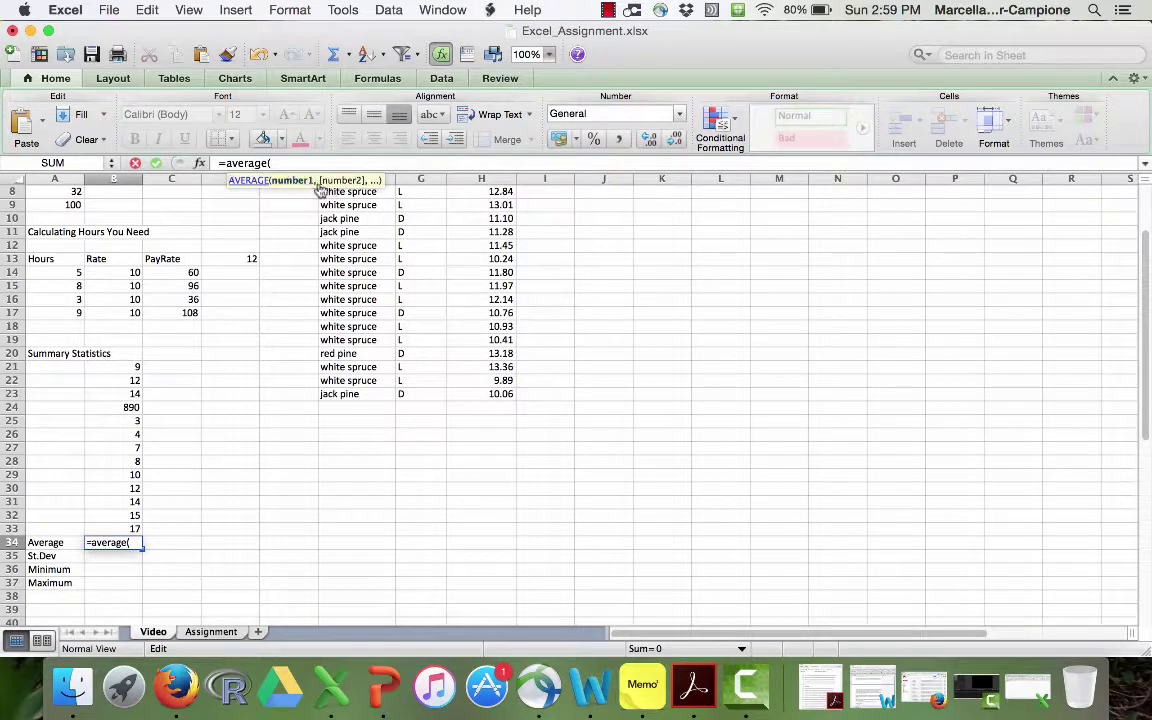
- Look up the descriptions of the COUNT and MIN functions in the Formula Builder and close it
left_click(199, 163)
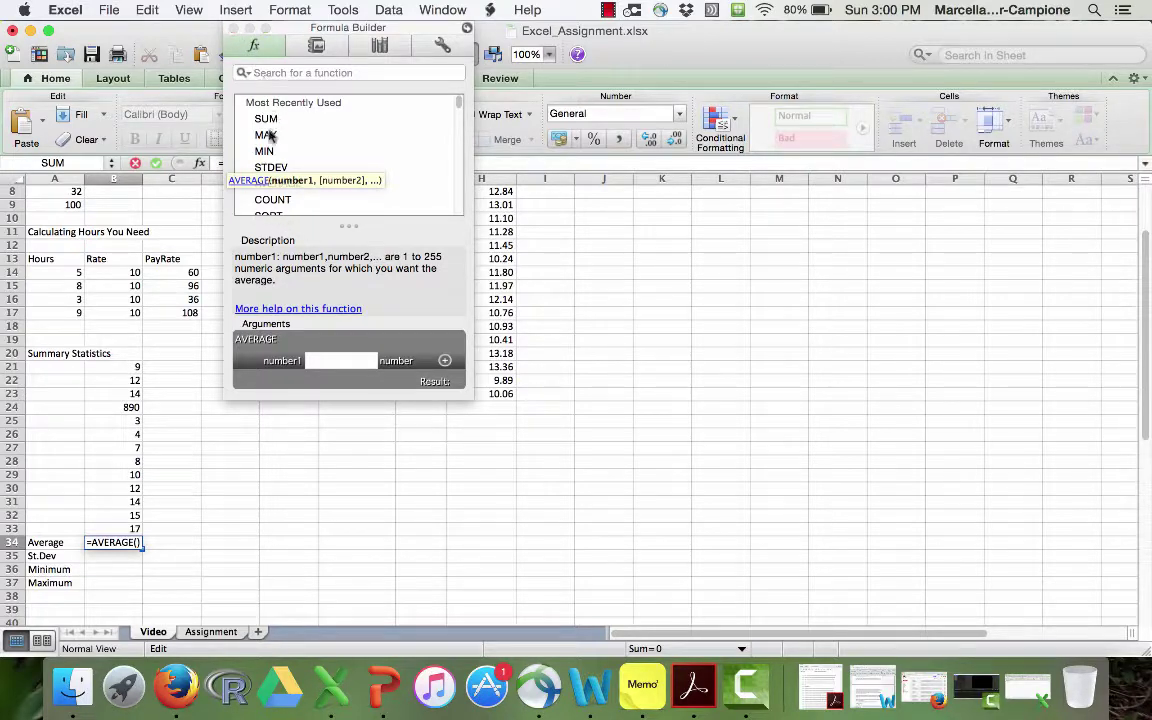
left_click(270, 201)
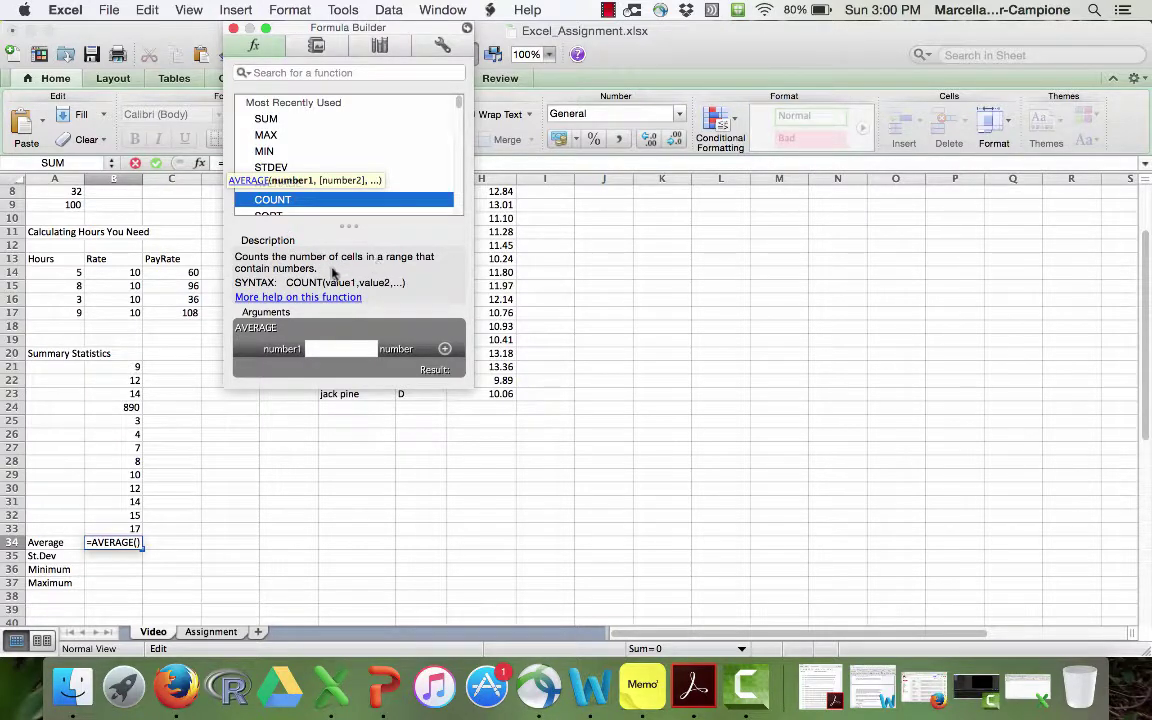
left_click(264, 151)
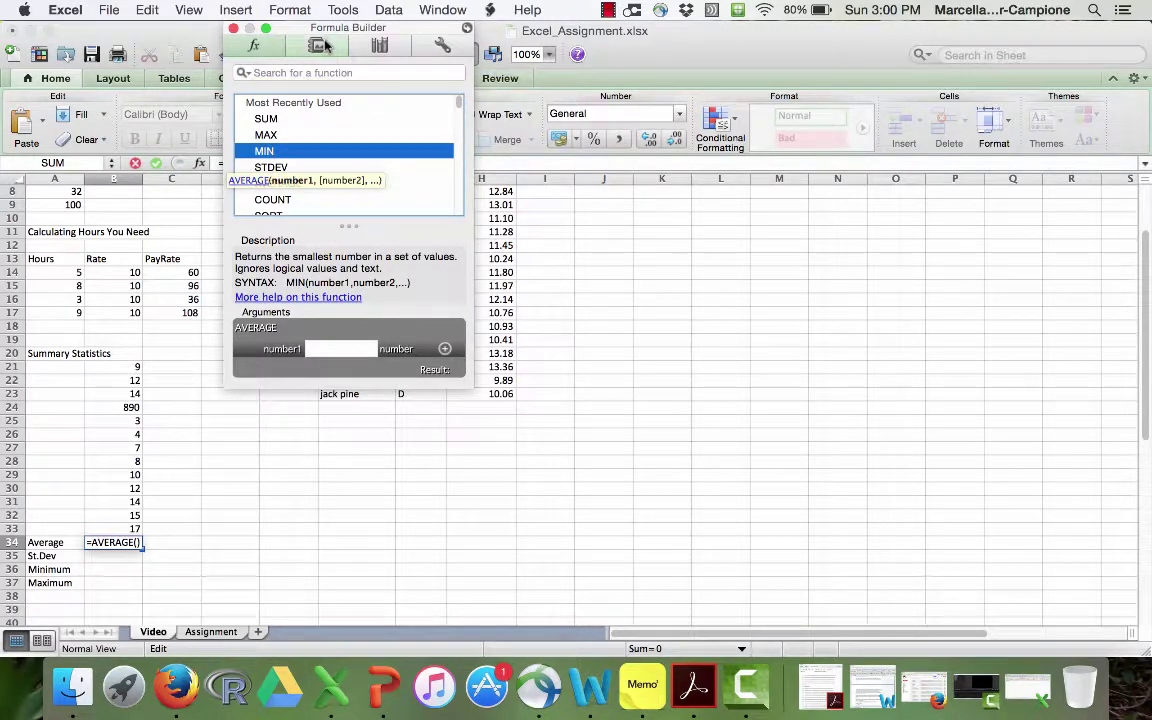
left_click(233, 30)
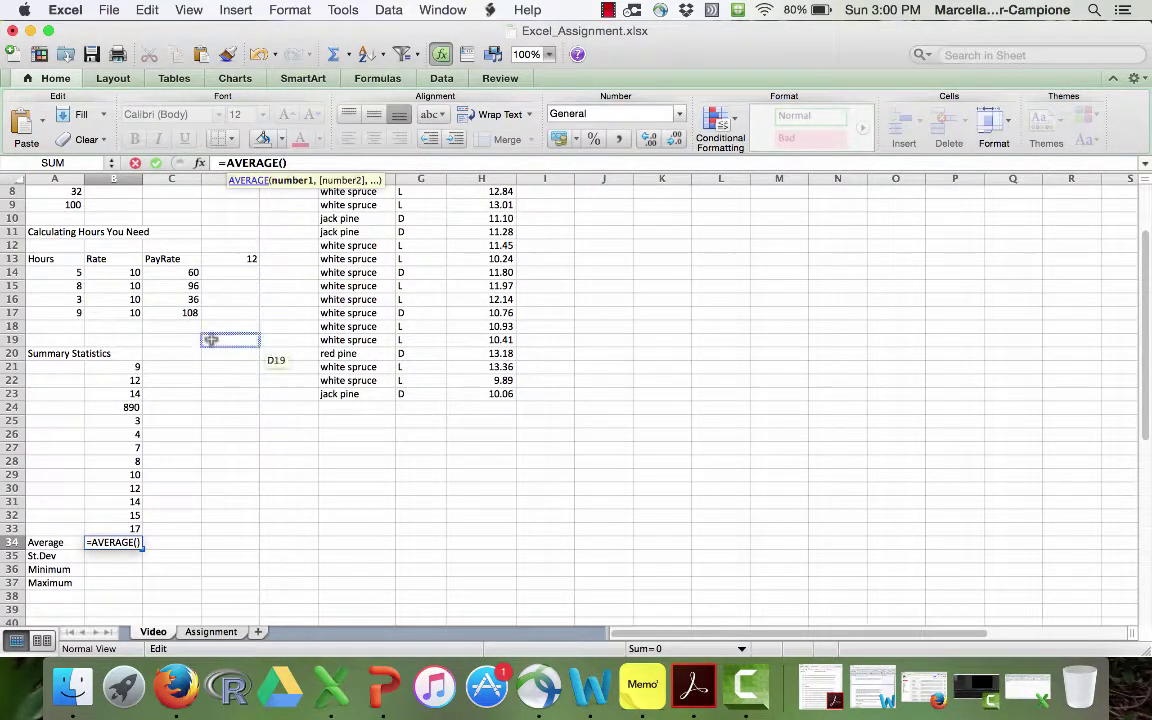
- Complete the average in B34 with the range B21:B33, giving =AVERAGE(B21:B33)
left_click_drag(130, 368, 118, 527)
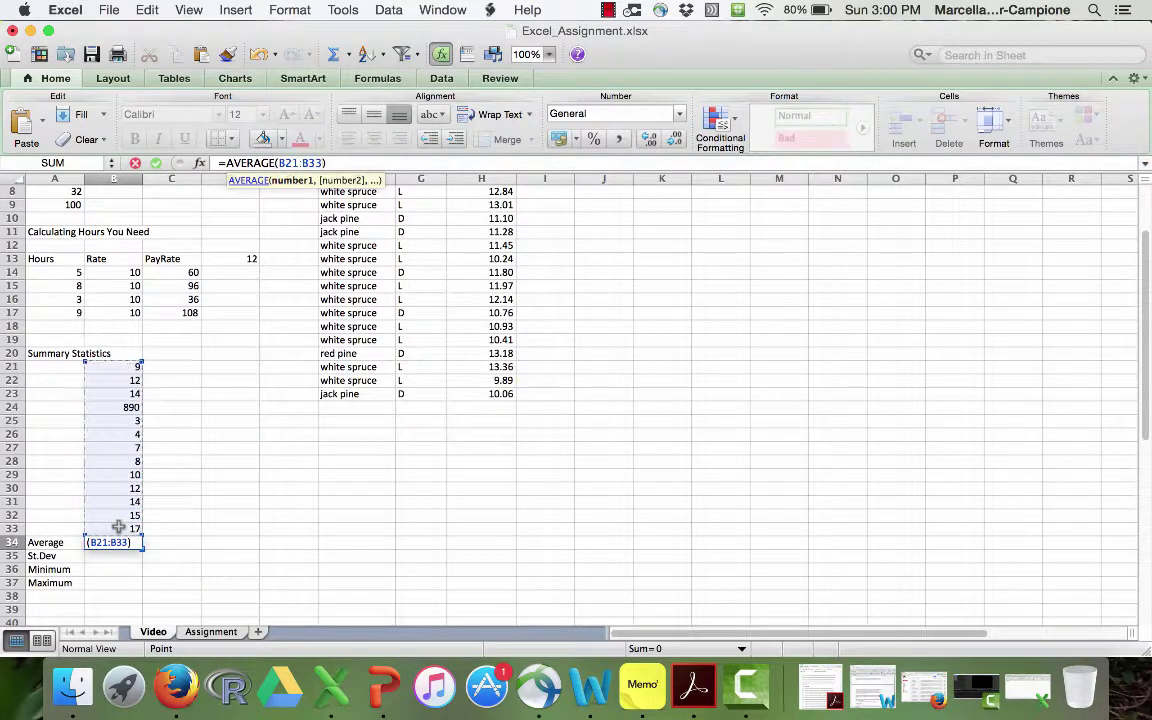
key("Return")
key("Up")
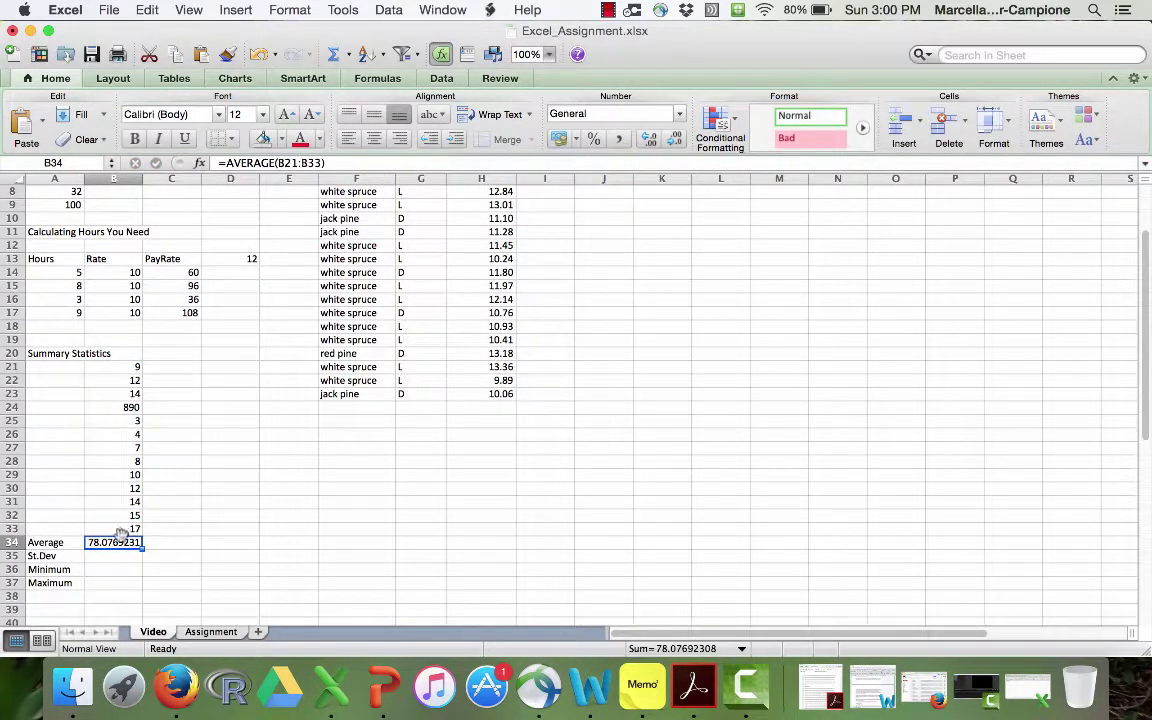
- Calculate the standard deviation in B35 with =STDEV(B21:B33), beside the St.Dev label
left_click(123, 557)
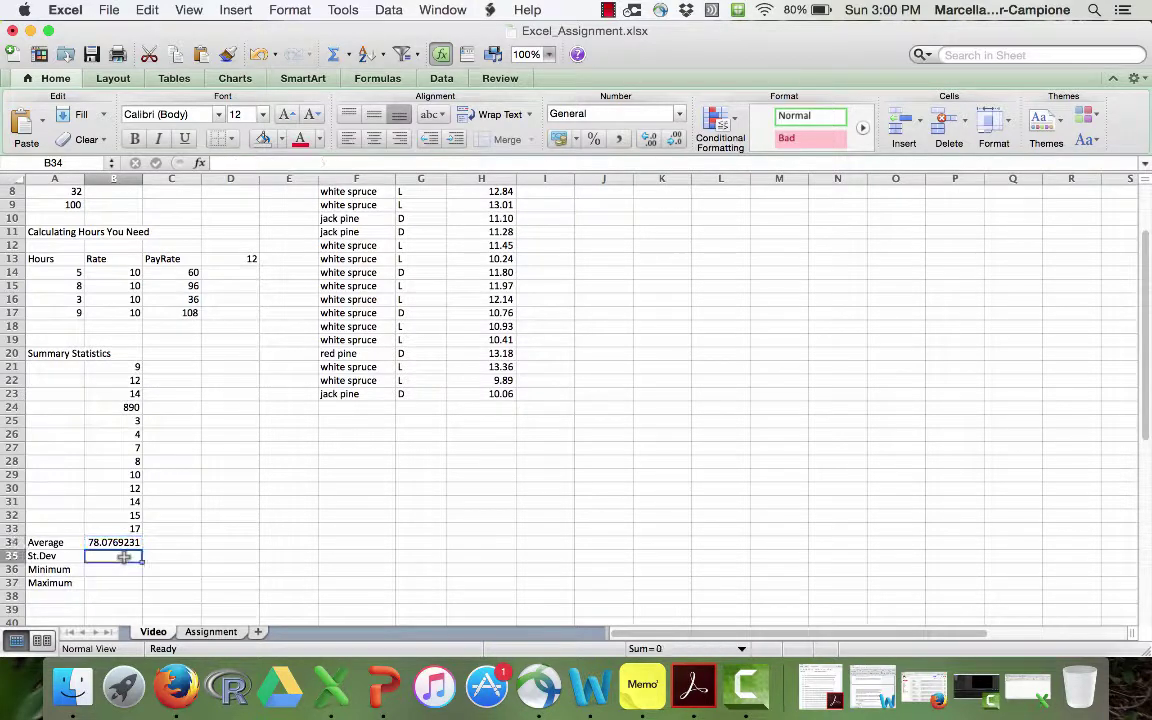
type("=")
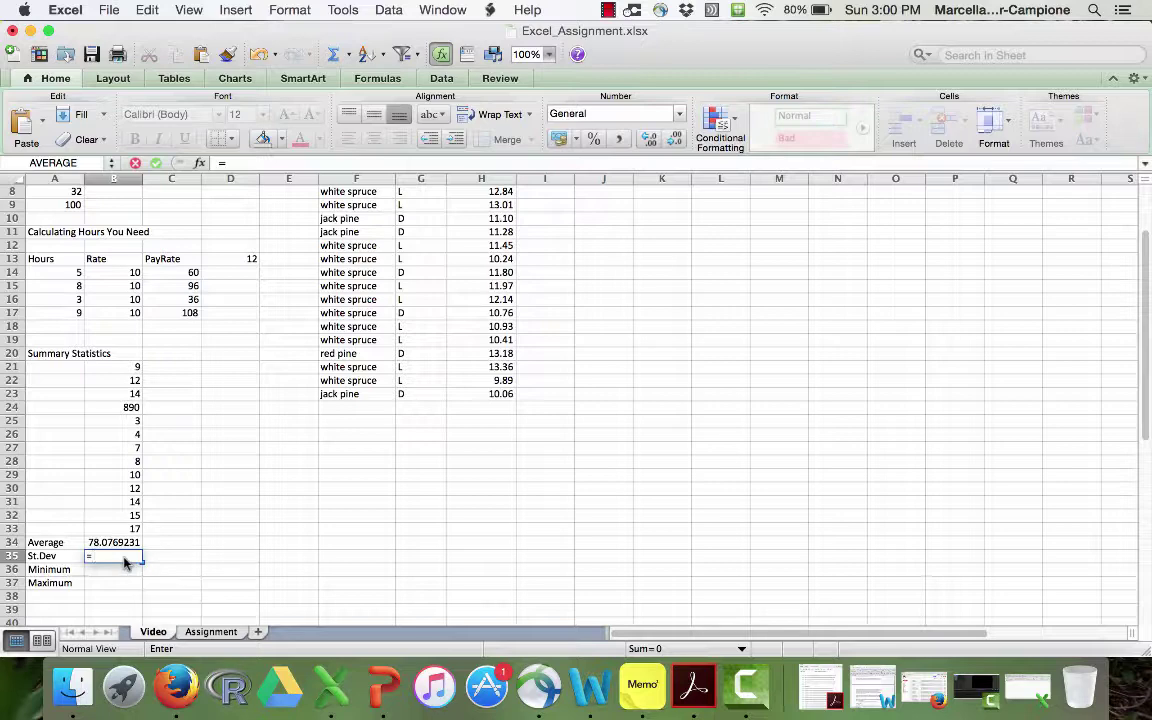
type("stdeV")
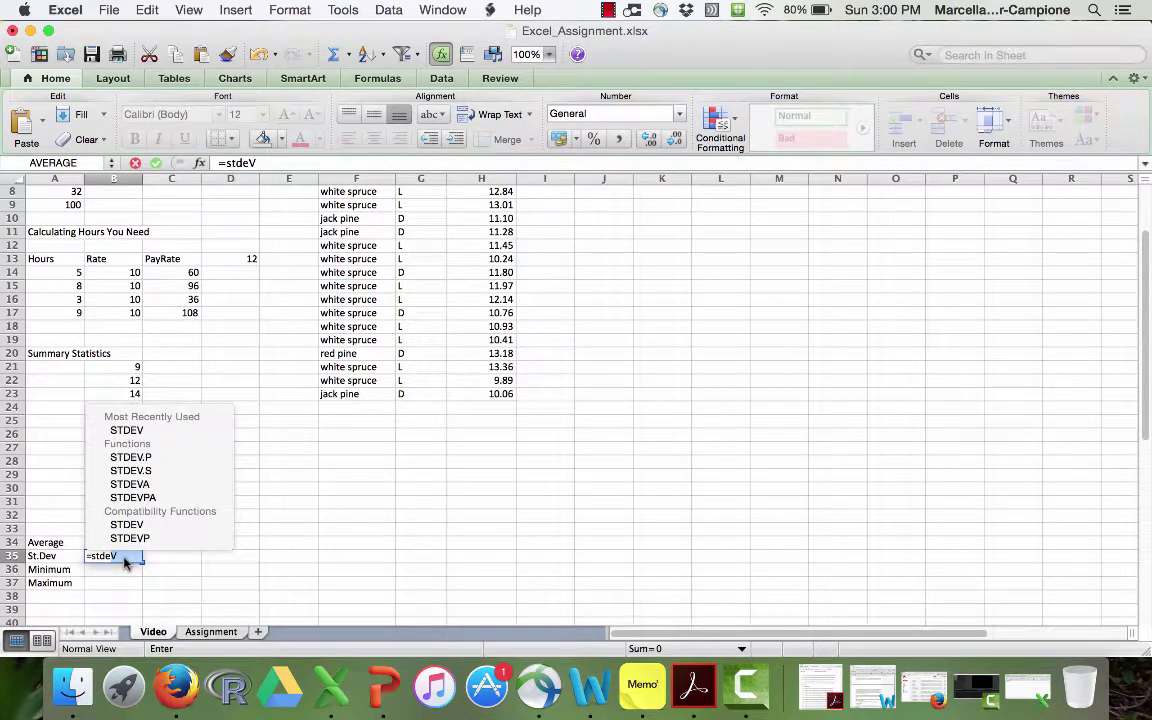
double_click(126, 430)
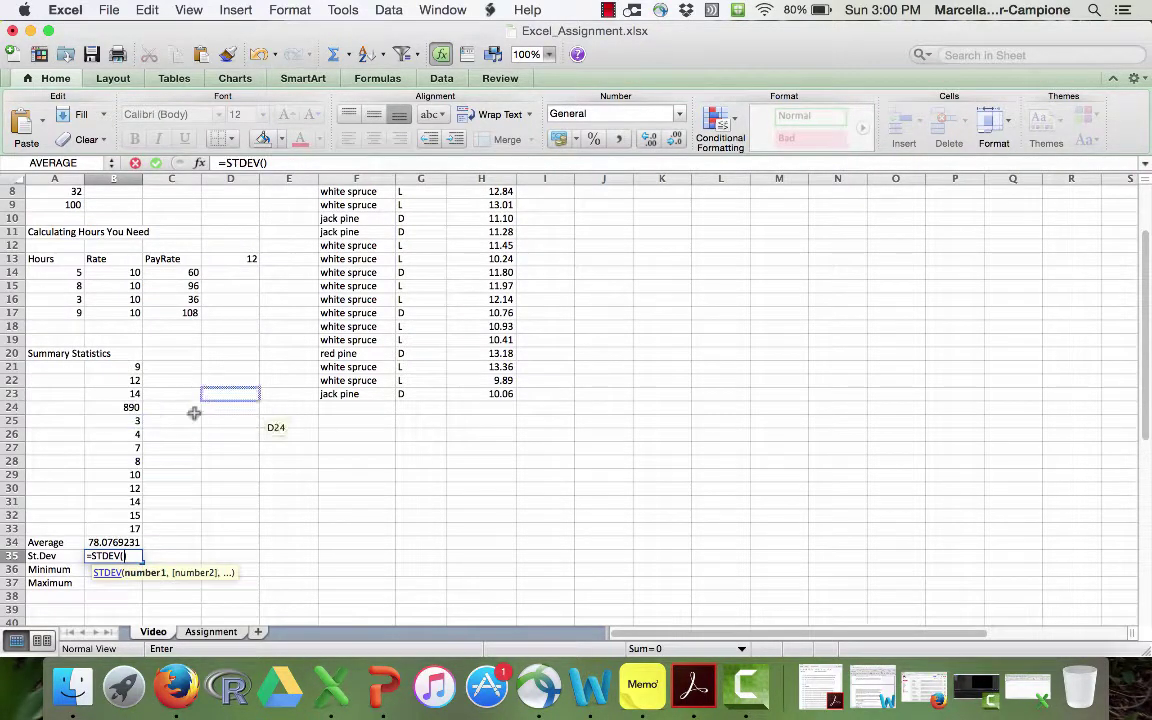
left_click_drag(138, 366, 131, 528)
key("Return")
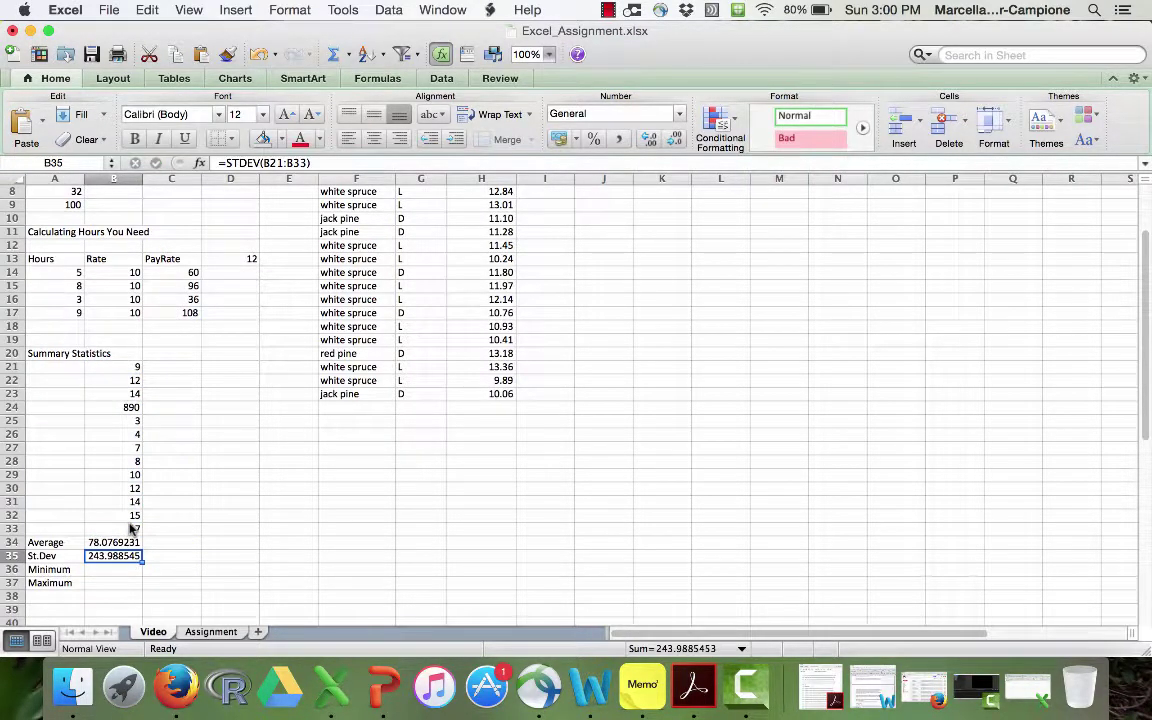
- Calculate the minimum in B36 with =MIN(B21:B33), beside the Minimum label
key("Down")
type("=")
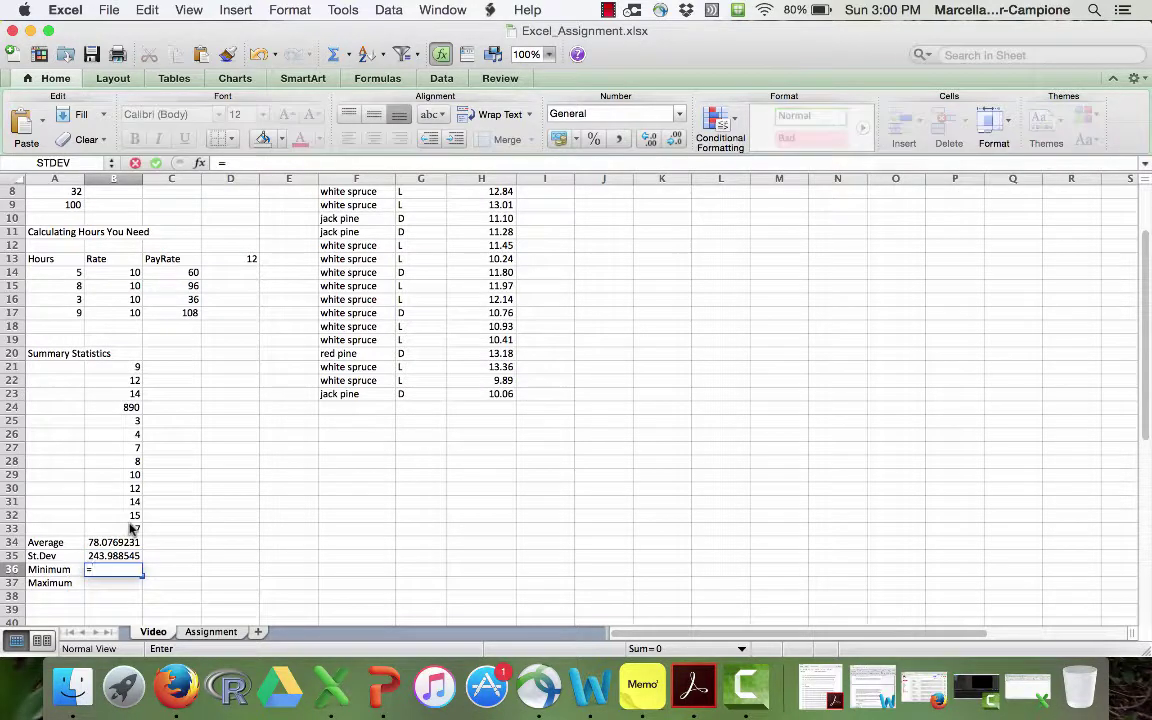
left_click_drag(130, 528, 130, 523)
type("min")
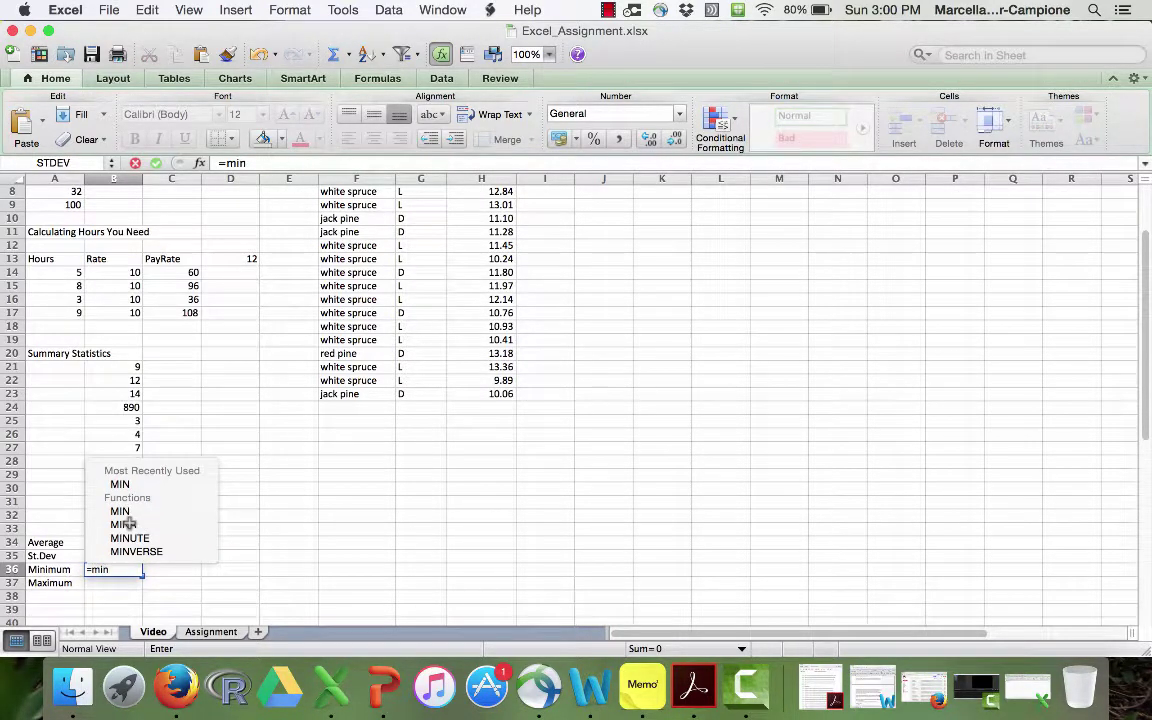
double_click(120, 484)
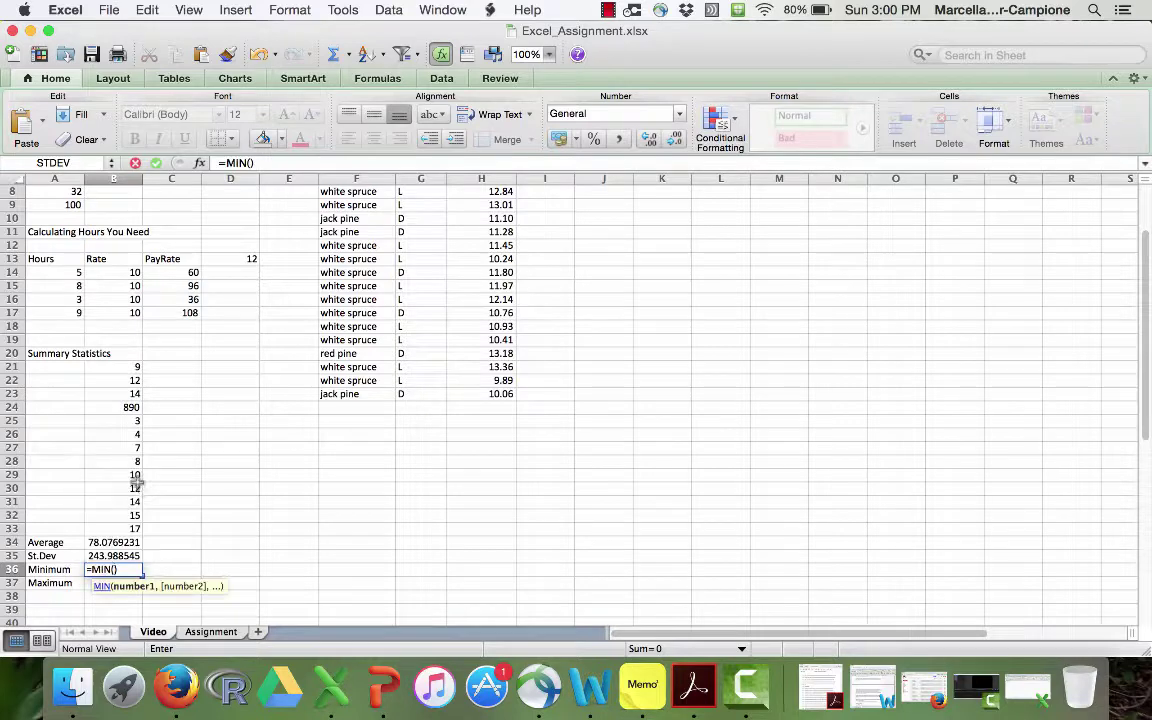
left_click_drag(120, 367, 128, 528)
key("Return")
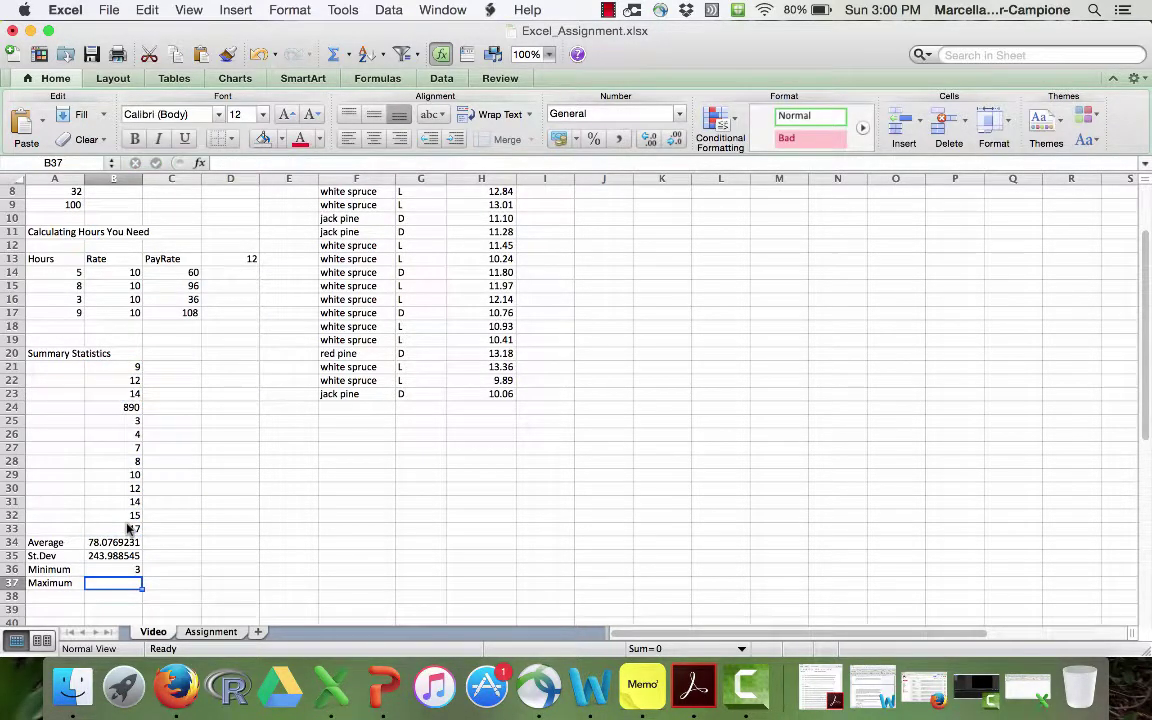
- Calculate the maximum in B37 with =MAX(B21:B33) and review the four summary formulas in B34 through B37
type("=")
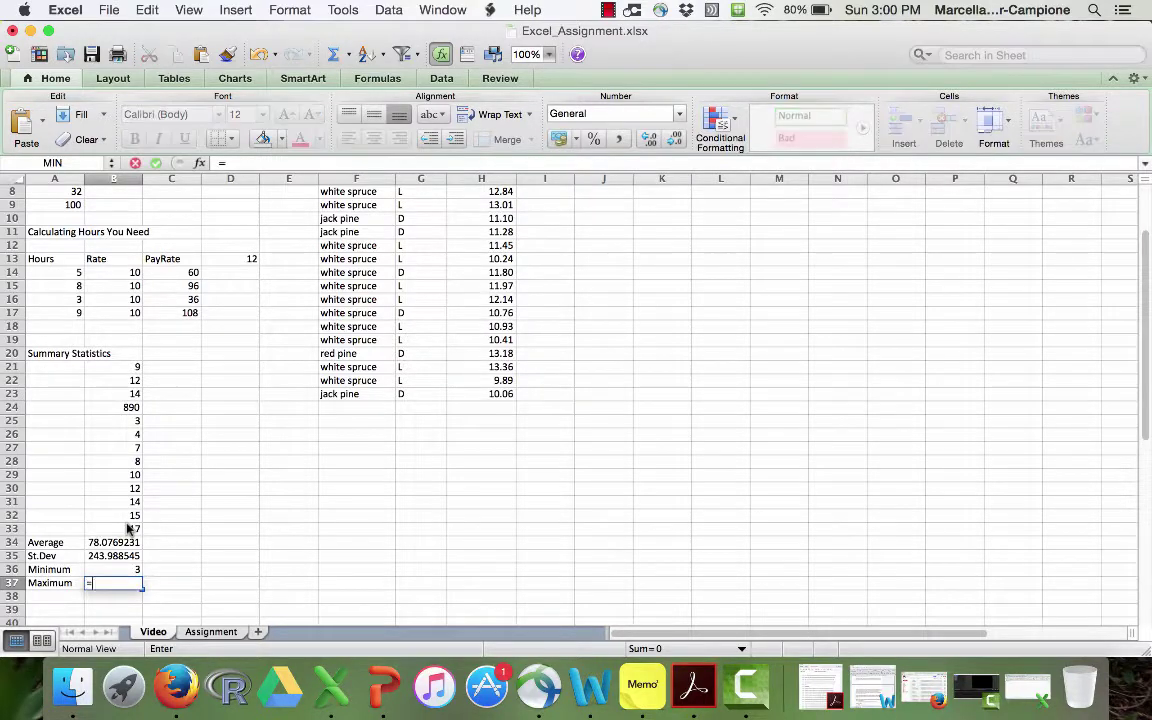
type("max(")
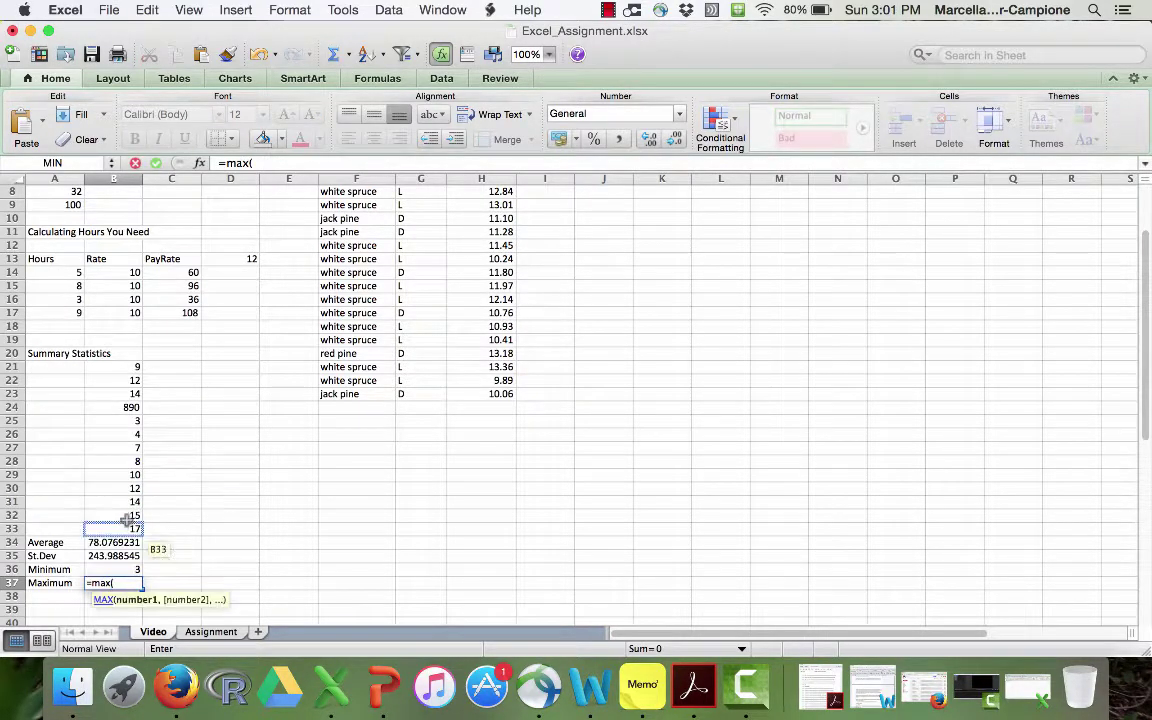
left_click_drag(131, 368, 110, 529)
type(")")
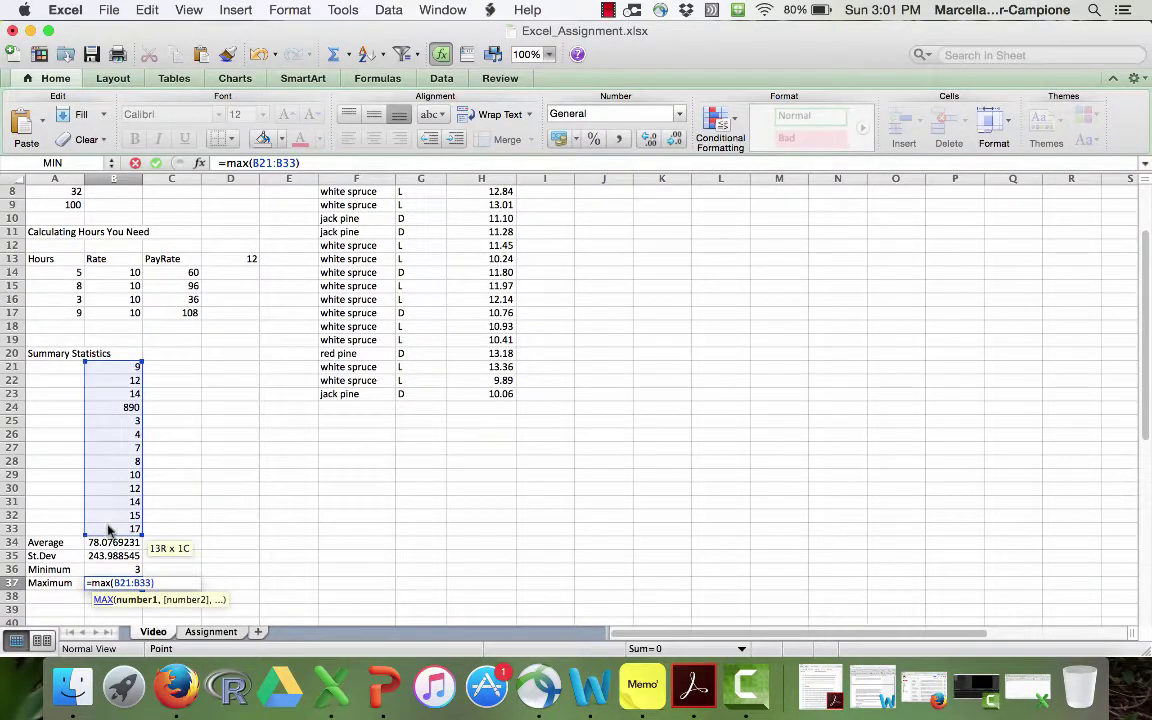
key("Return")
left_click(112, 542)
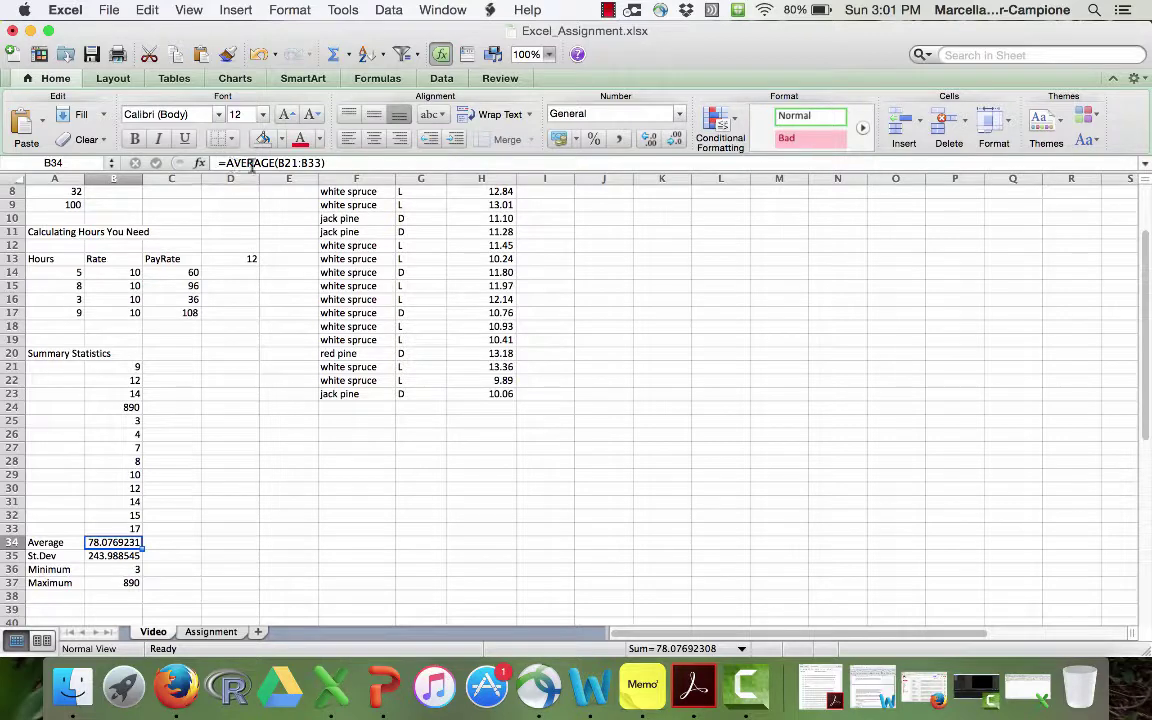
key("Down")
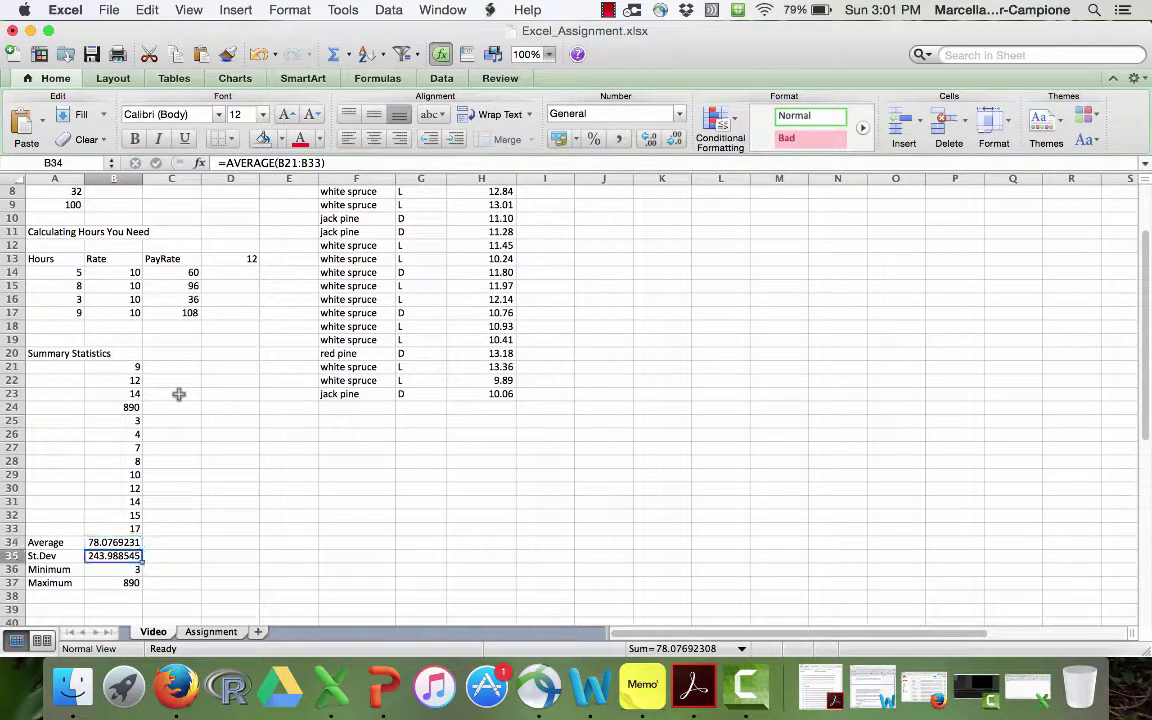
key("Down")
key("Down")
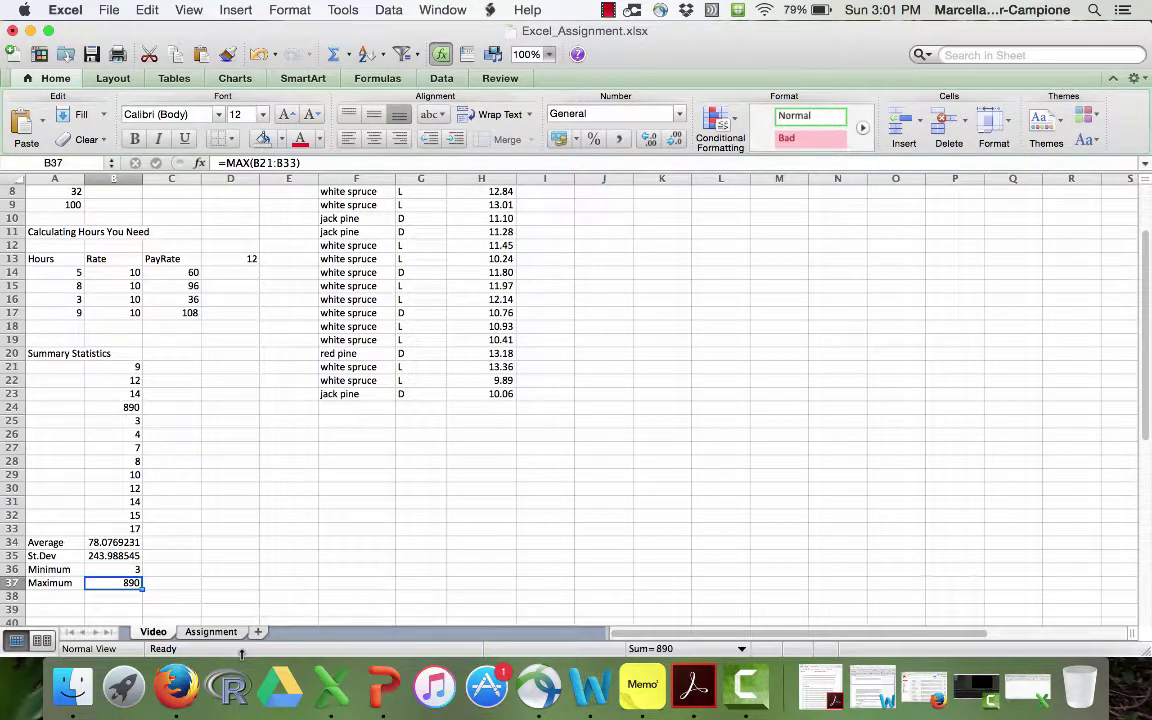
left_click(124, 407)
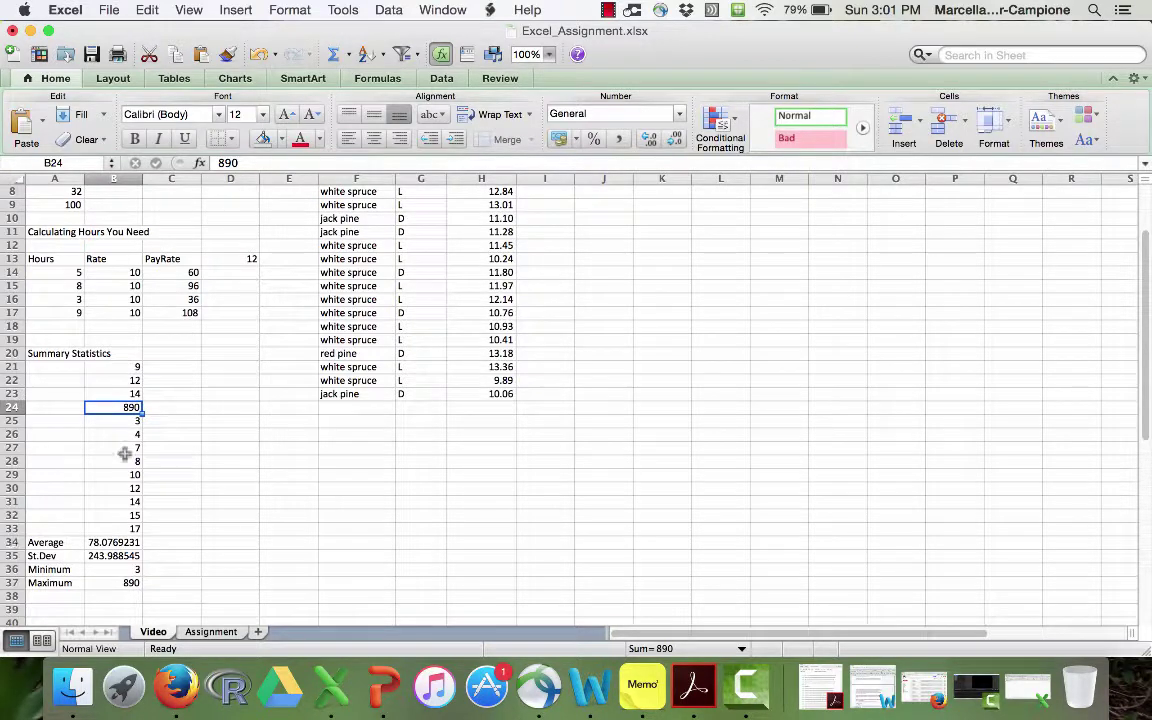
left_click(14, 421)
right_click(14, 421)
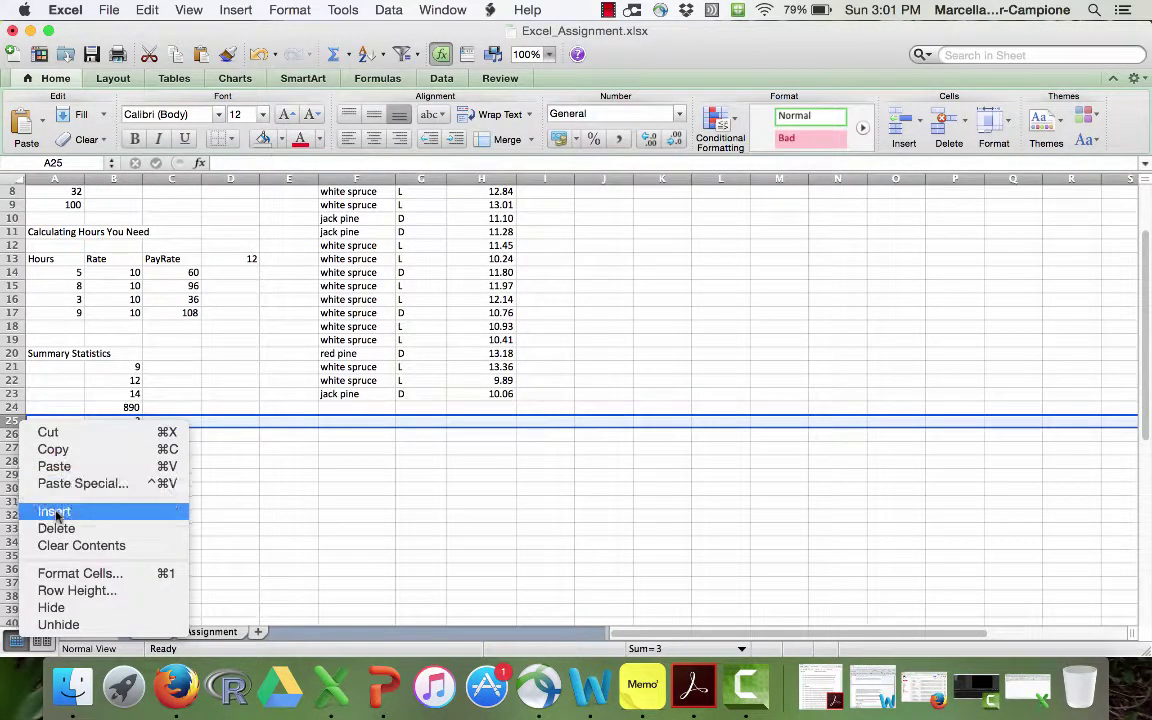
left_click(129, 403)
left_click(129, 405)
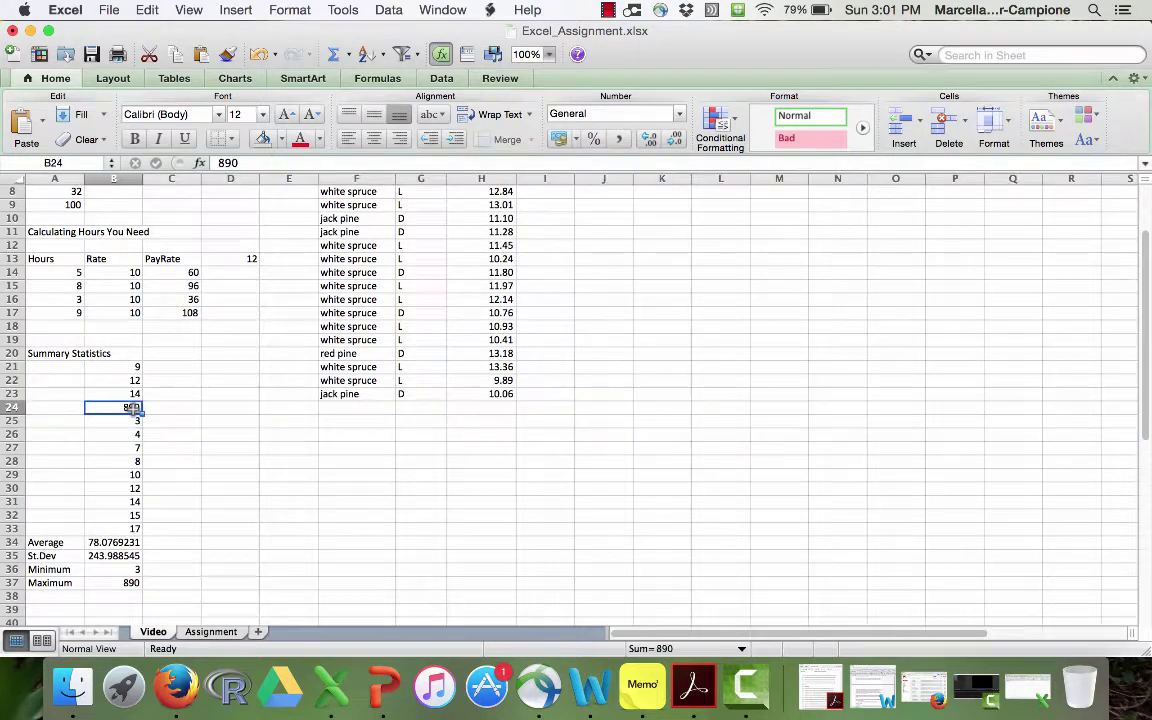
- Insert a blank row above row 25, within the Summary Statistics data
left_click(14, 421)
right_click(14, 421)
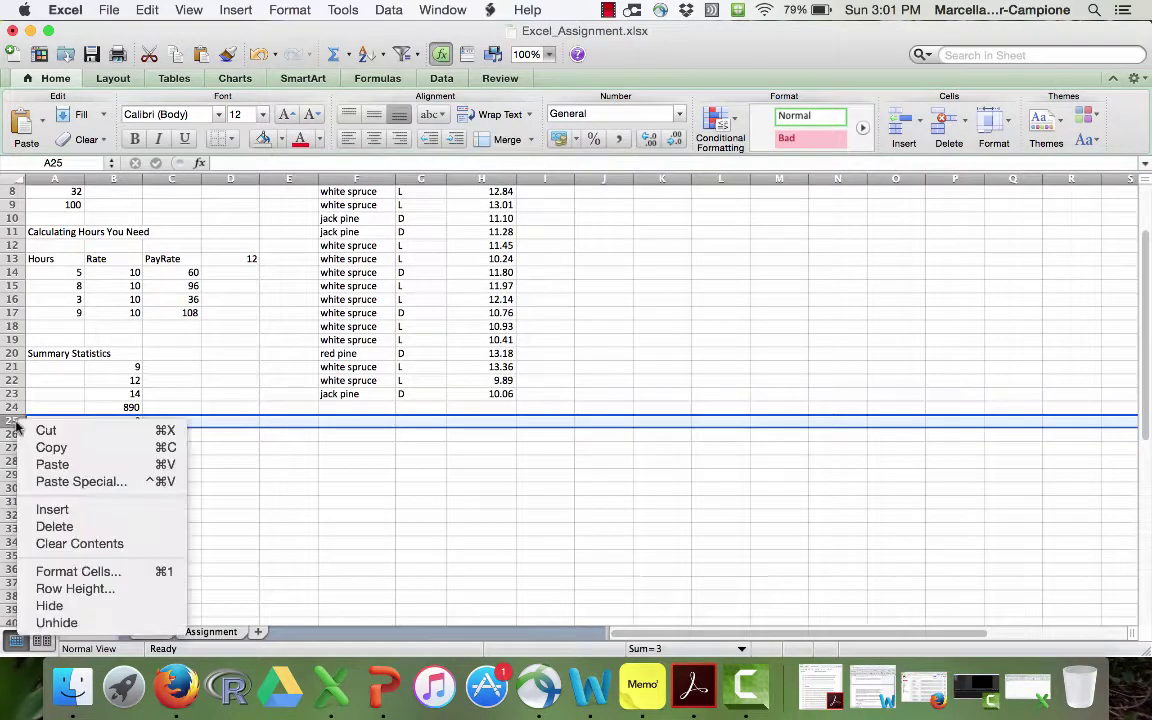
left_click(55, 509)
- Enter 9 in the blank cell B25 and replace the value in B24 with 8
left_click(131, 421)
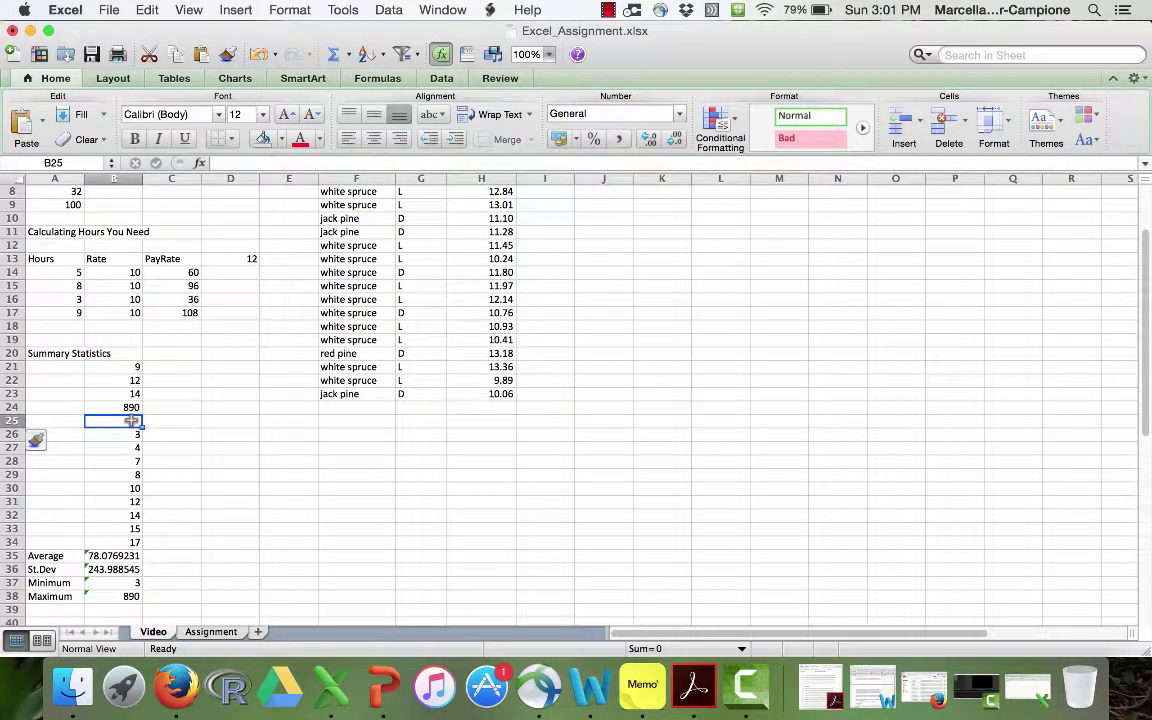
type("8")
key("Up")
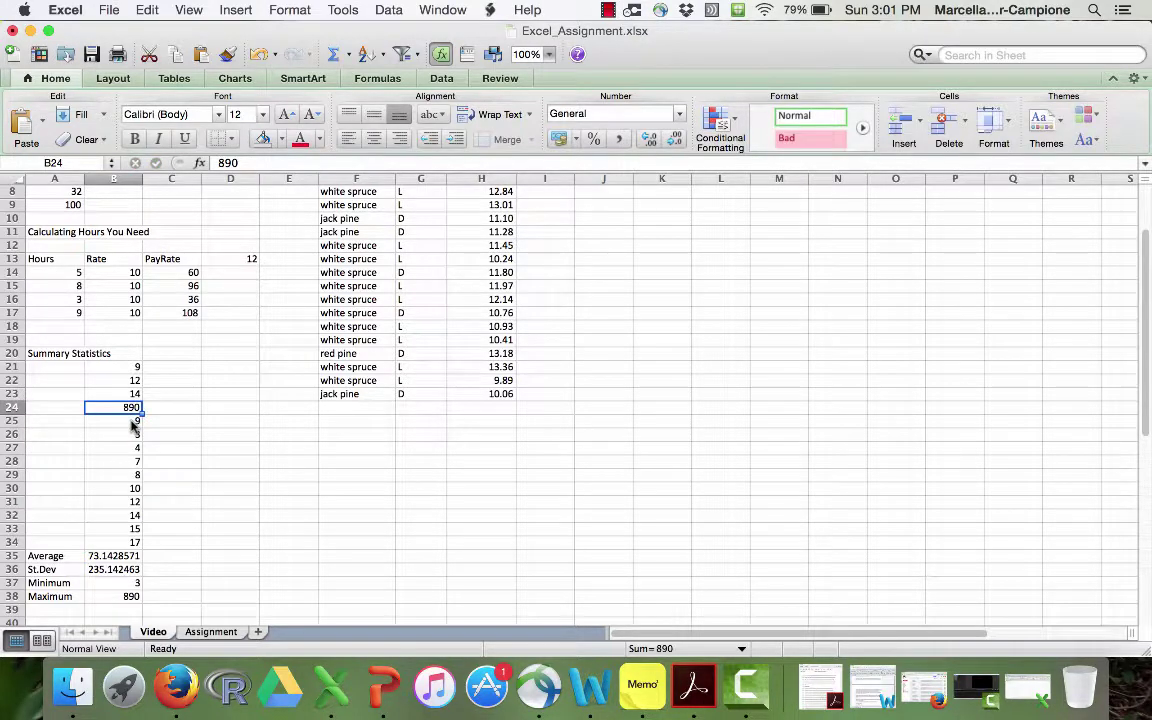
type("8")
key("Return")
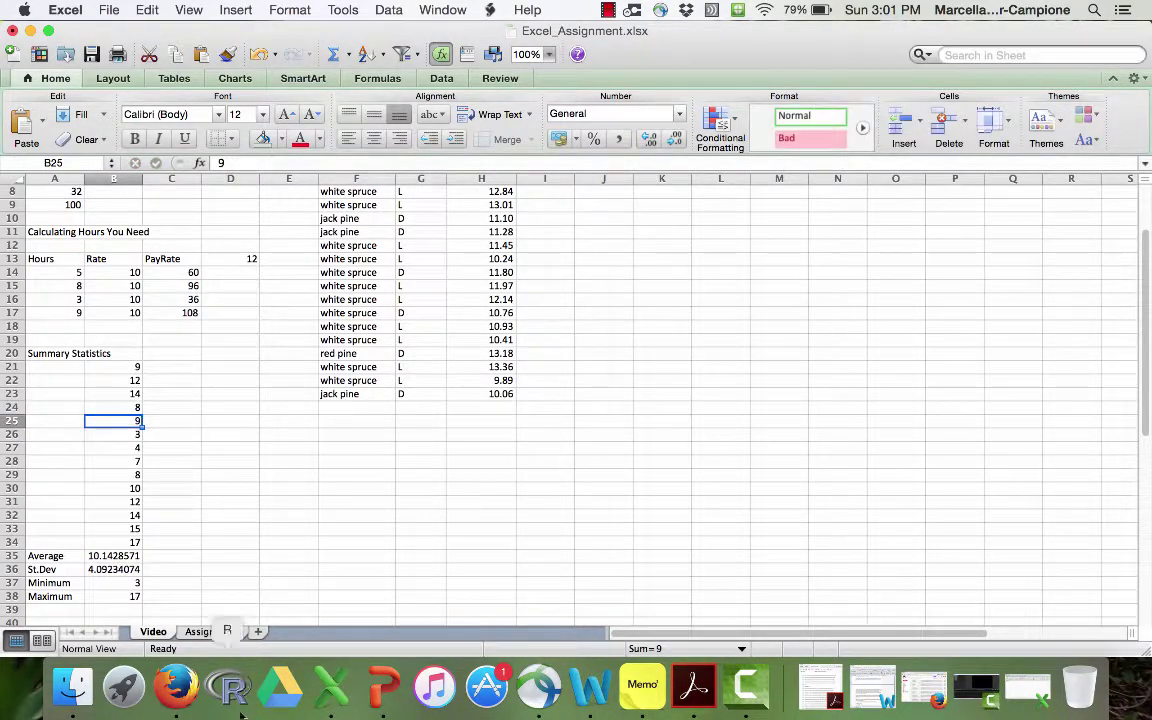
- Examine the data ranges used by the Average, St.Dev, Minimum and Maximum formulas in B35 through B38
double_click(131, 558)
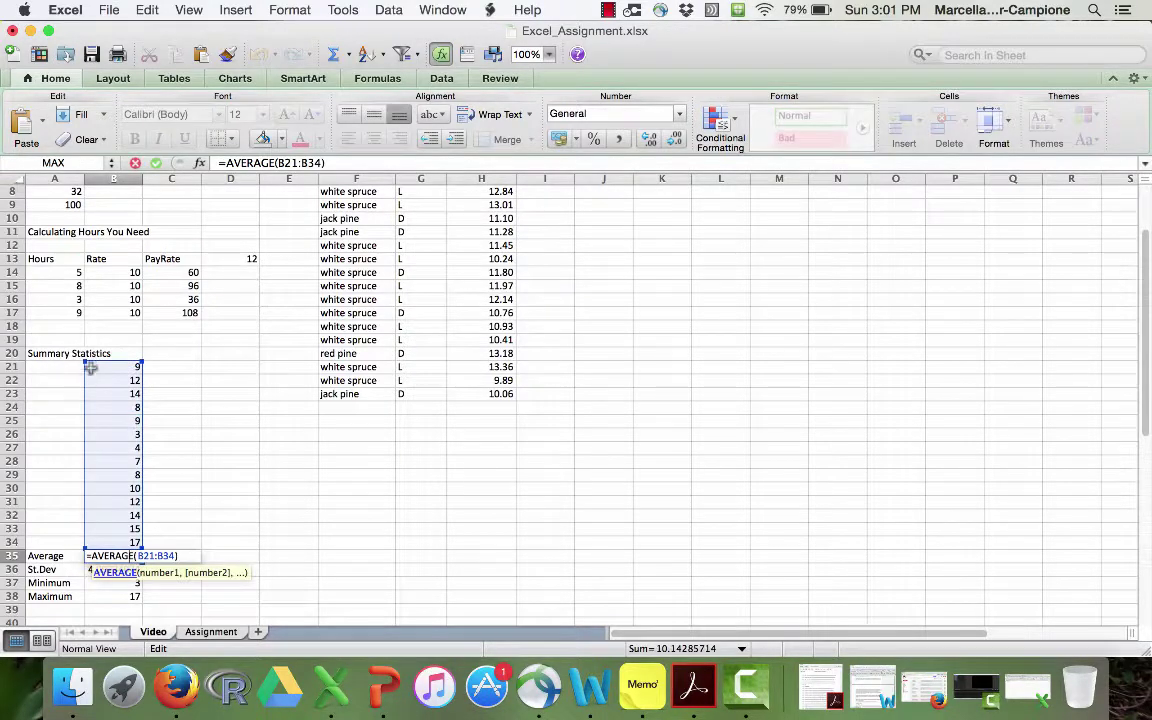
key("Return")
key("Up")
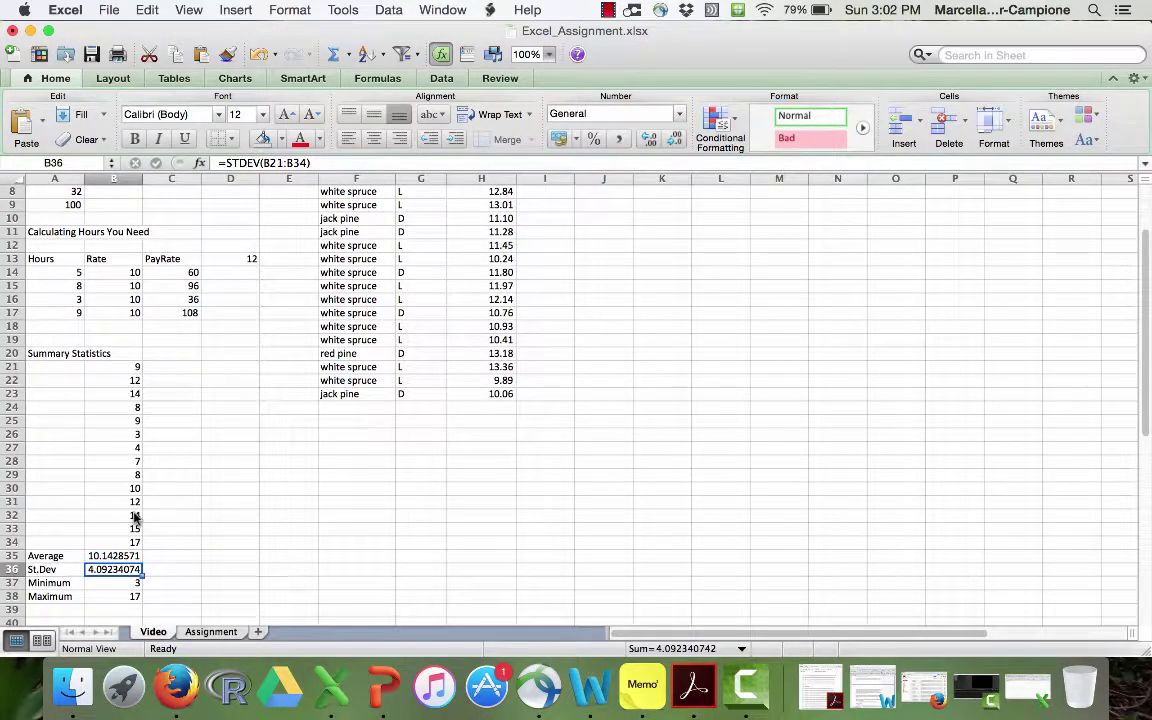
key("Down")
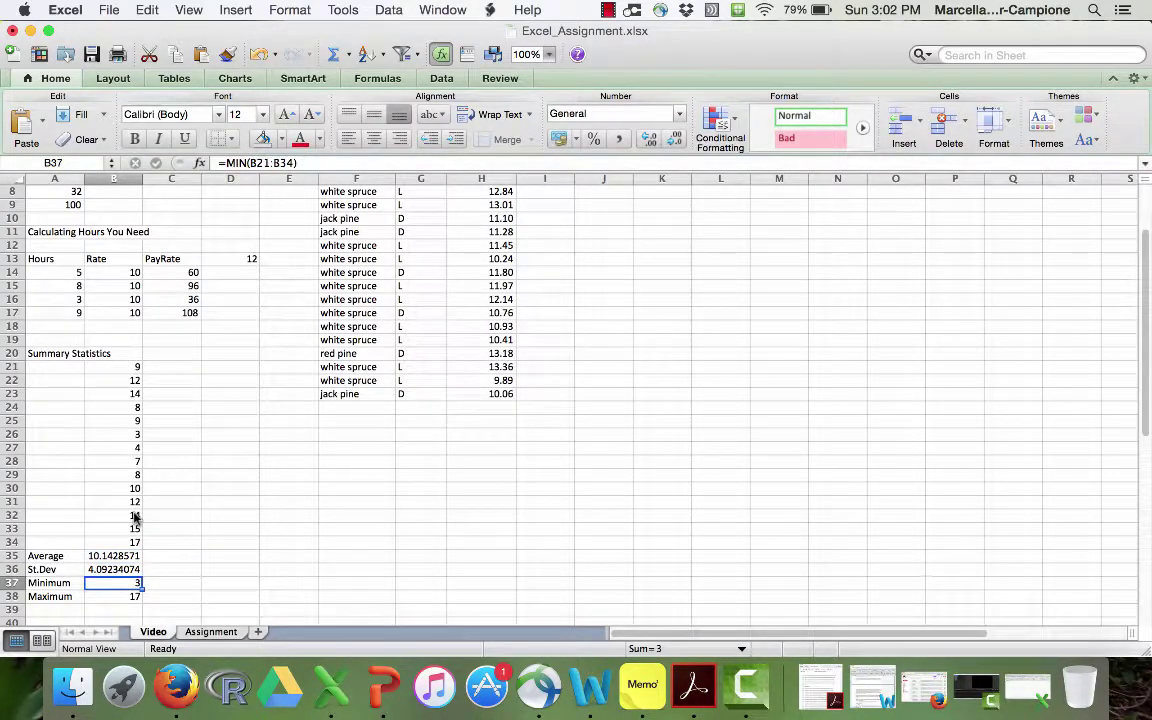
key("Down")
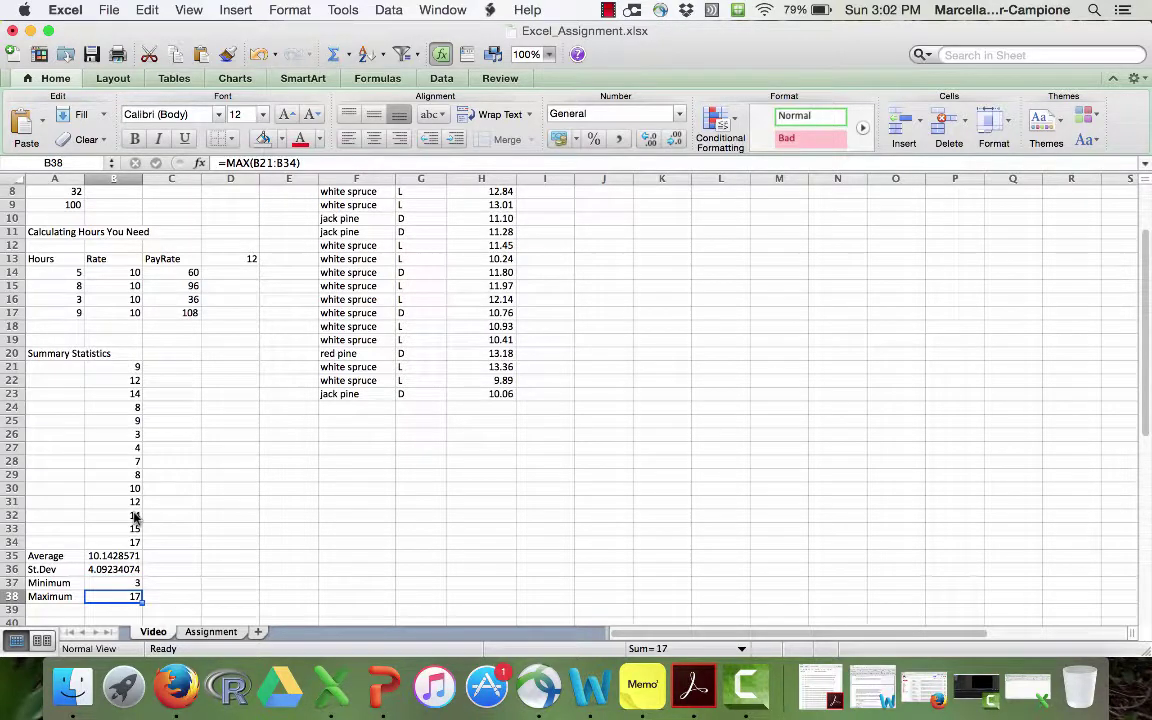
key("Up")
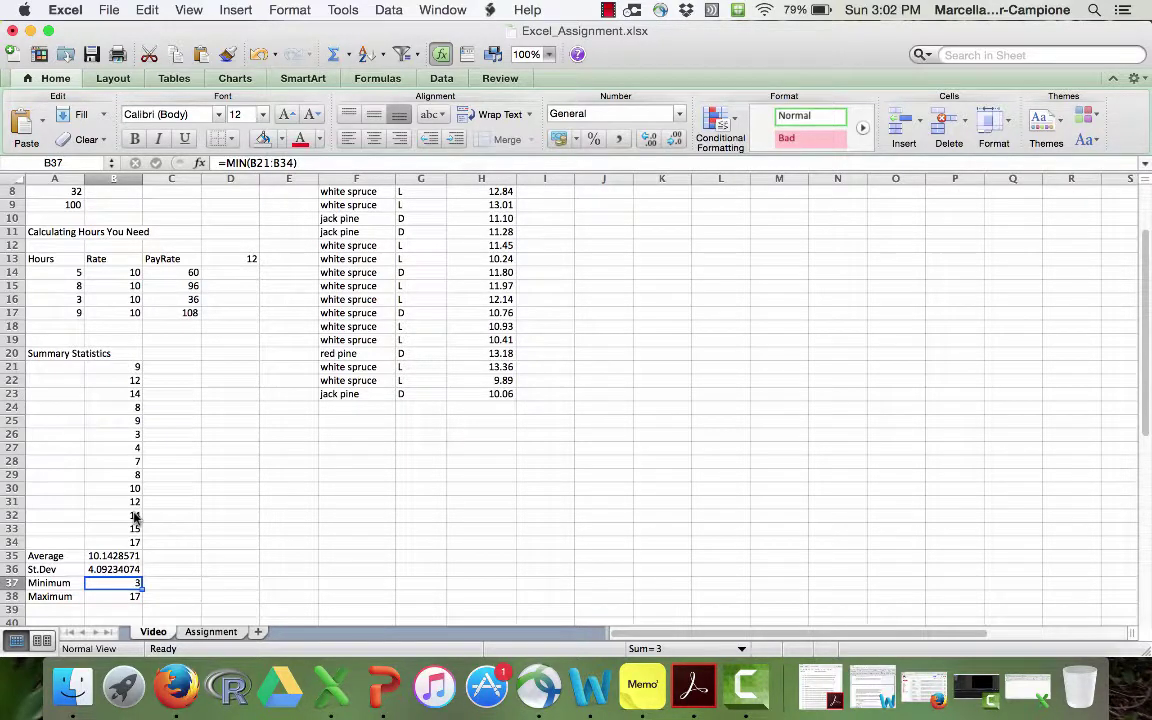
key("Up")
key("Up")
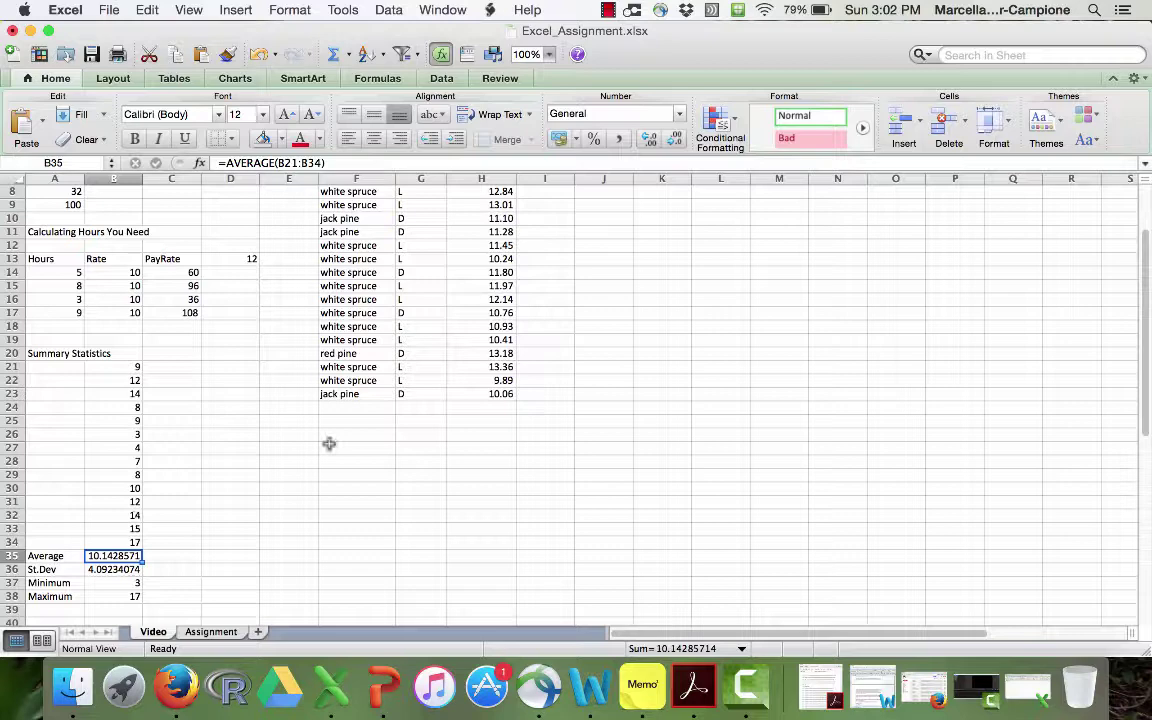
- From C35, search the Formula Builder for "aver", read the AVERAGEA description, then close it and clear the started formula
left_click(168, 556)
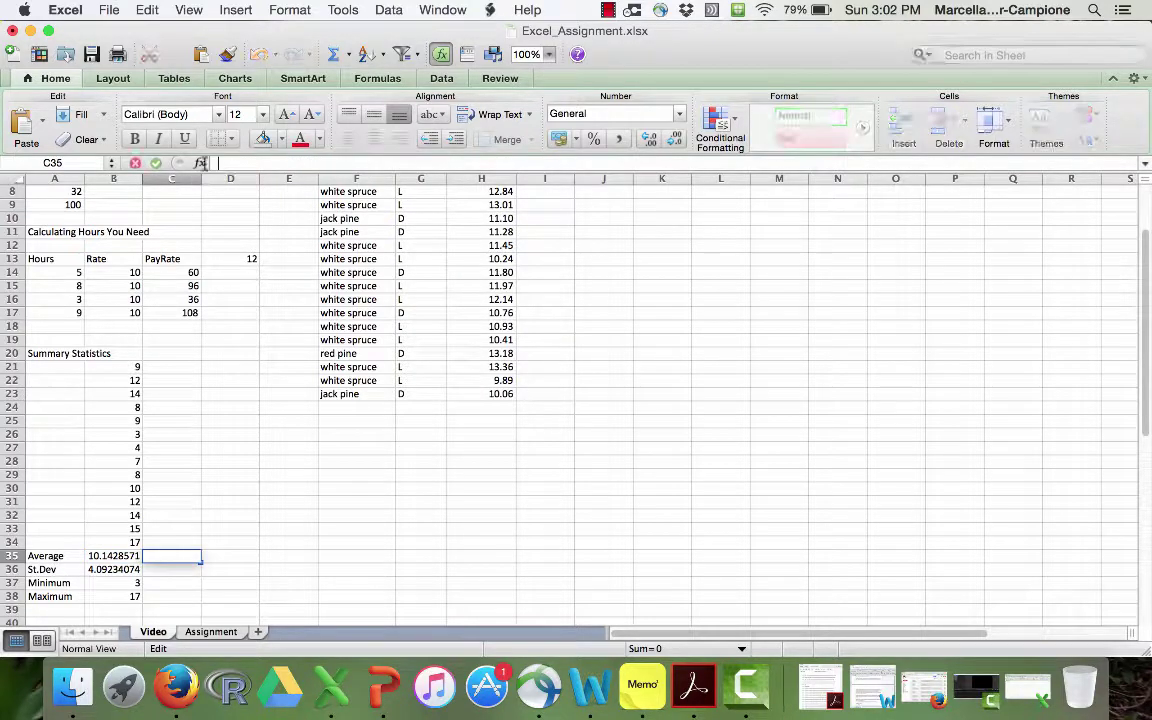
left_click(201, 163)
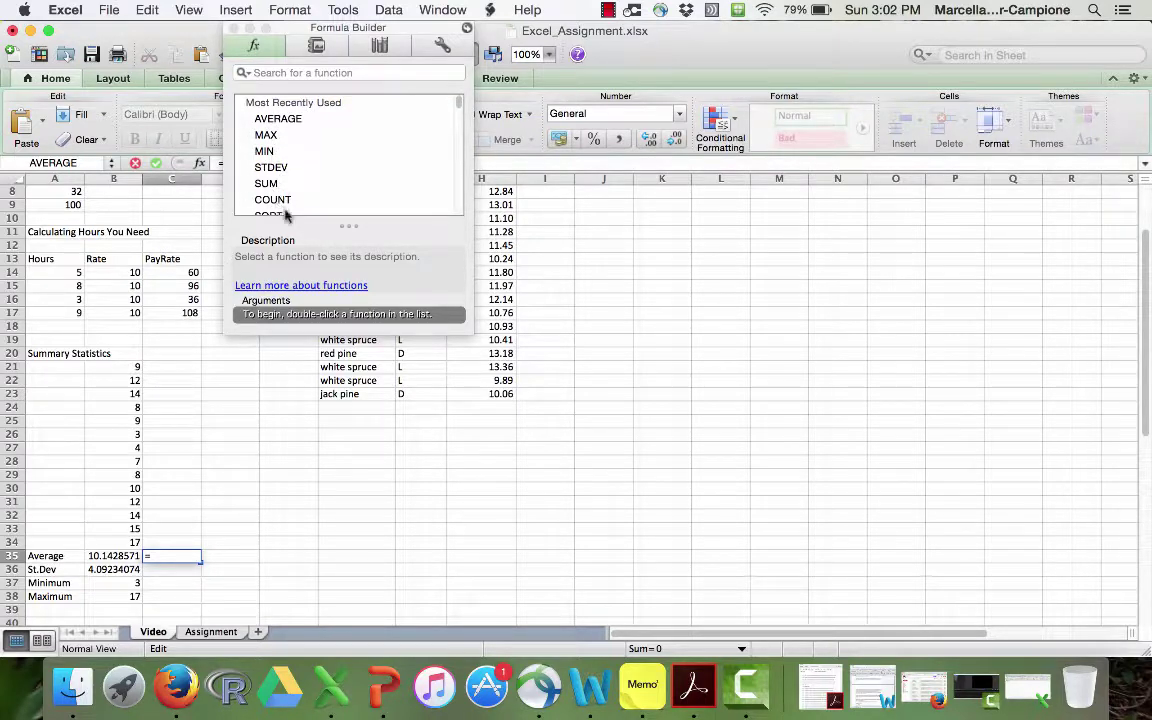
left_click(297, 73)
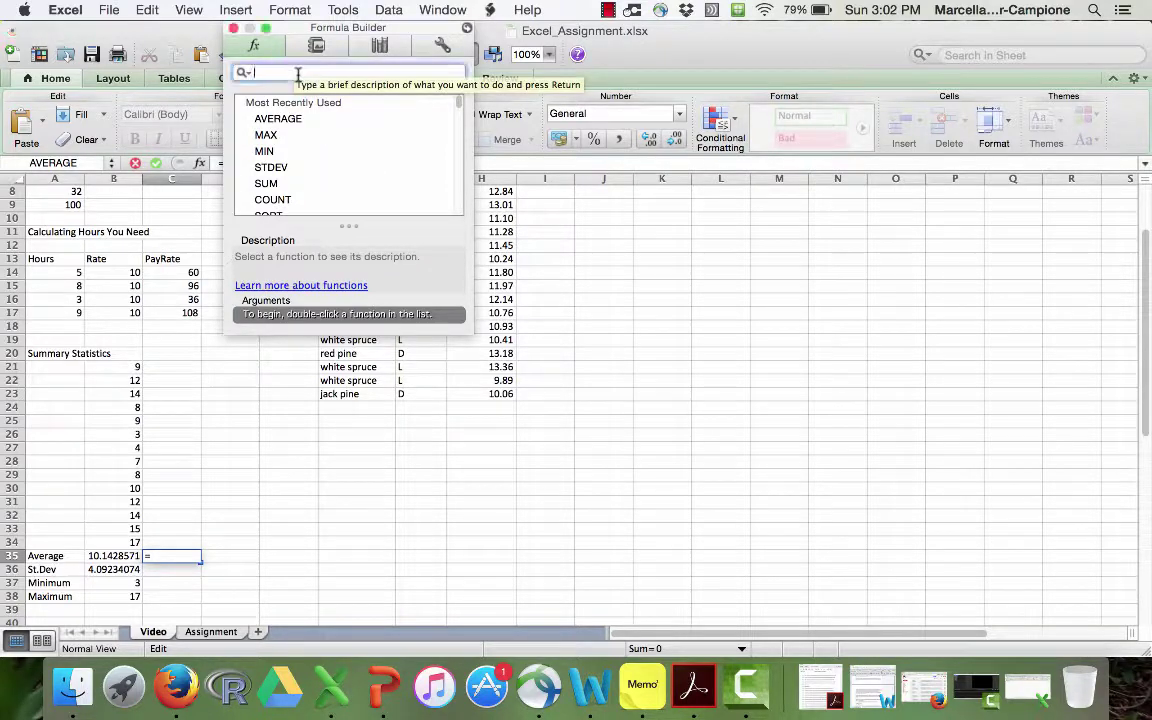
type("aver")
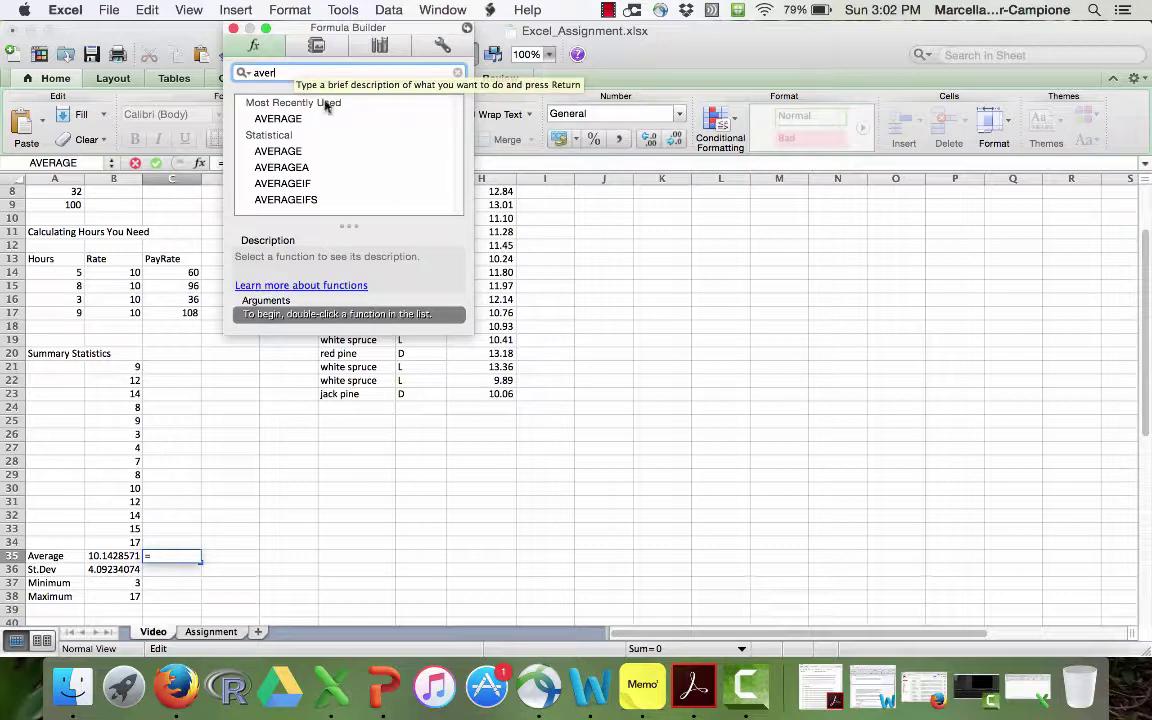
left_click(299, 168)
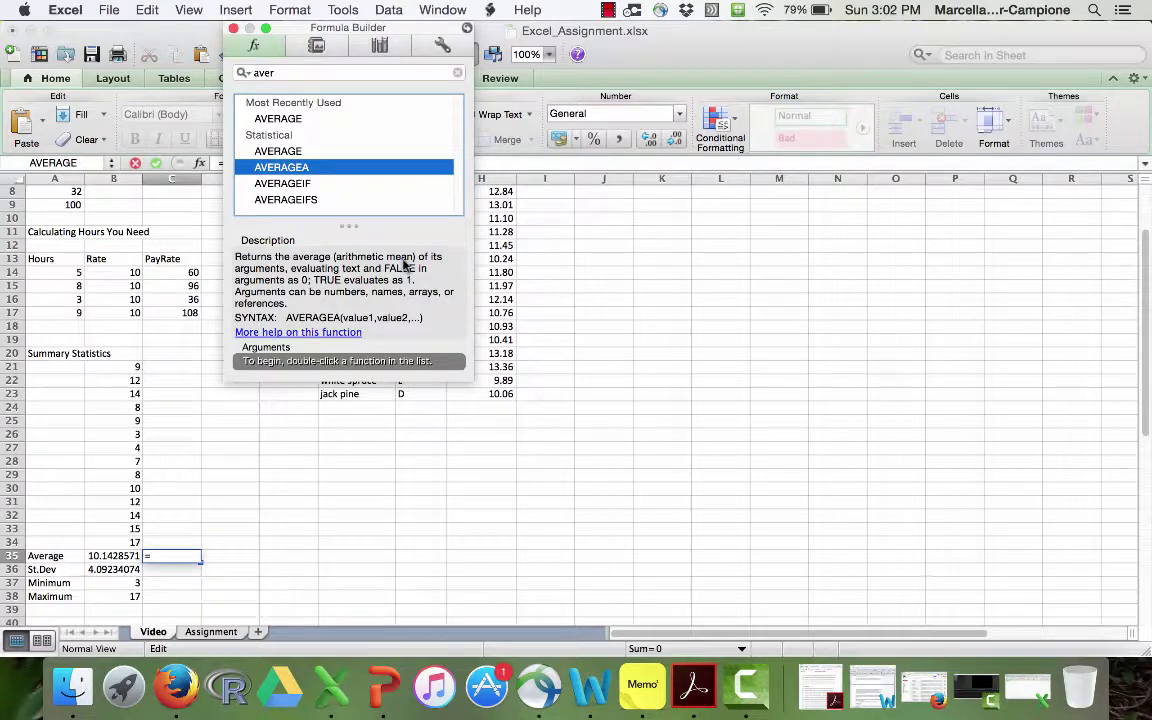
left_click(249, 30)
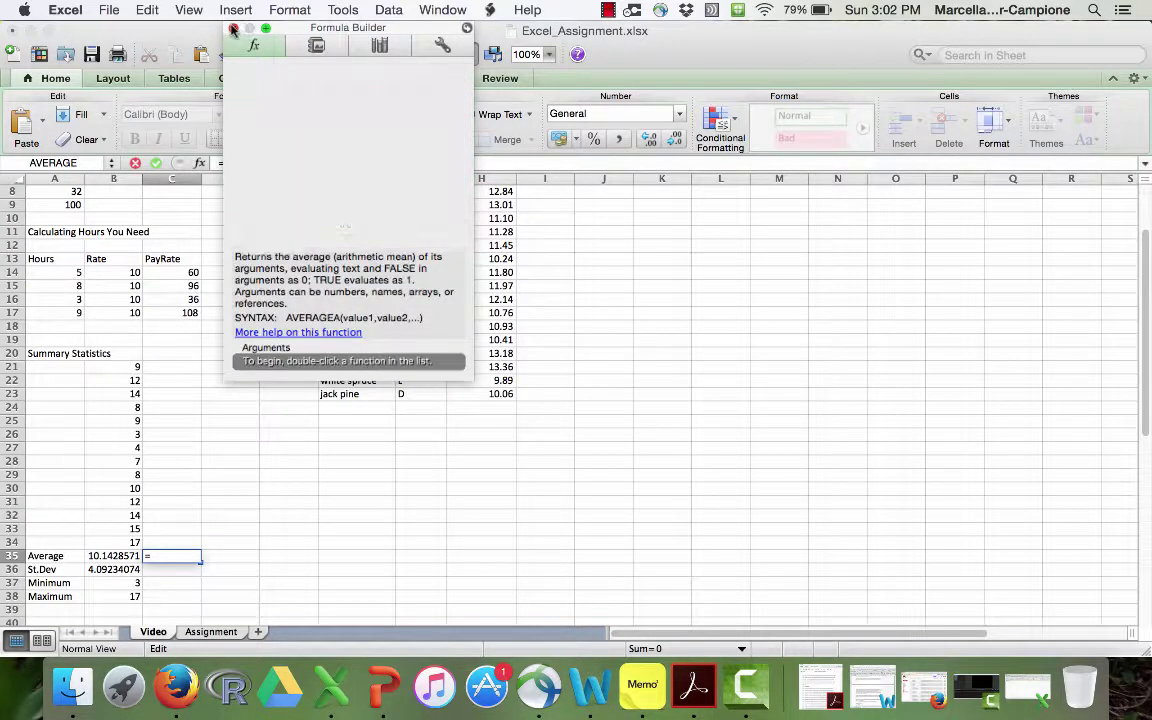
key("BackSpace")
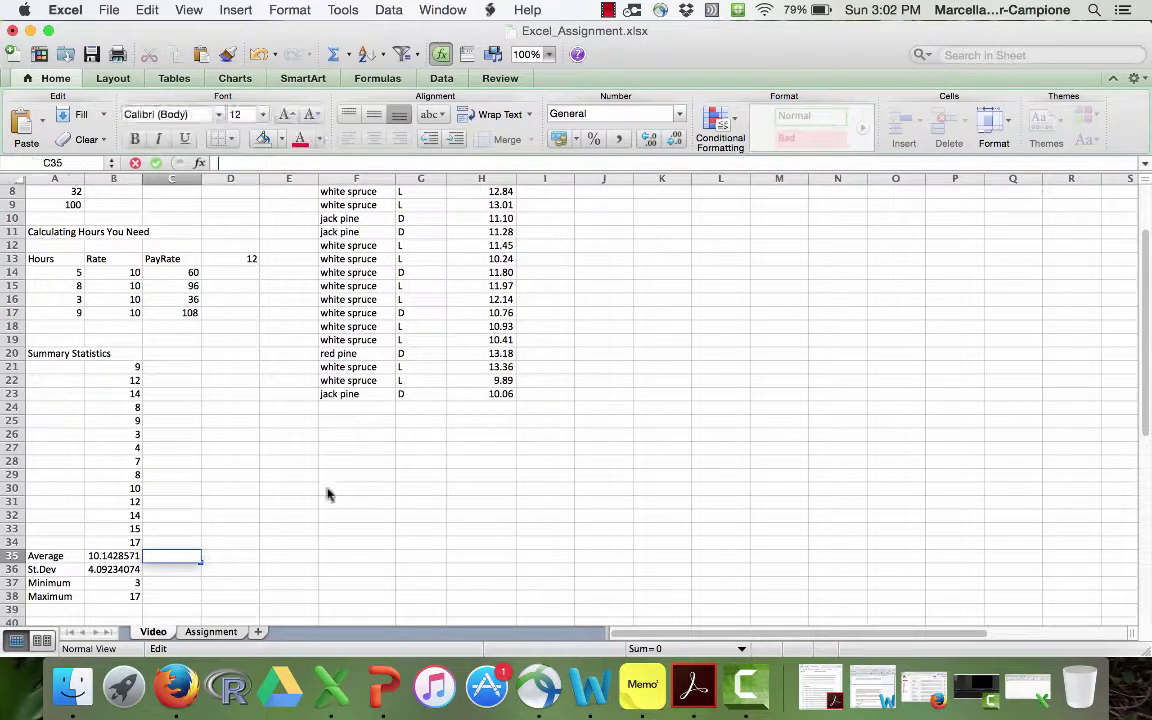
- Try sorting only the Species column, F2:F23, in ascending order without expanding the selection, and undo the sort
key("Return")
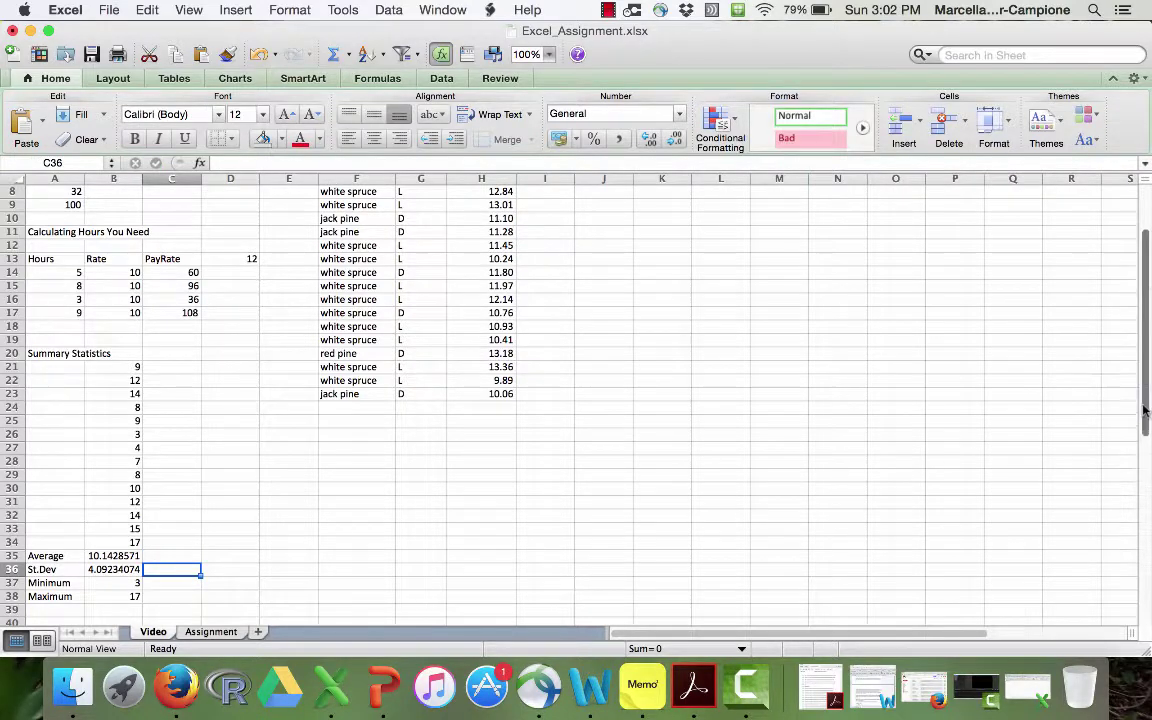
left_click_drag(1148, 411, 1148, 253)
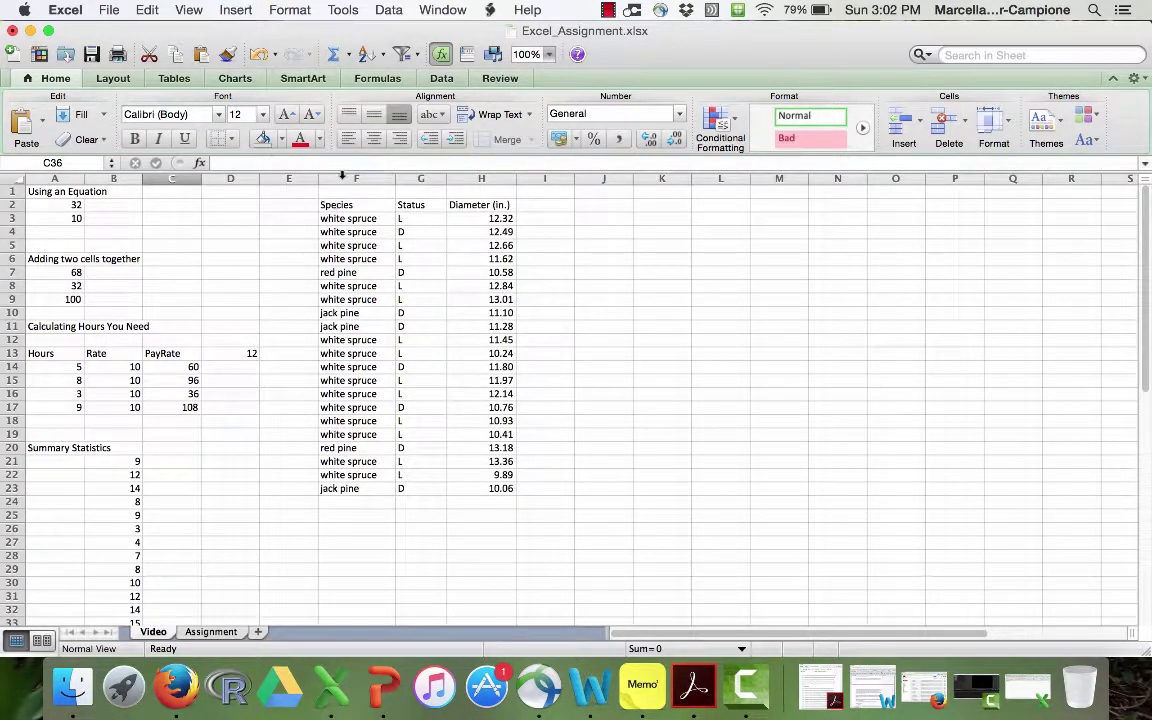
left_click_drag(368, 218, 488, 340)
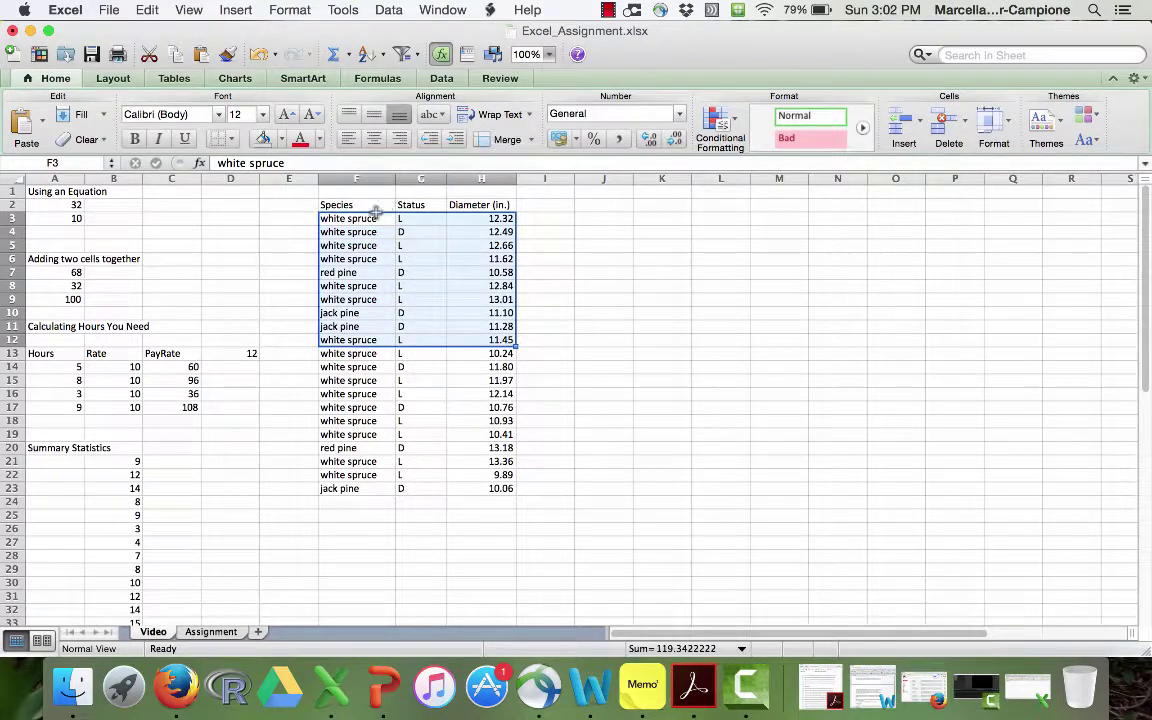
left_click_drag(365, 204, 370, 488)
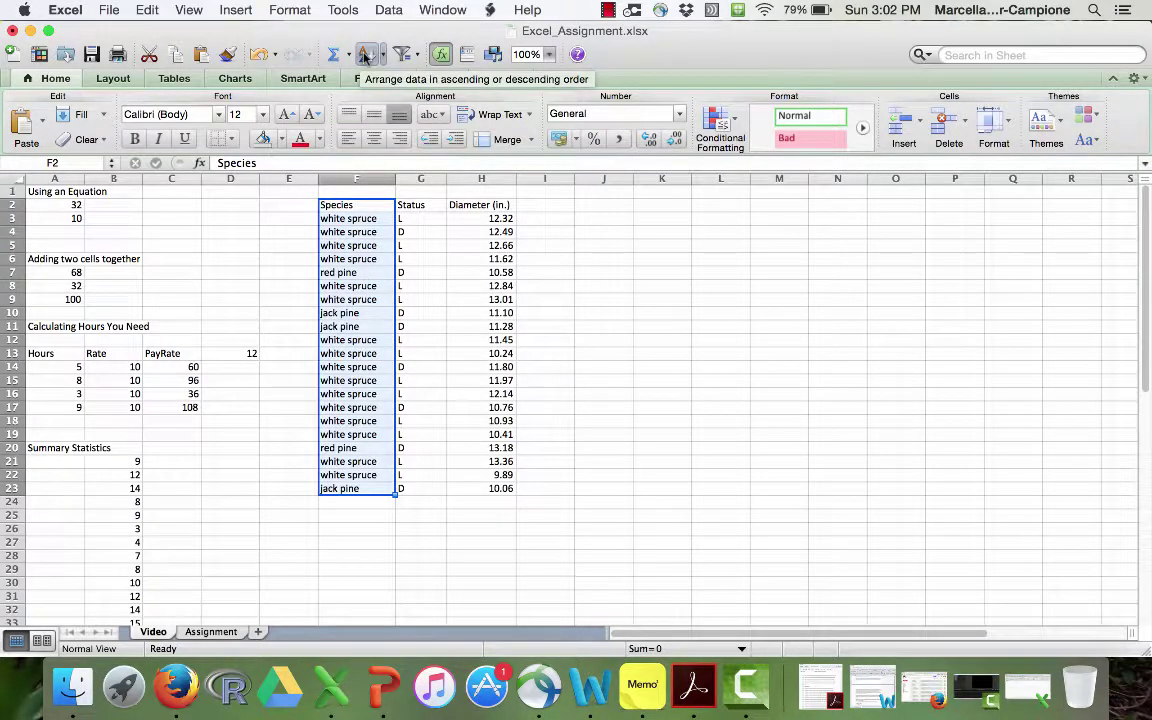
left_click(365, 55)
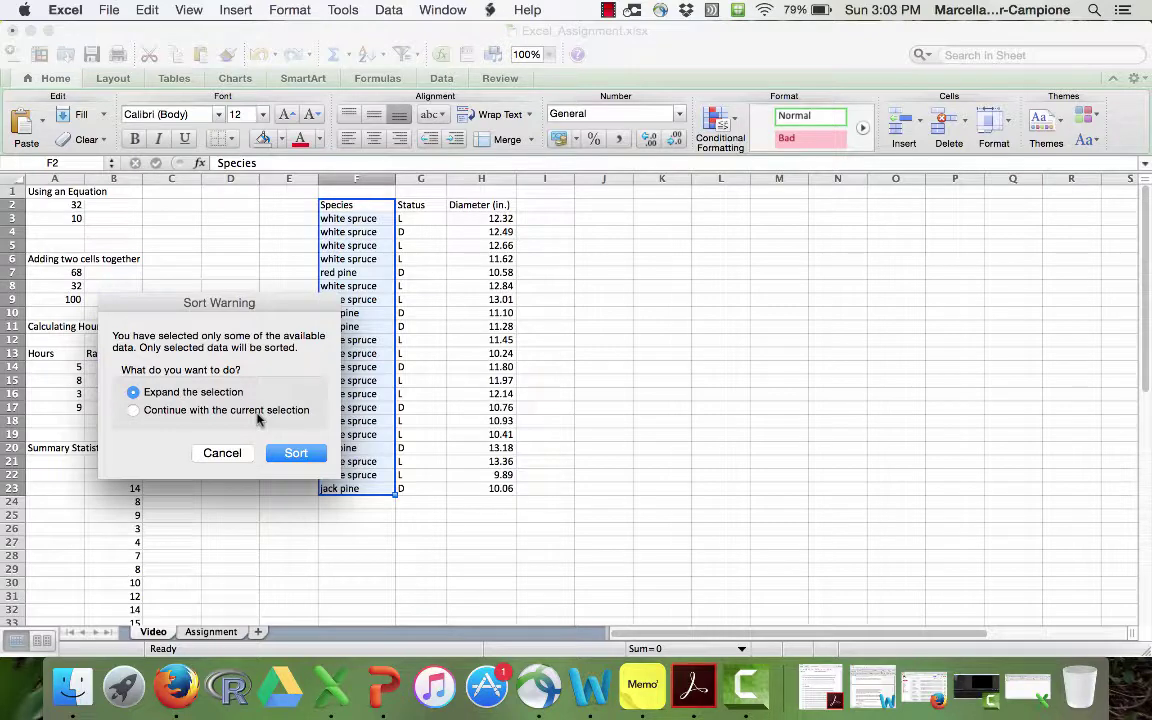
left_click(133, 410)
left_click(296, 453)
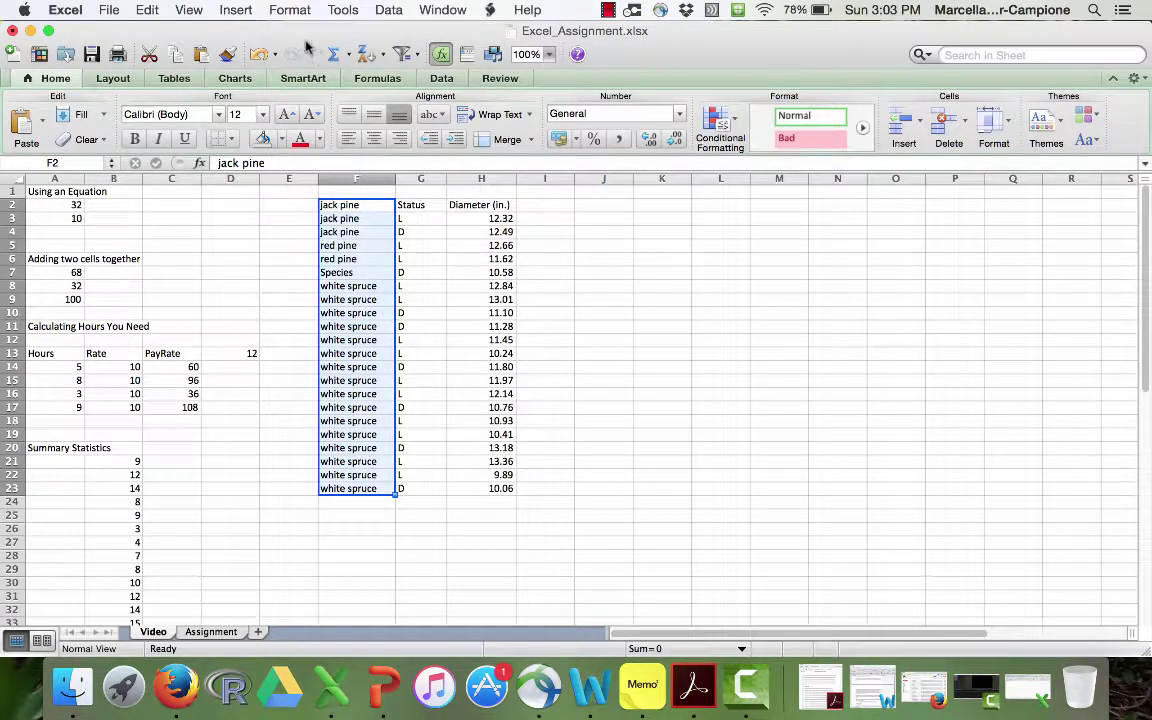
left_click(255, 53)
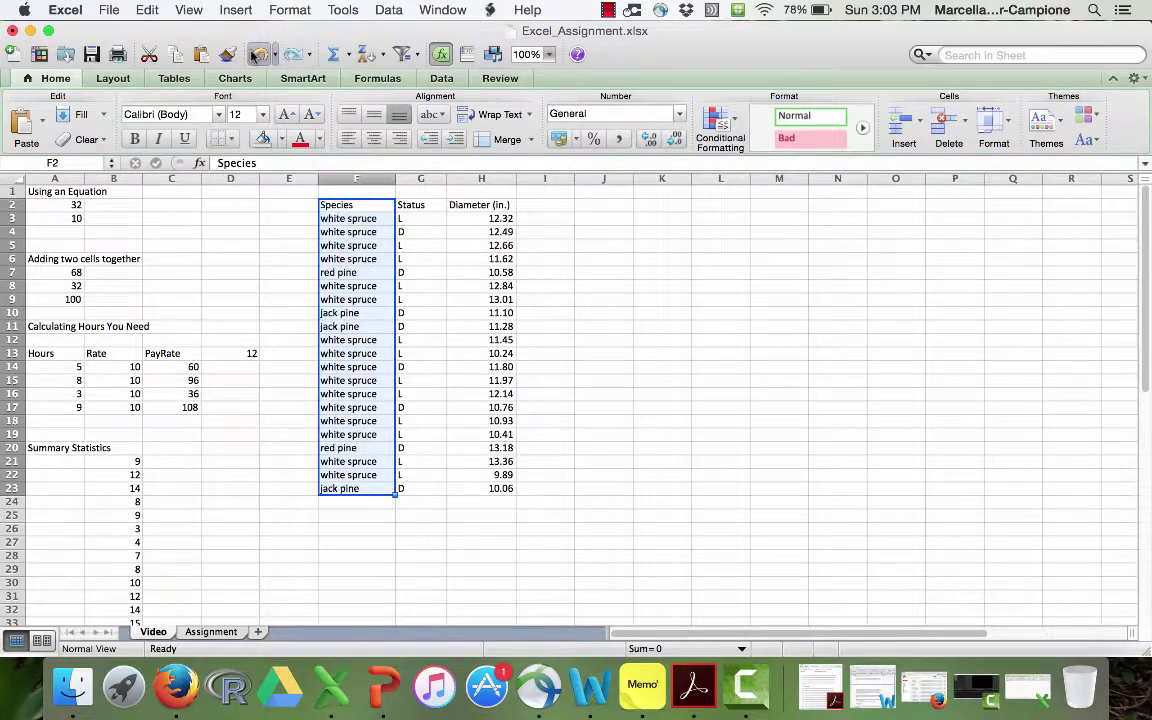
- Set up a custom sort for the tree data in F2:H23 with Species, A to Z, as the first level
left_click(500, 380)
left_click_drag(359, 204, 507, 488)
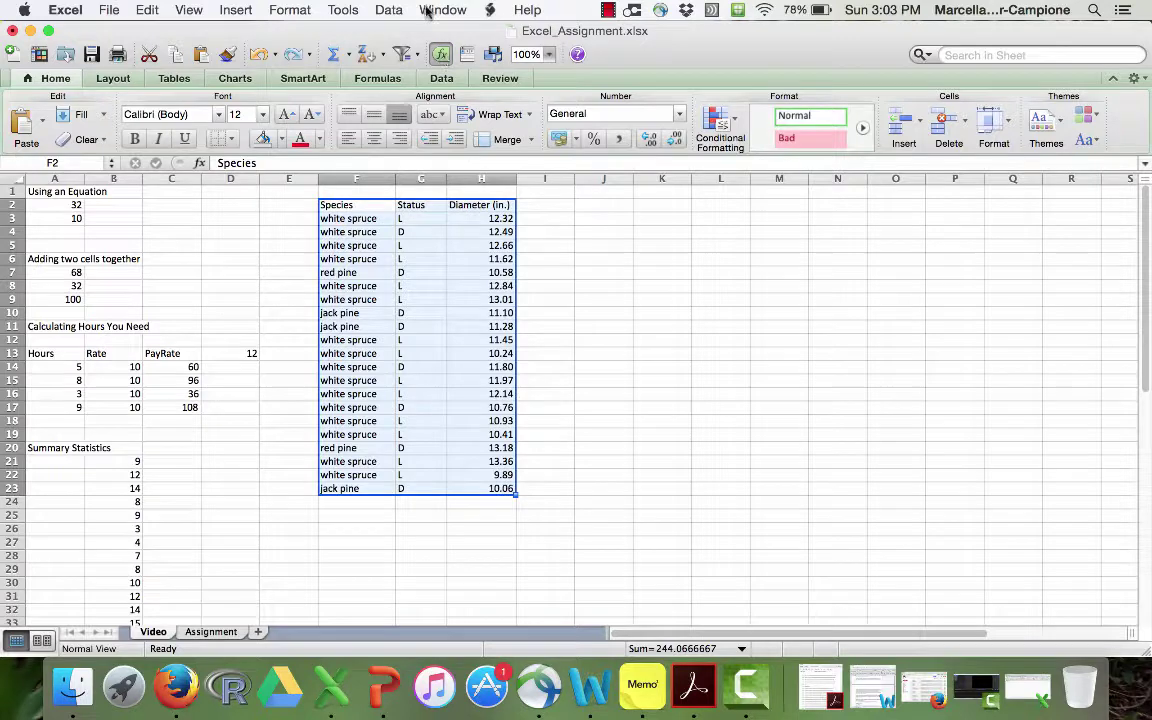
left_click(384, 57)
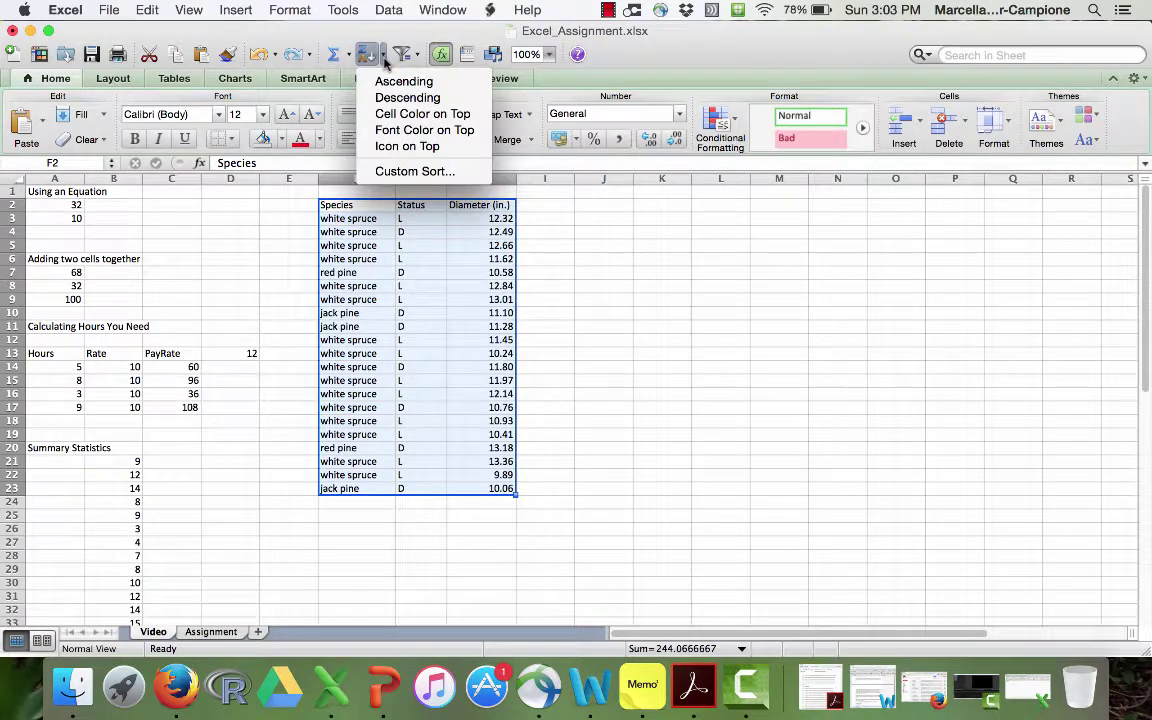
left_click(400, 171)
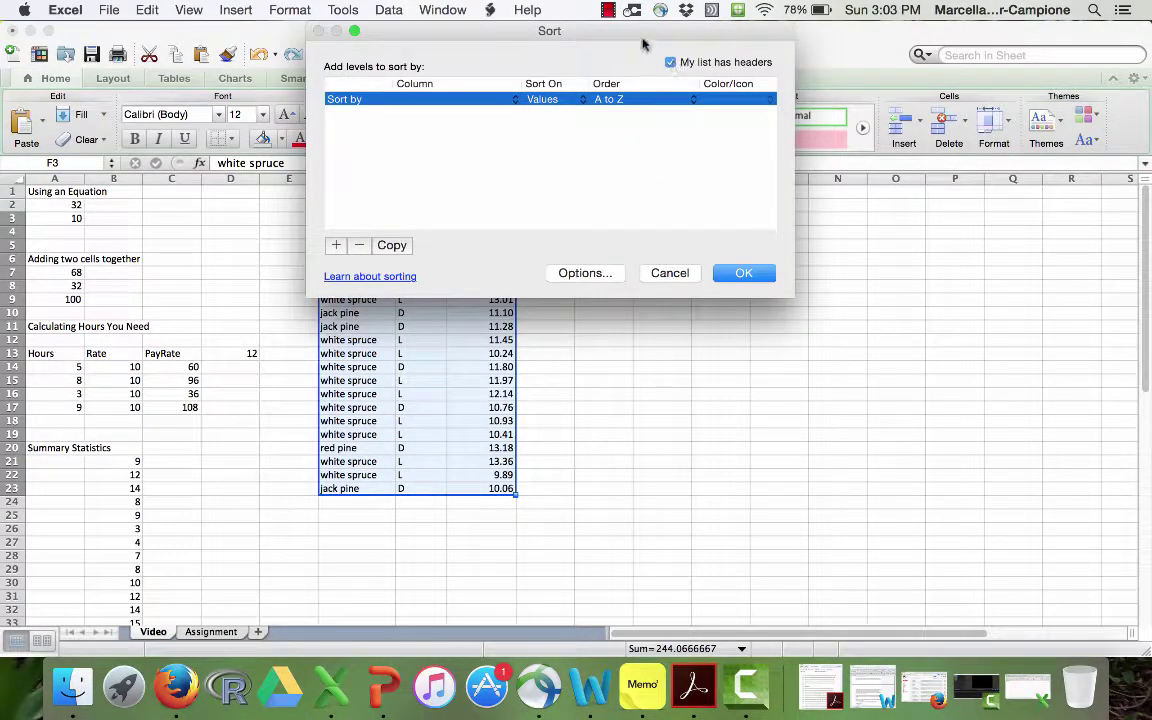
left_click_drag(644, 41, 940, 234)
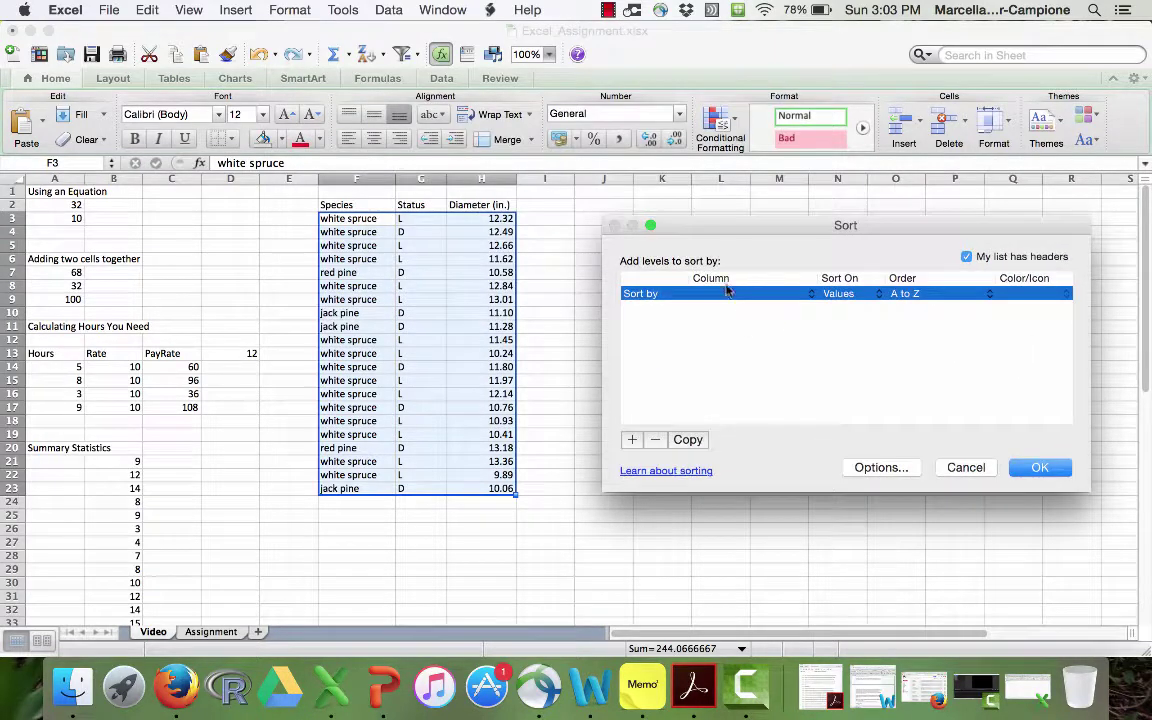
left_click(727, 291)
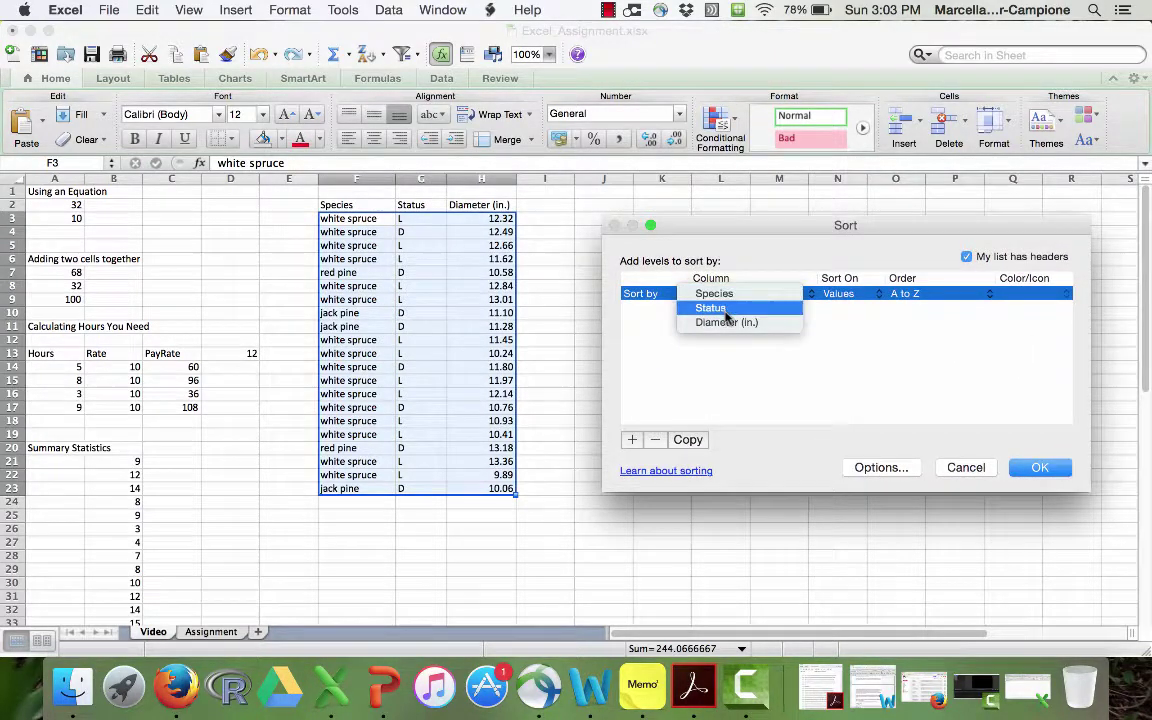
left_click(705, 293)
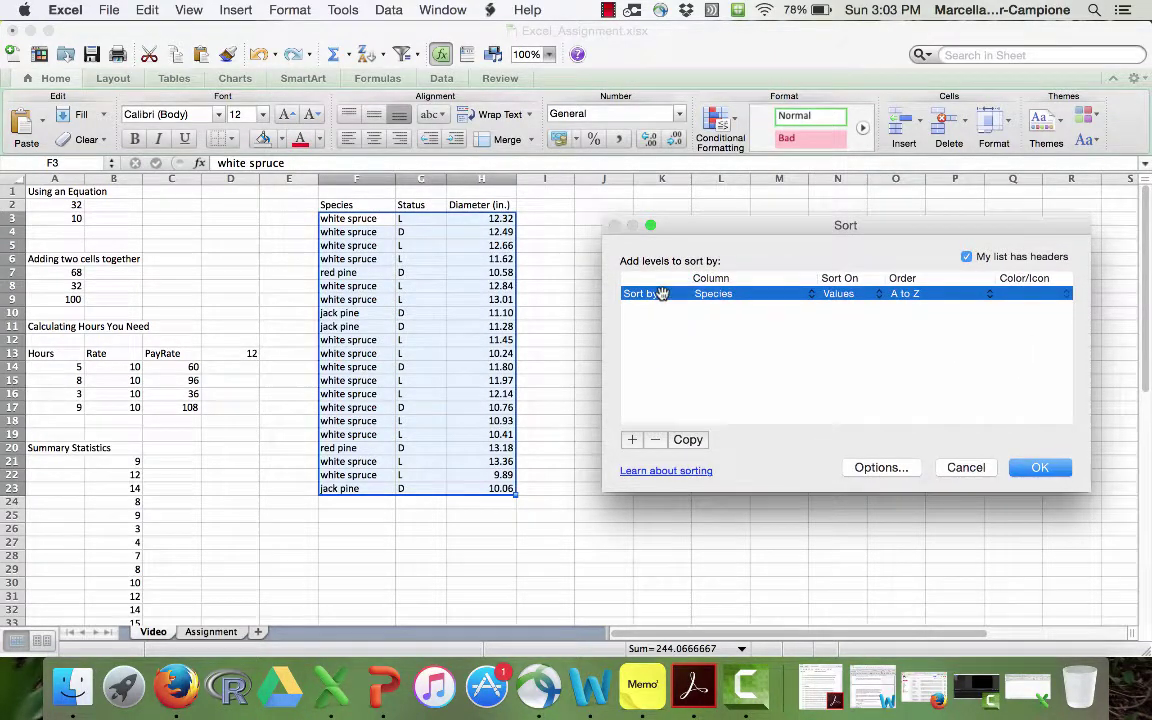
- Add Status, A to Z, as the second sort level and apply the custom sort to the tree data
left_click(632, 440)
left_click(720, 308)
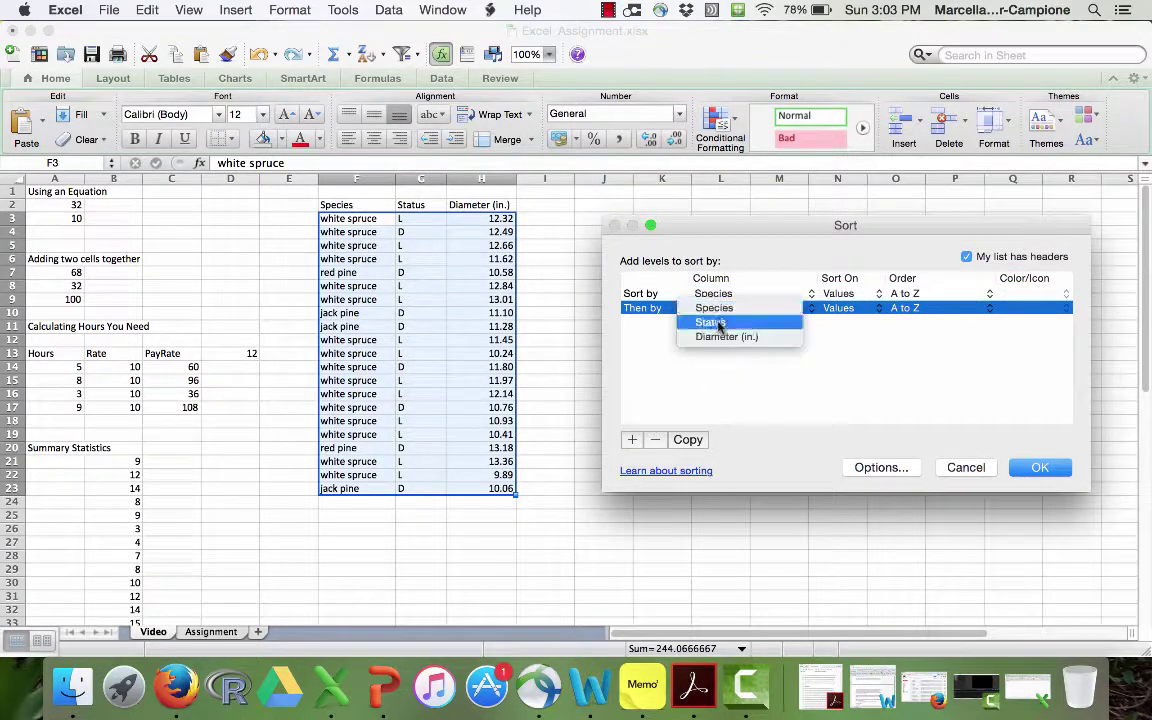
left_click(712, 322)
left_click(1035, 467)
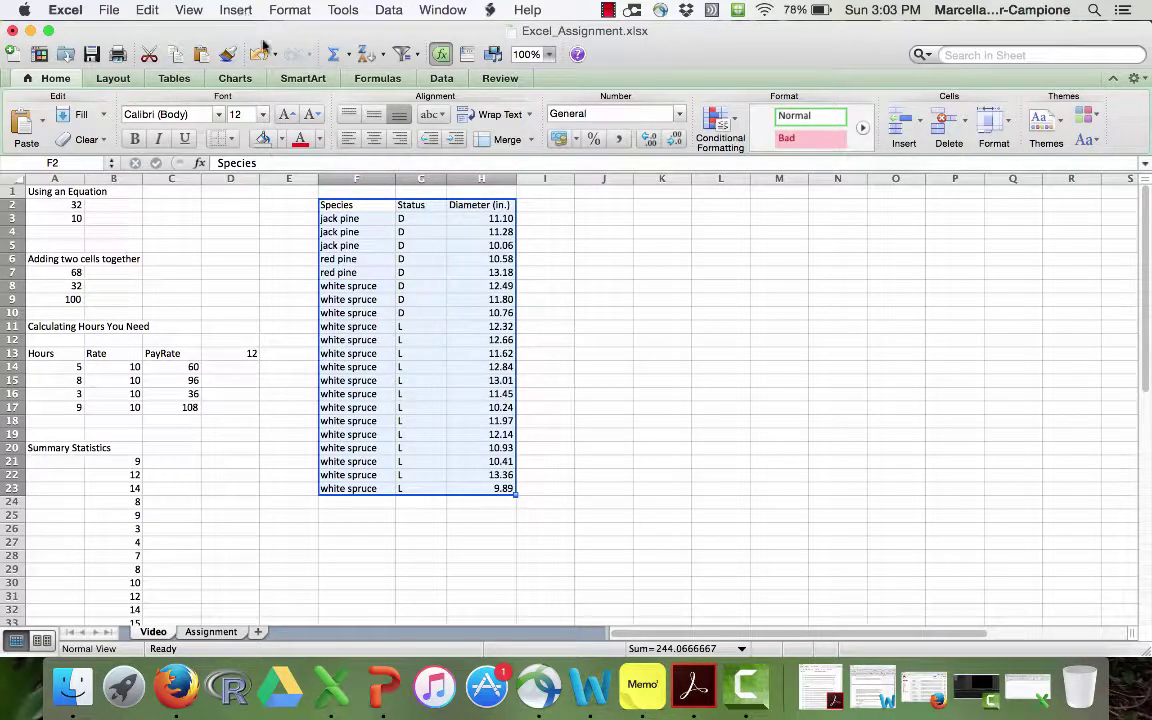
- Create a manual PivotTable from Video!$F$2:$H$23, placed on the existing worksheet at Video!$J$2
left_click(238, 80)
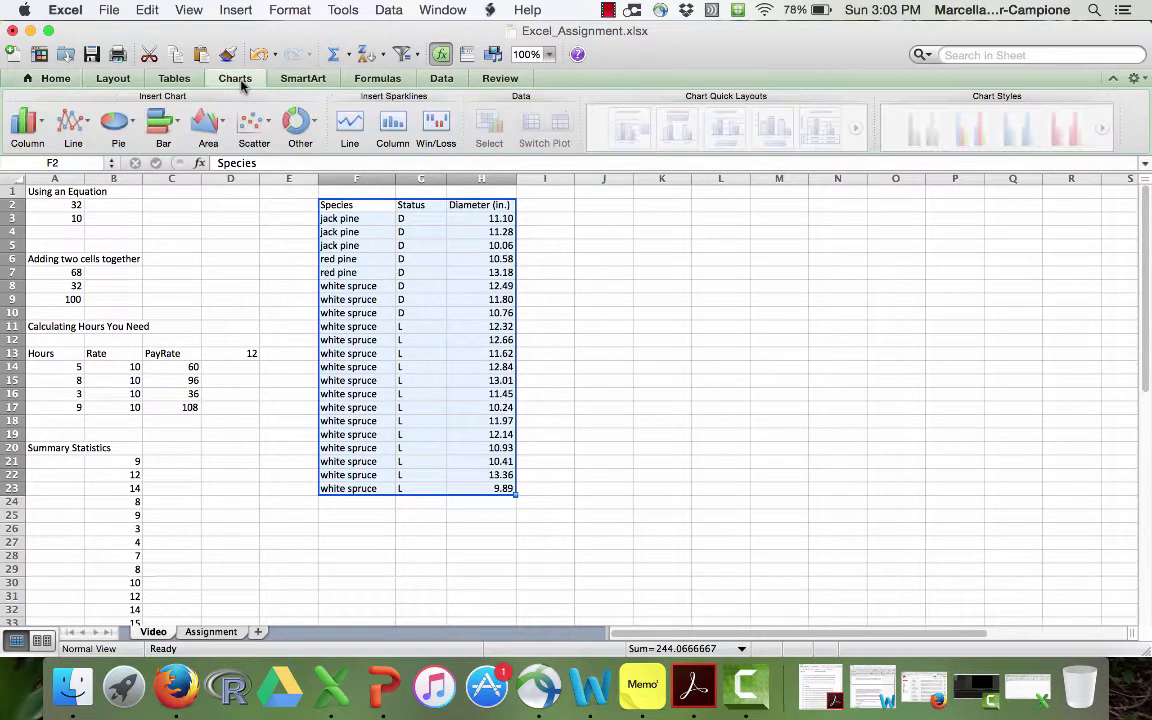
left_click(302, 79)
left_click(379, 80)
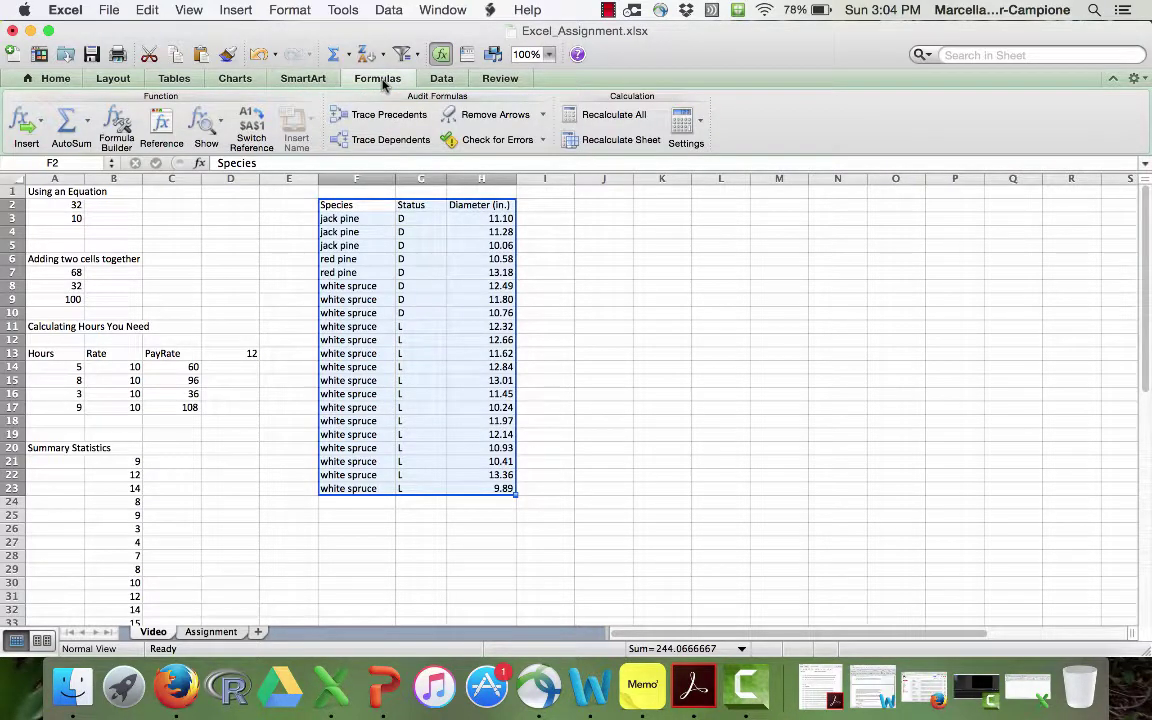
left_click(442, 79)
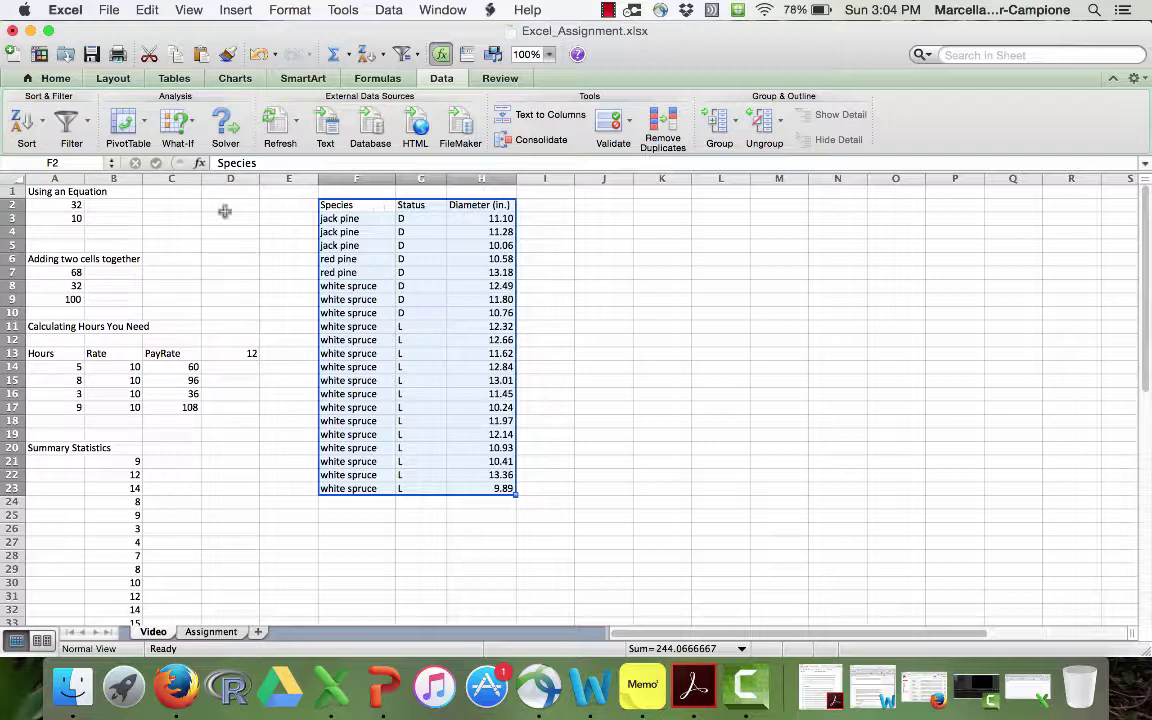
left_click(142, 124)
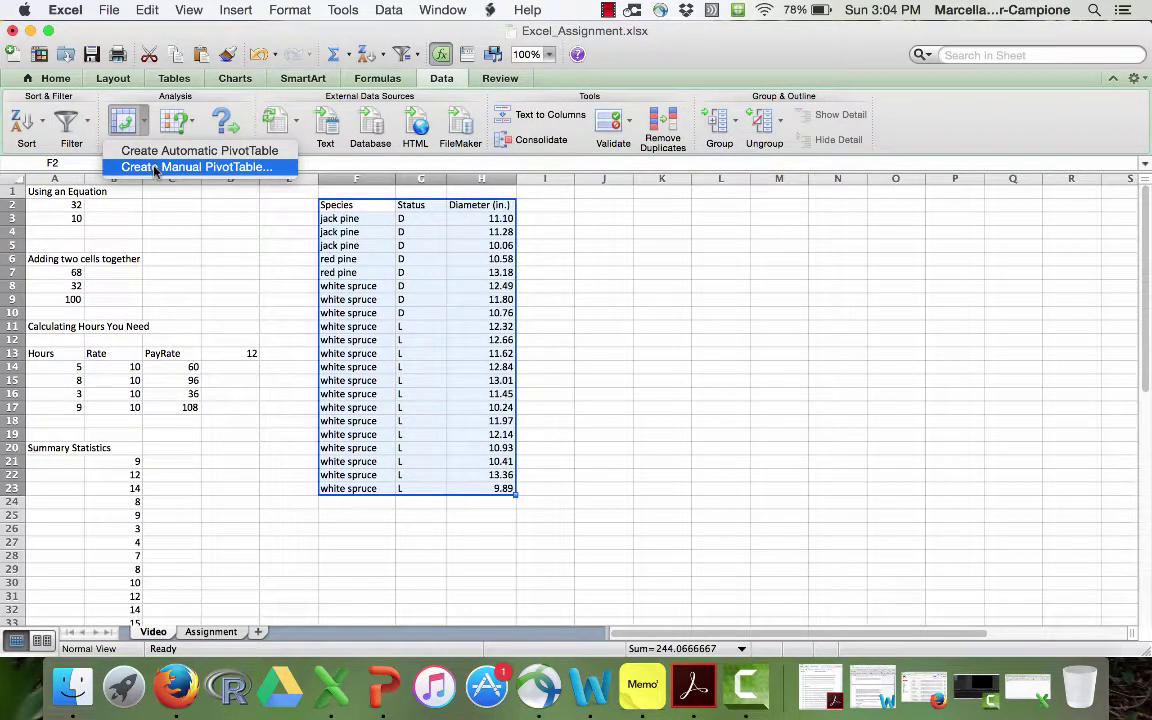
left_click(150, 166)
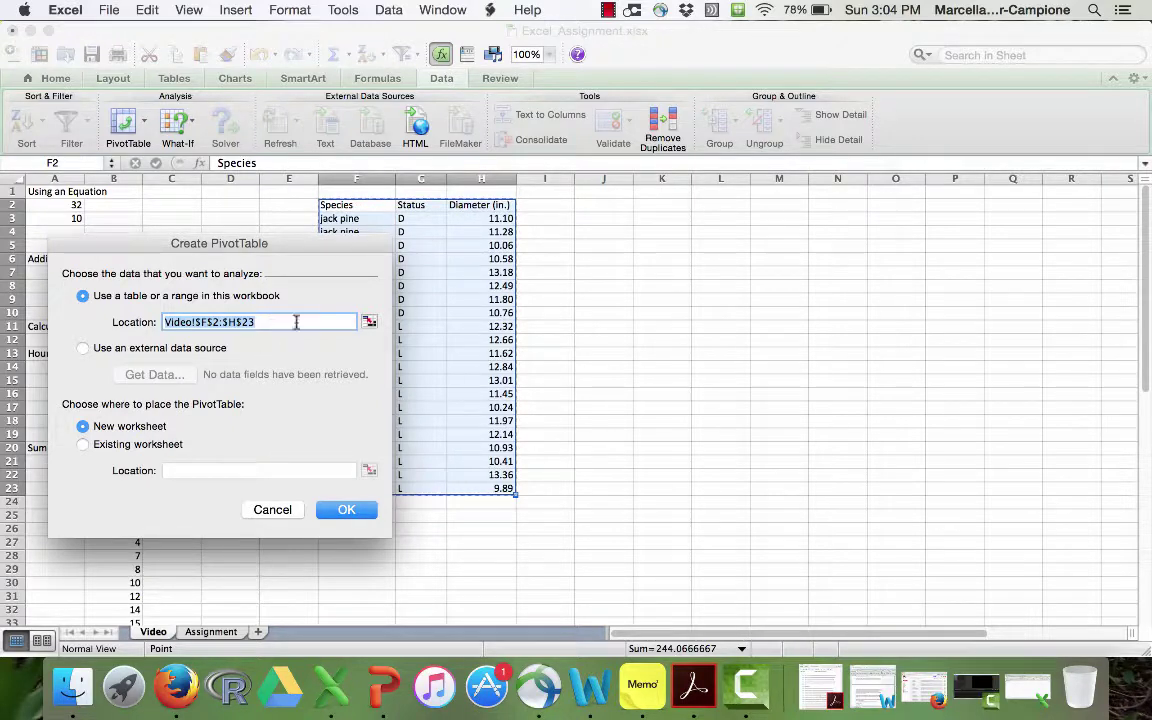
left_click(83, 444)
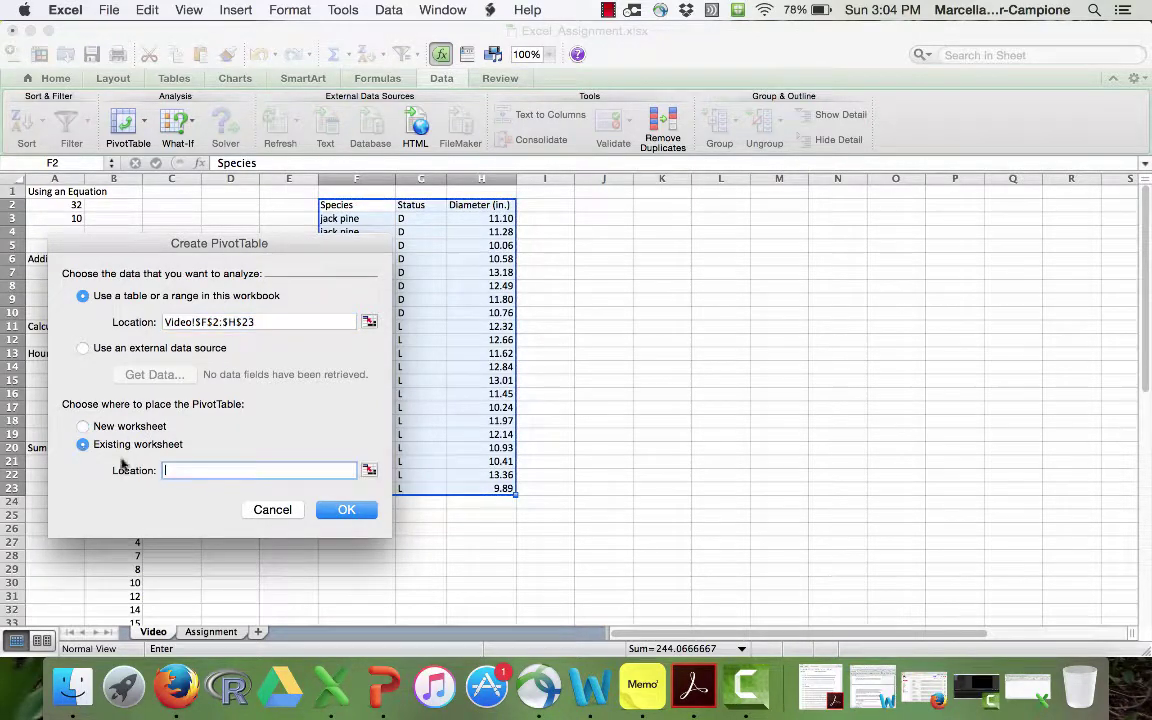
left_click(619, 209)
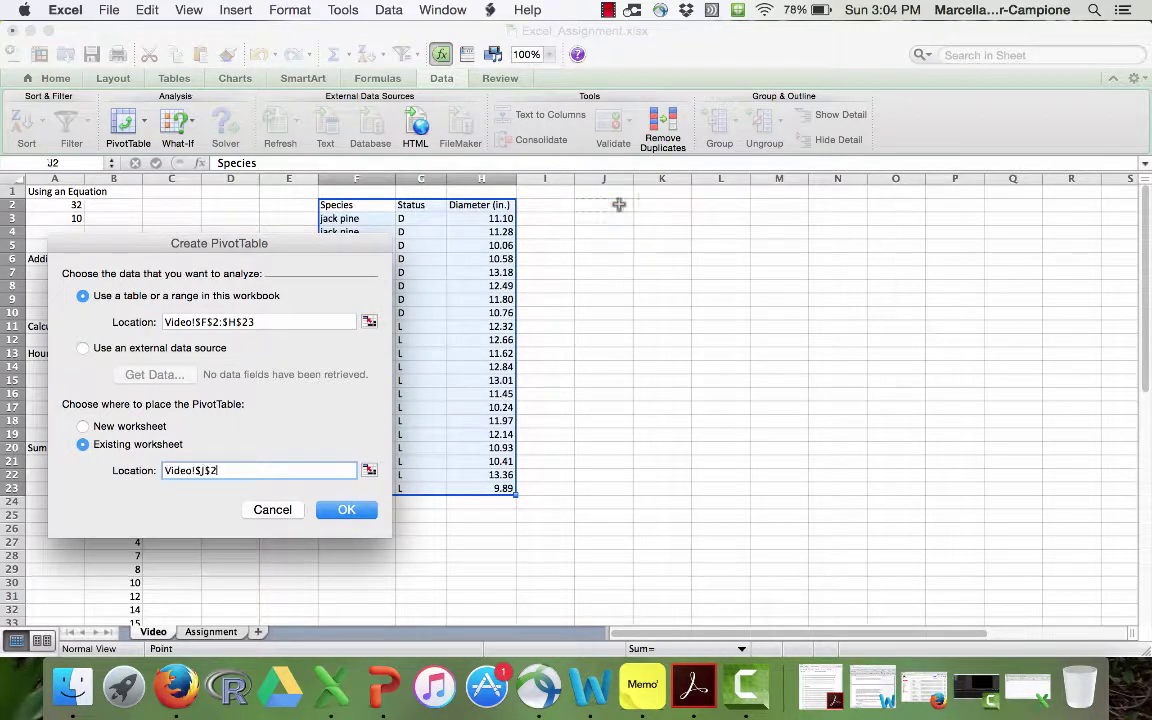
left_click(347, 510)
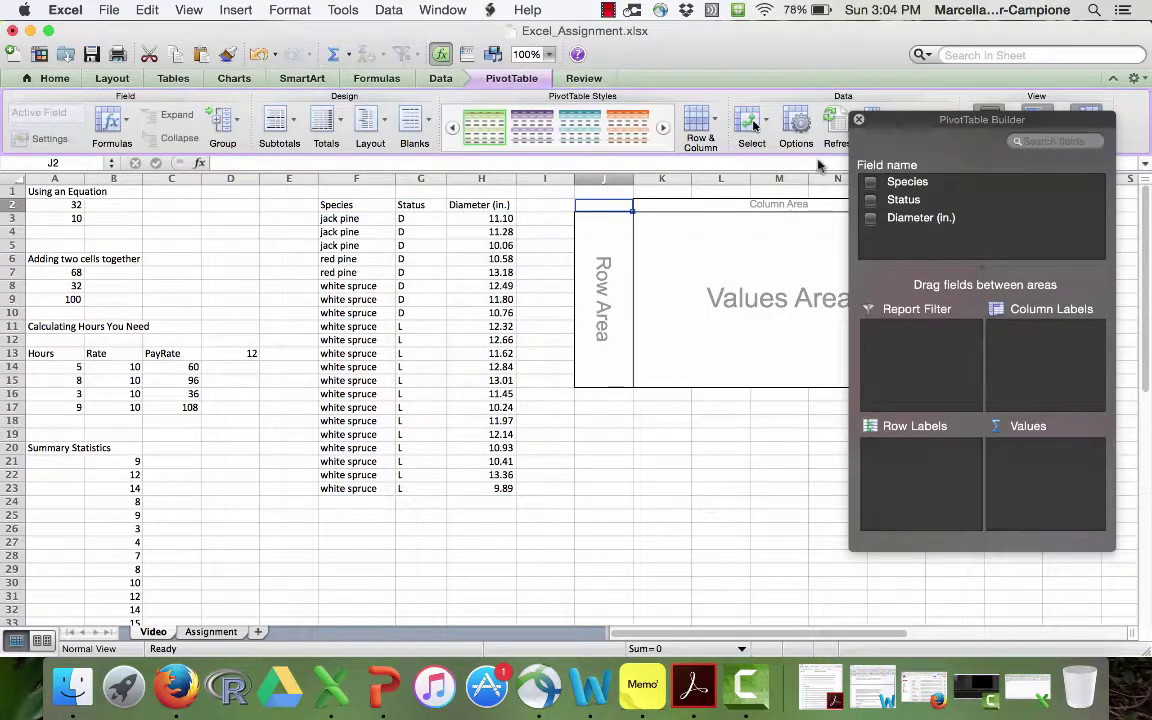
- Assign Species to the PivotTable's column labels, Status to the row labels and Diameter (in.) to the values
left_click_drag(905, 120, 228, 137)
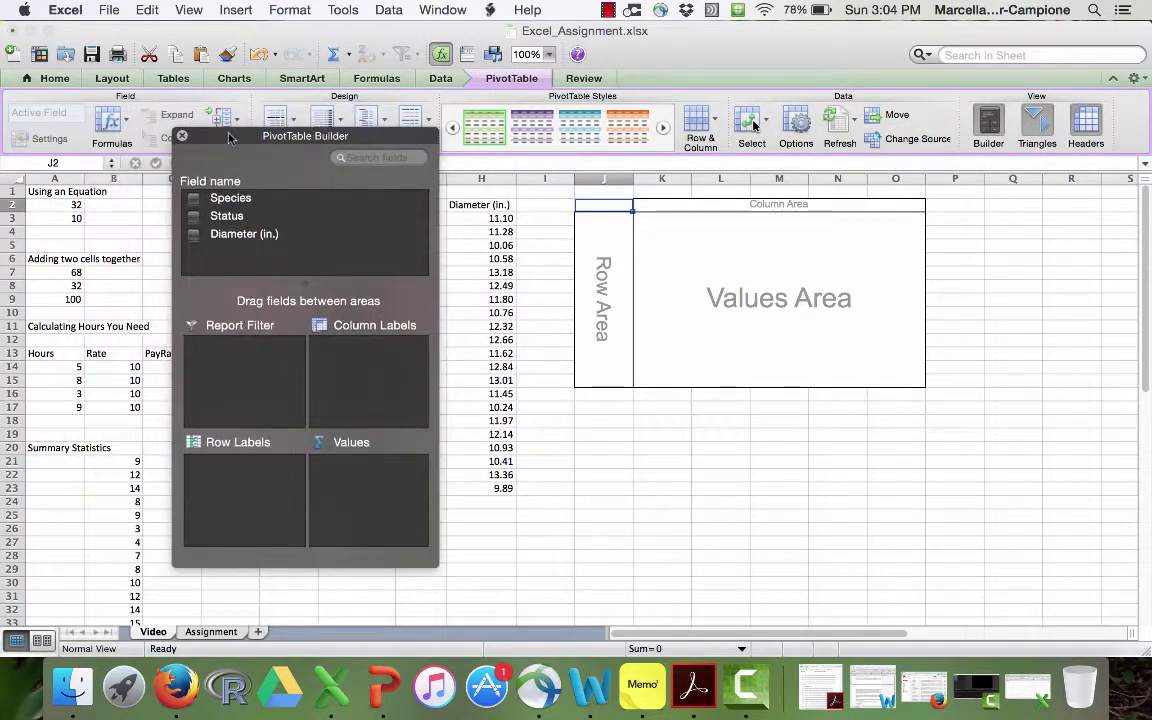
left_click(233, 199)
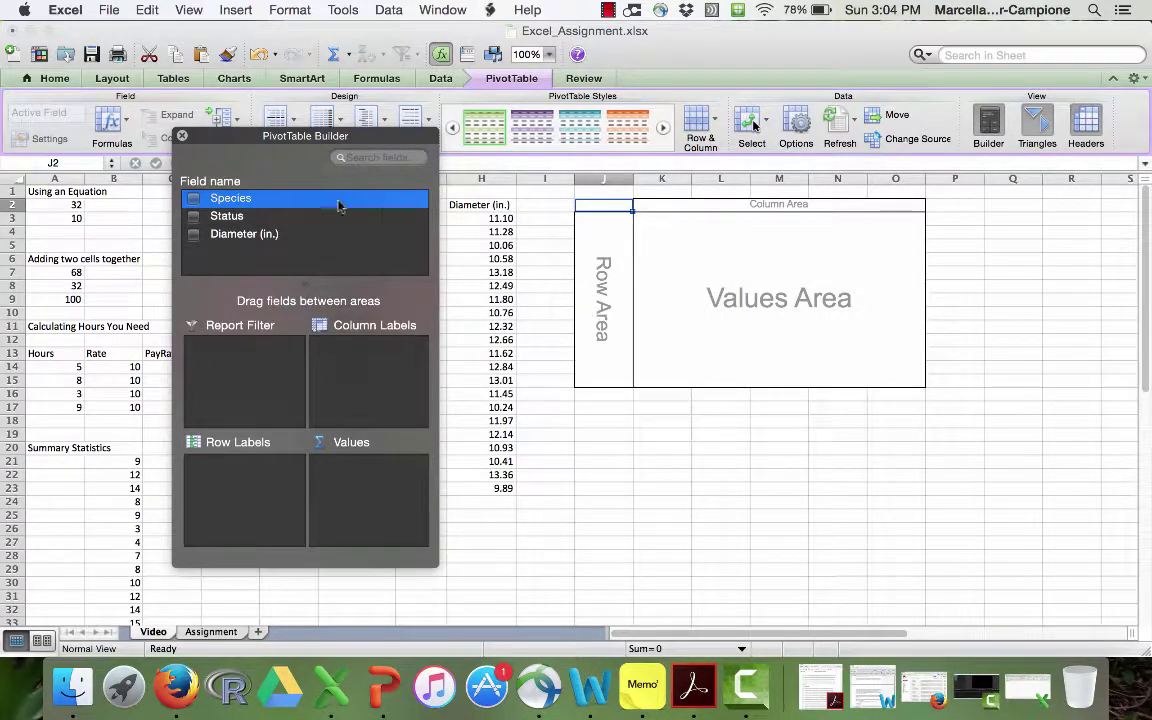
left_click_drag(338, 205, 378, 379)
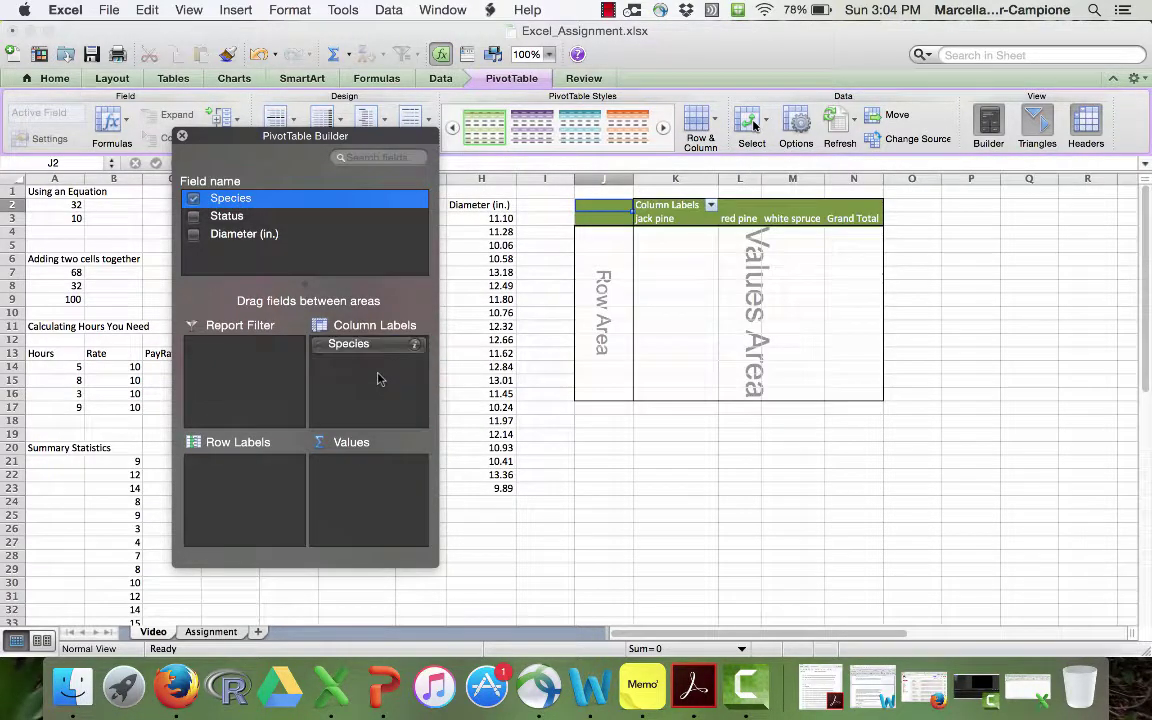
left_click_drag(228, 220, 234, 483)
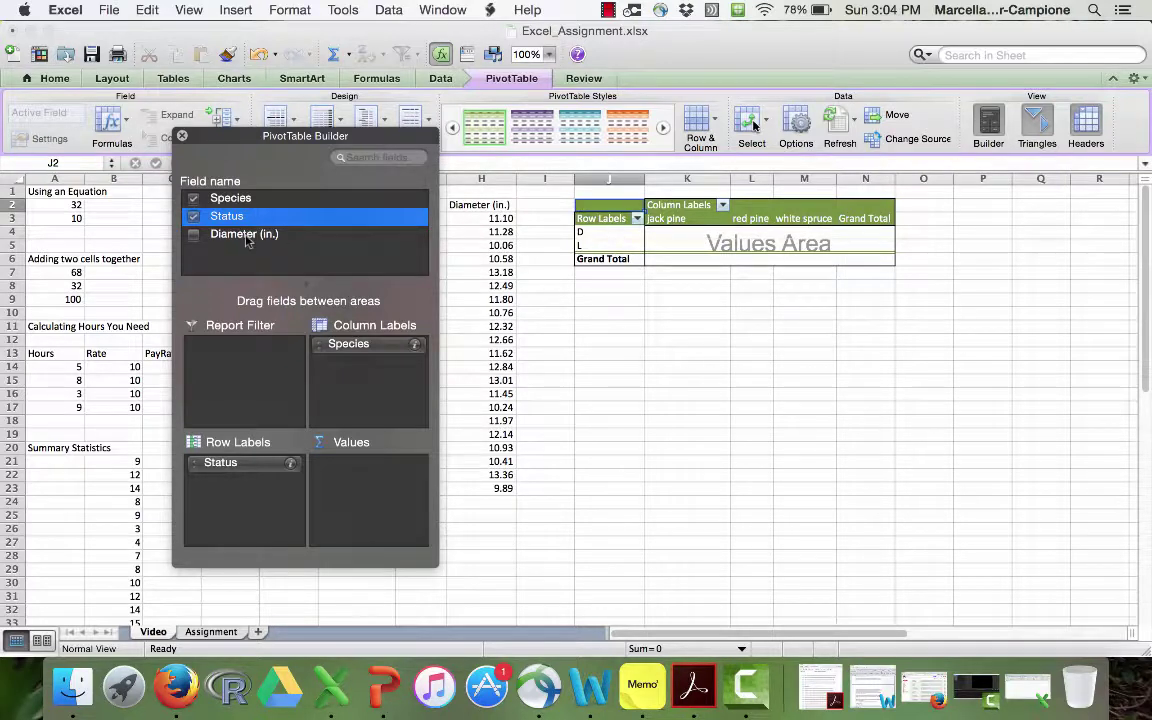
left_click_drag(247, 238, 380, 485)
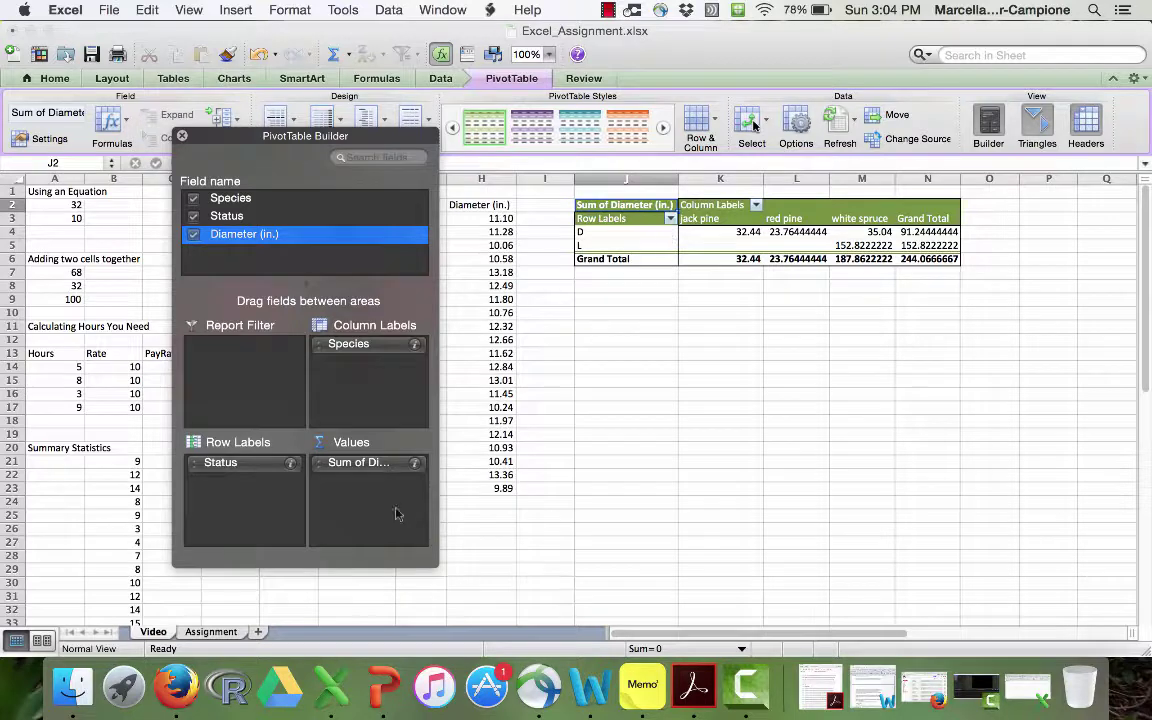
- Summarize the PivotTable's Diameter (in.) values by Average and reposition the PivotTable Builder clear of the table
left_click(415, 465)
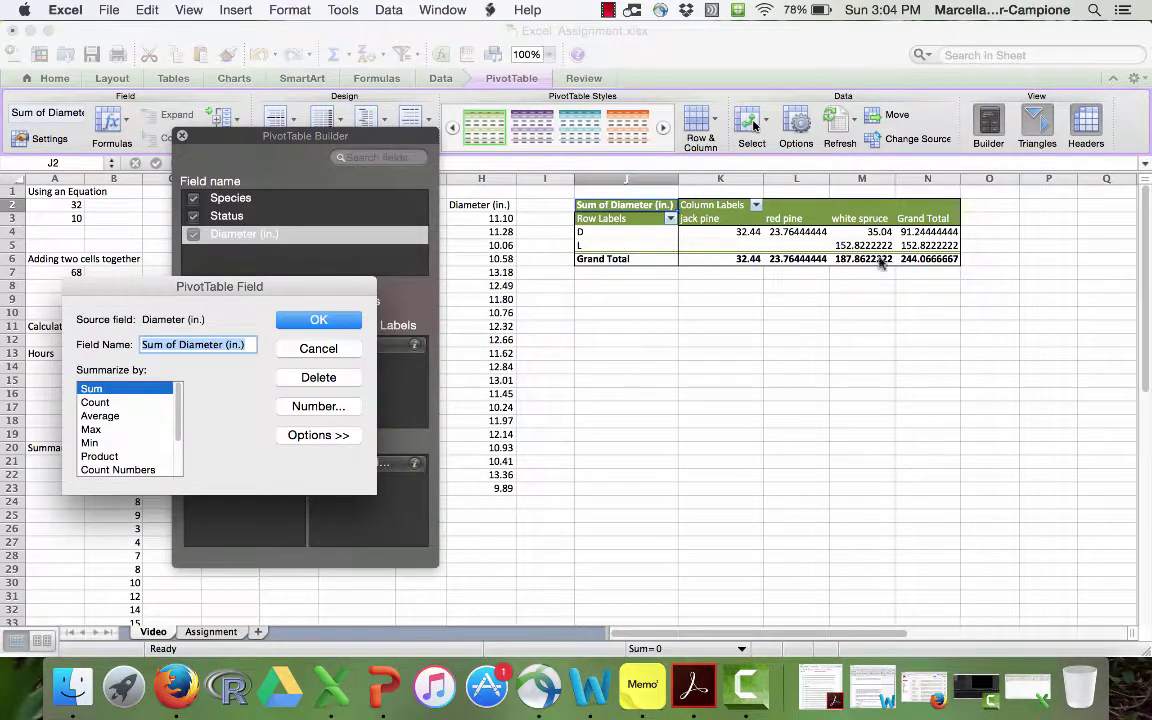
left_click(100, 415)
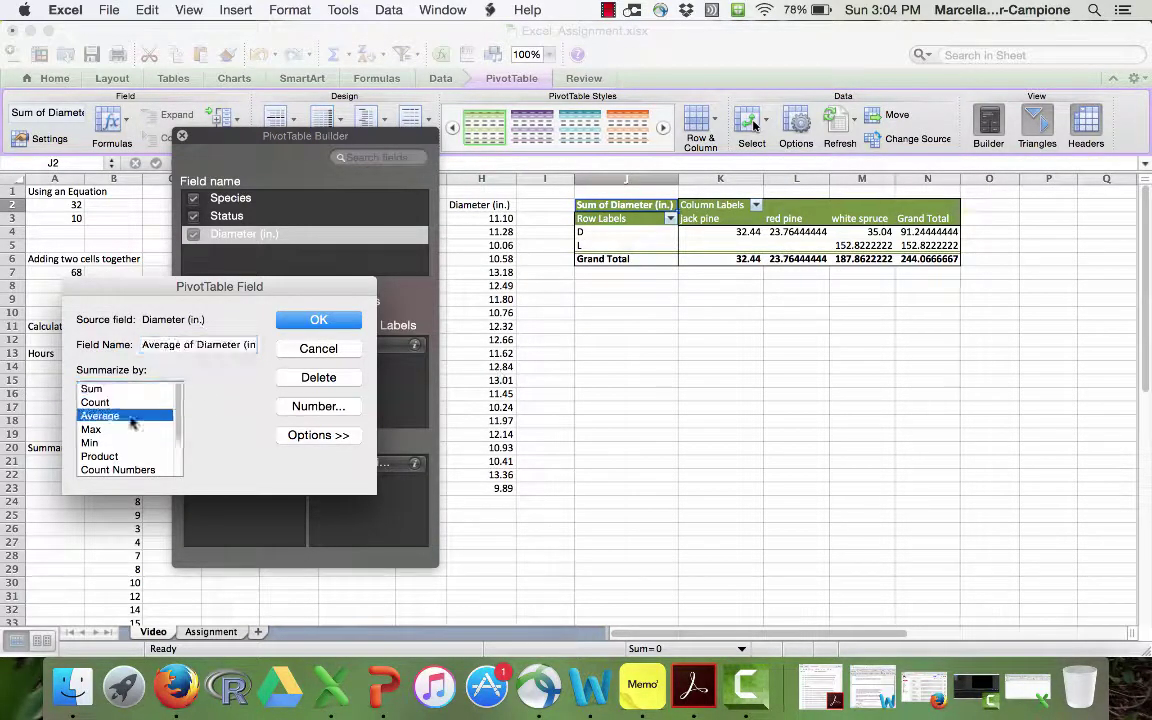
left_click(318, 321)
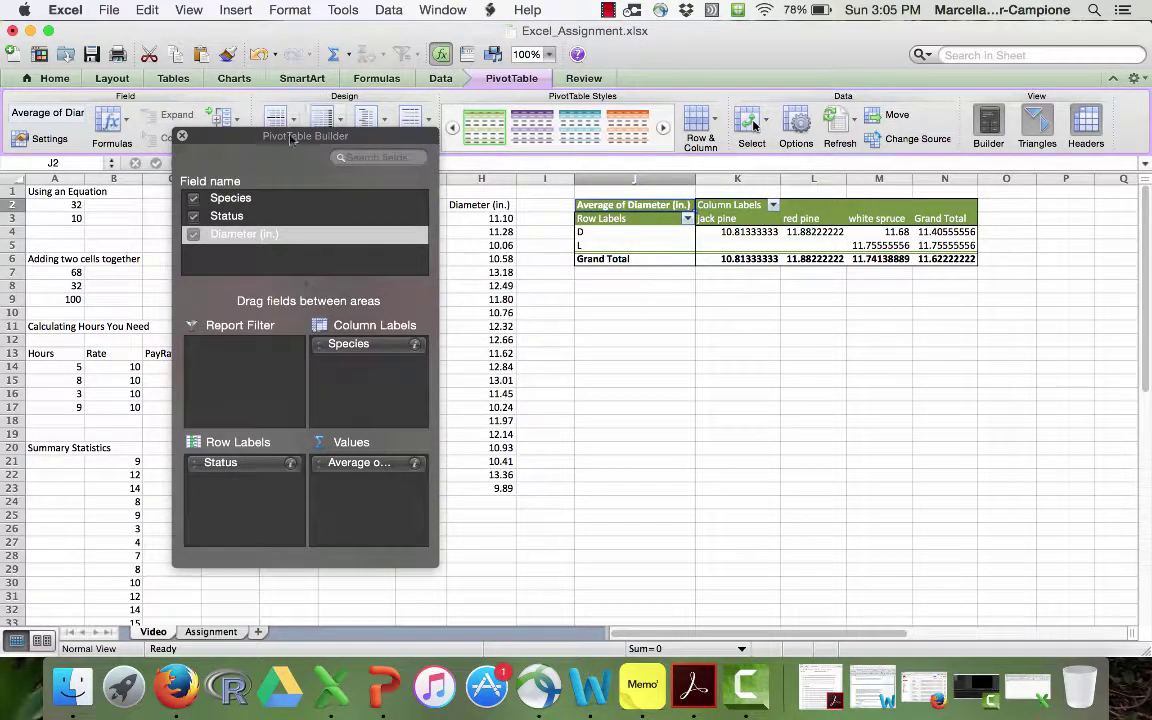
left_click_drag(292, 138, 121, 110)
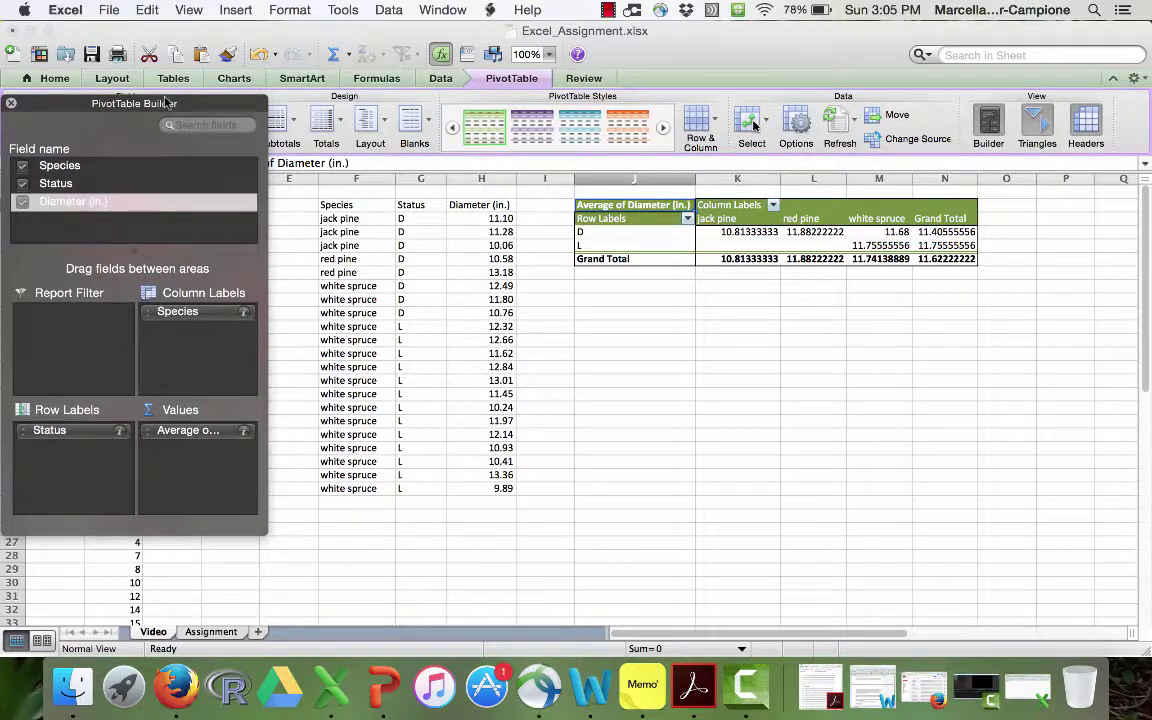
left_click_drag(166, 103, 428, 116)
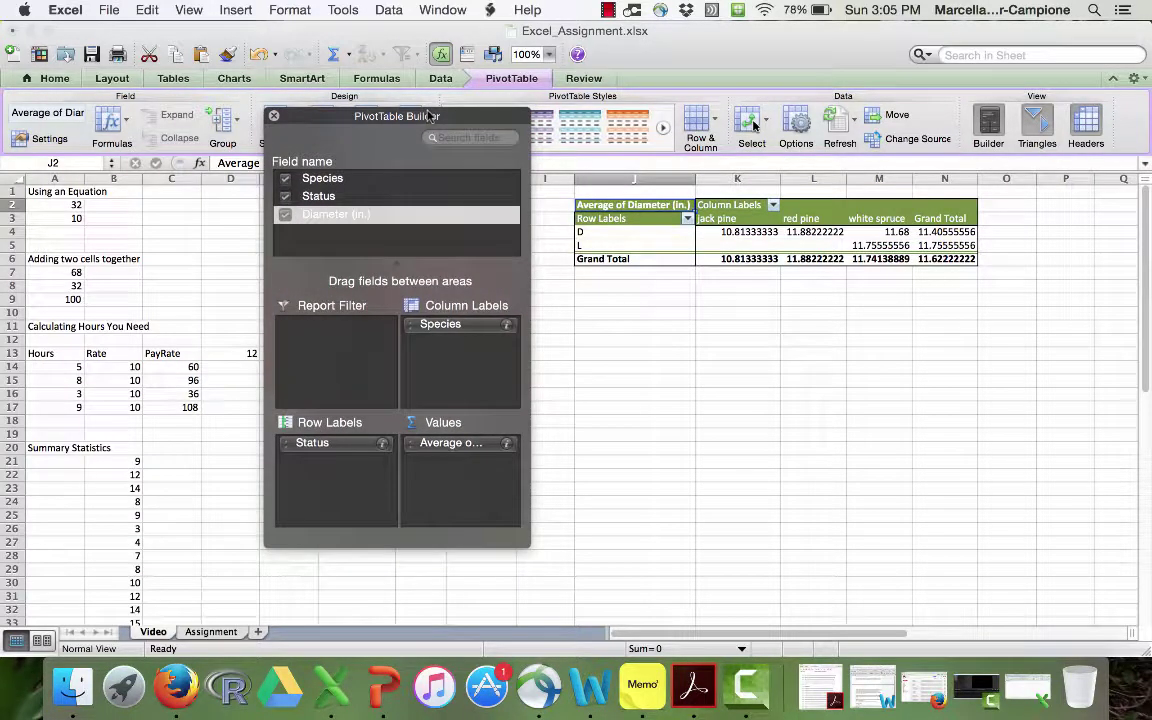